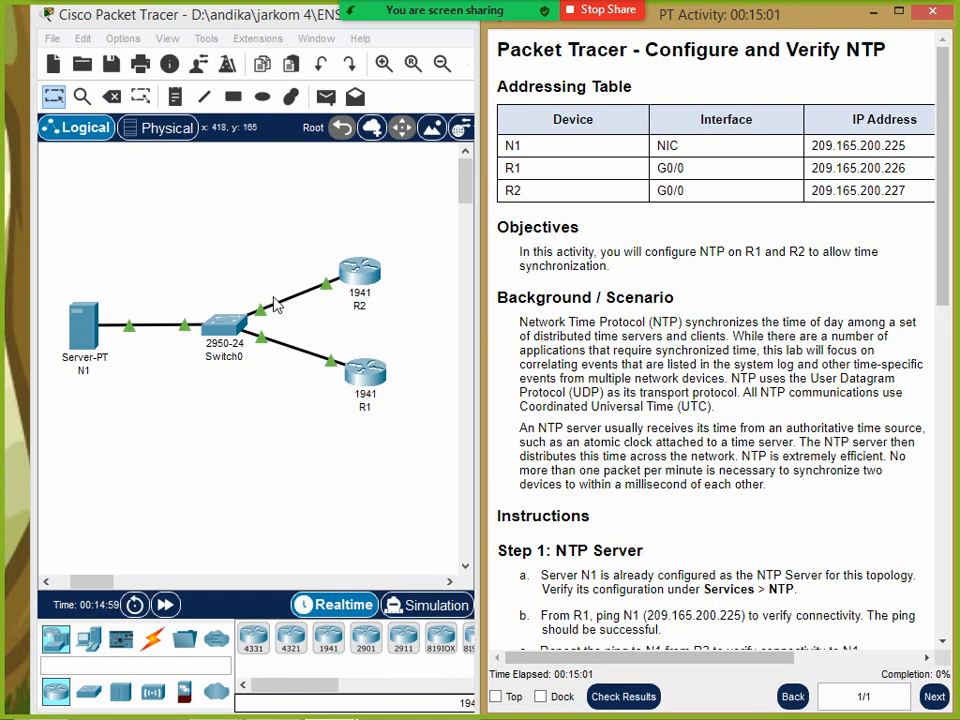
# Read the activity's objectives, NTP background and the instructions for the NTP server and client steps
pyautogui.scroll(-2, 754, 420)
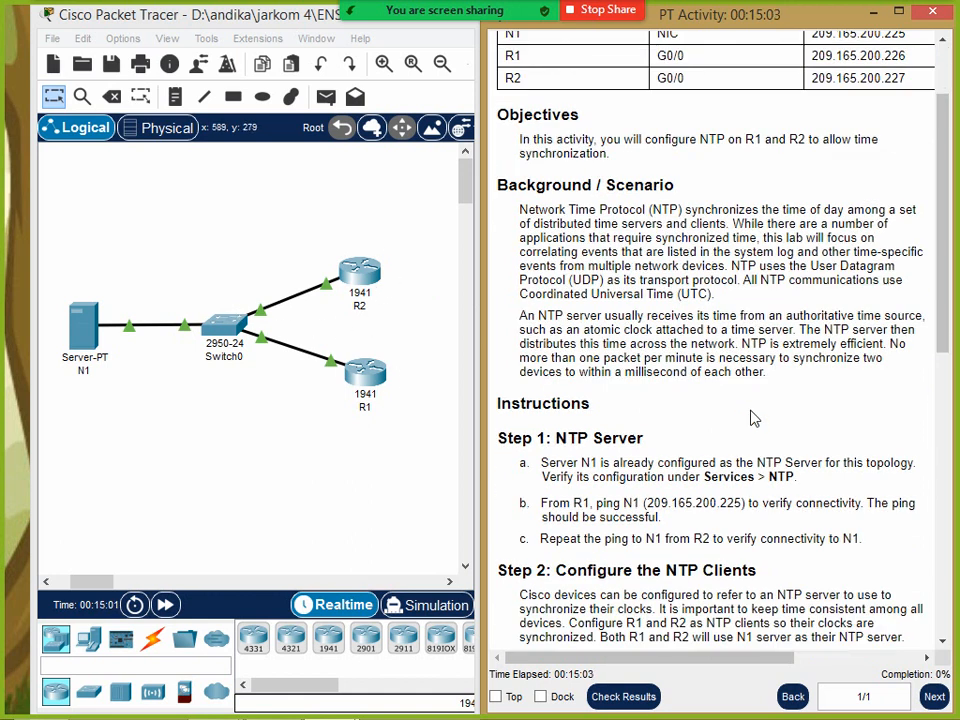
pyautogui.scroll(-2, 754, 410)
pyautogui.scroll(3, 754, 395)
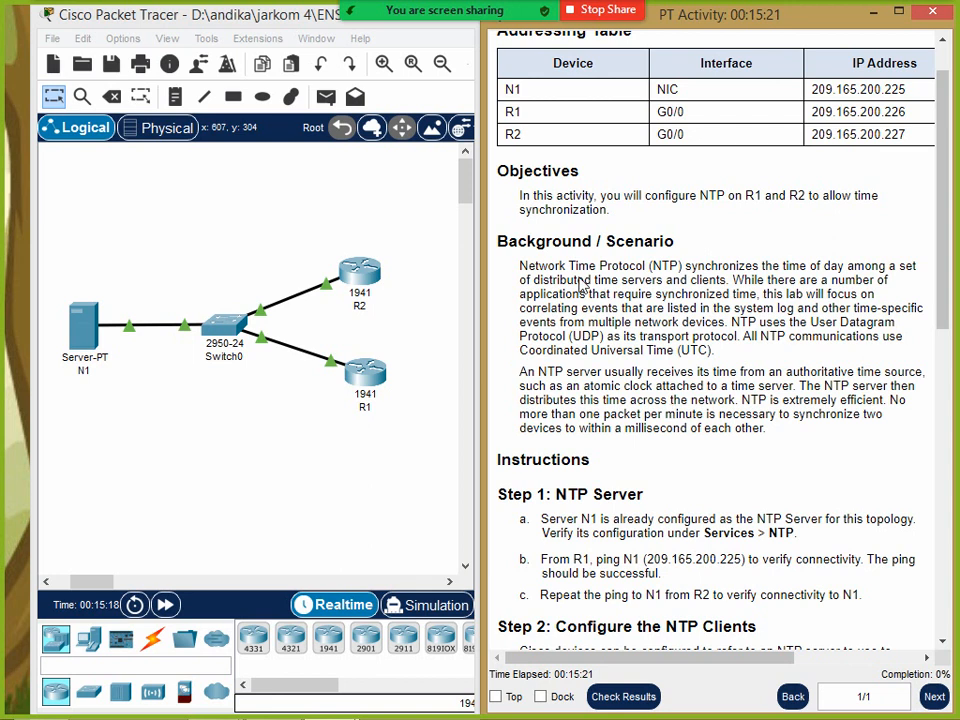
pyautogui.doubleClick(524, 196)
pyautogui.moveTo(524, 196); pyautogui.dragTo(737, 192)
pyautogui.click(796, 195)
pyautogui.moveTo(823, 195); pyautogui.dragTo(885, 198)
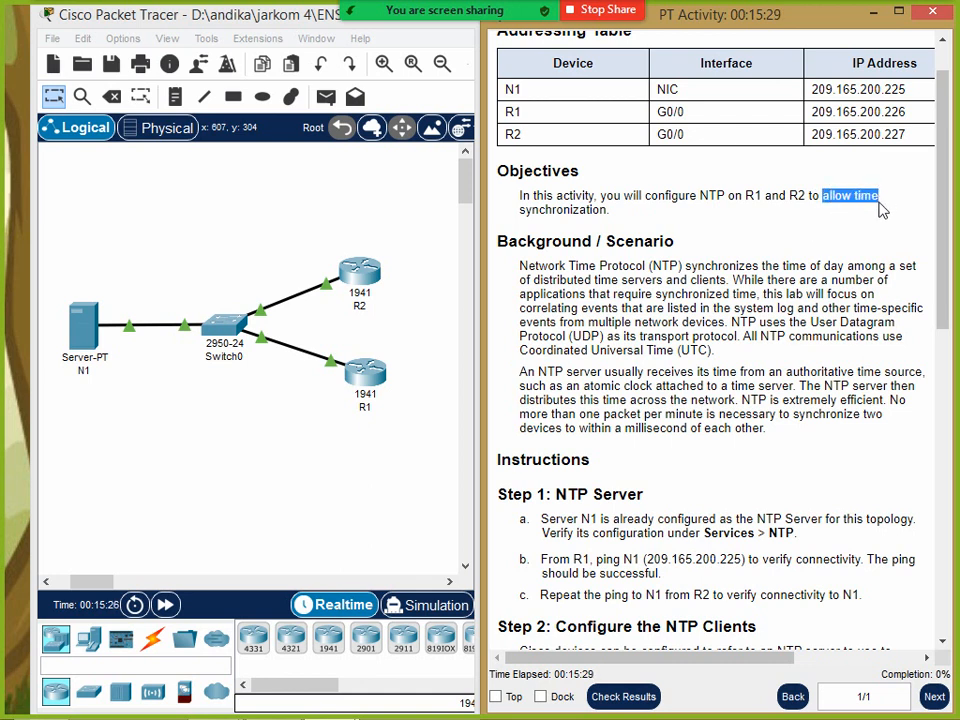
pyautogui.click(884, 198)
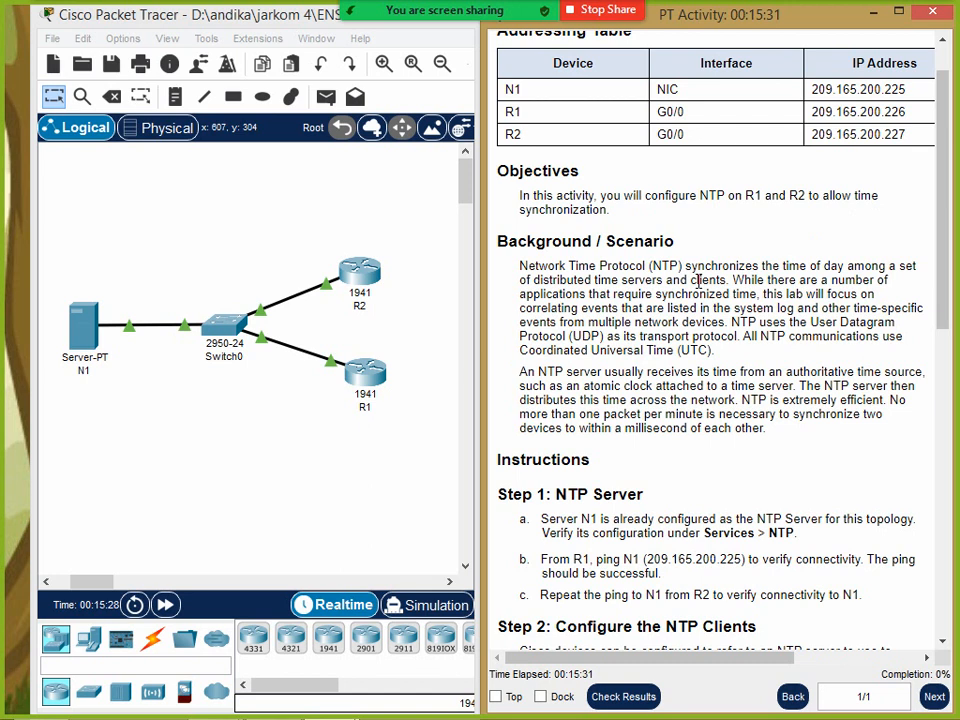
pyautogui.scroll(-3, 698, 280)
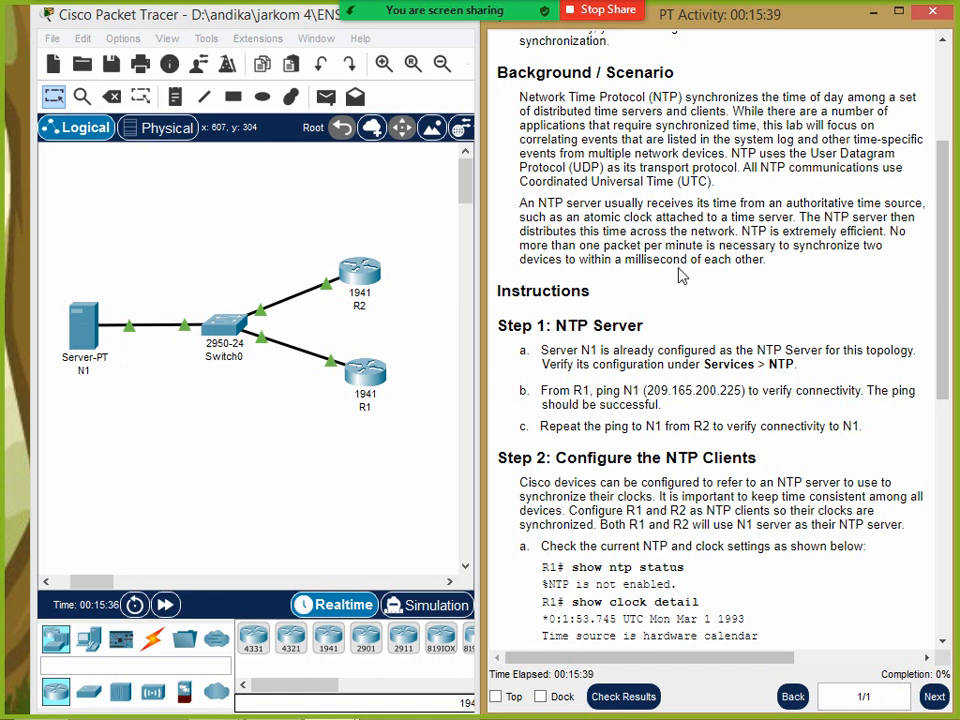
pyautogui.scroll(-3, 680, 275)
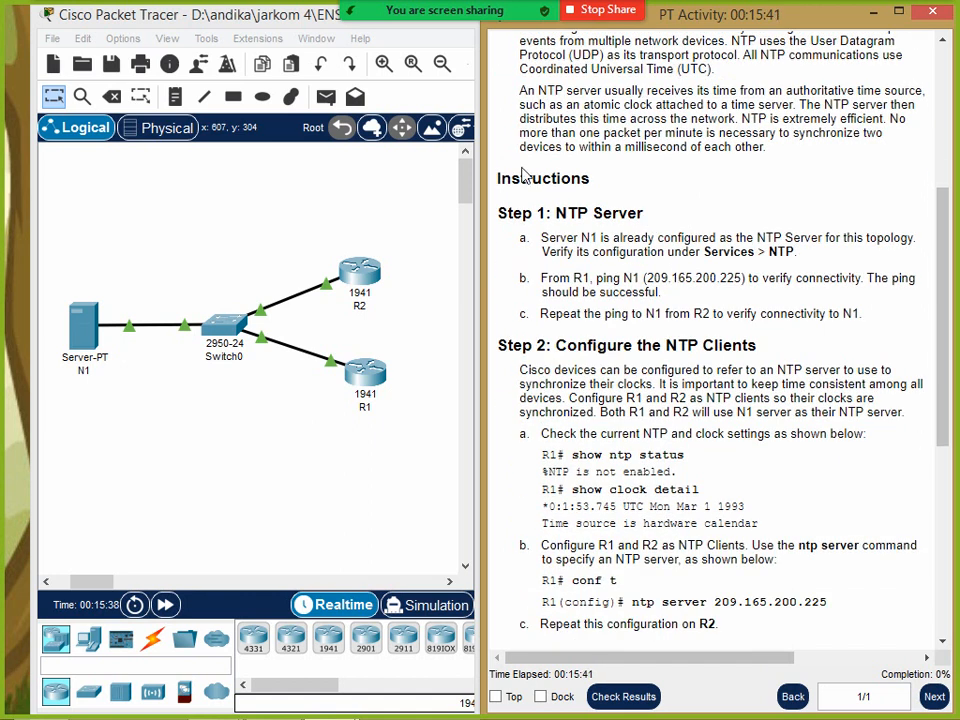
# Open the NTP service settings of server N1
pyautogui.click(86, 330)
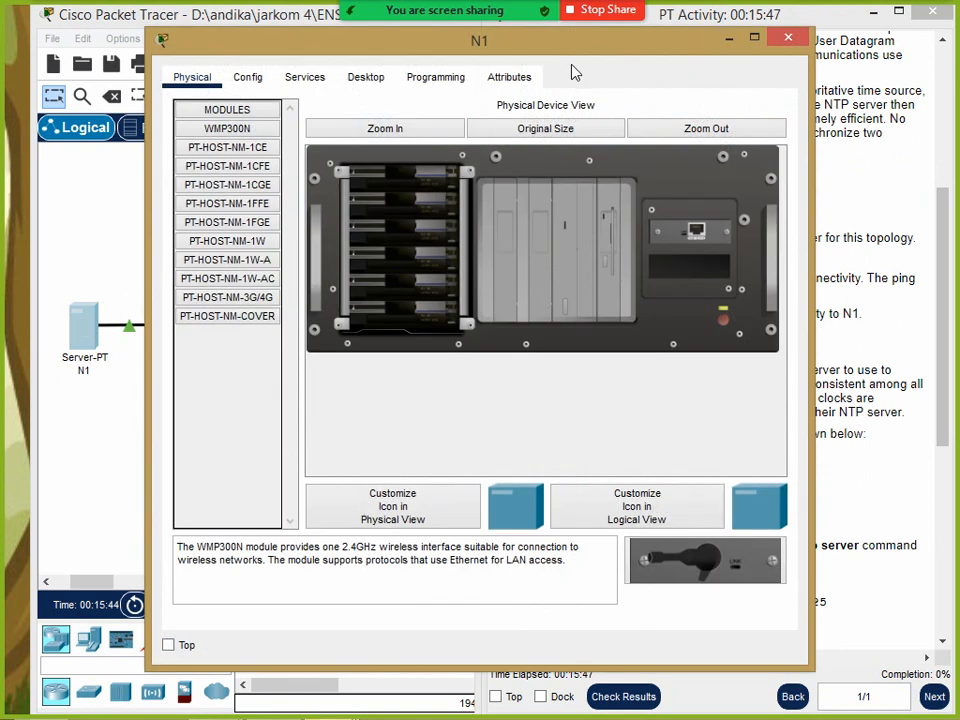
pyautogui.moveTo(585, 57); pyautogui.dragTo(546, 59)
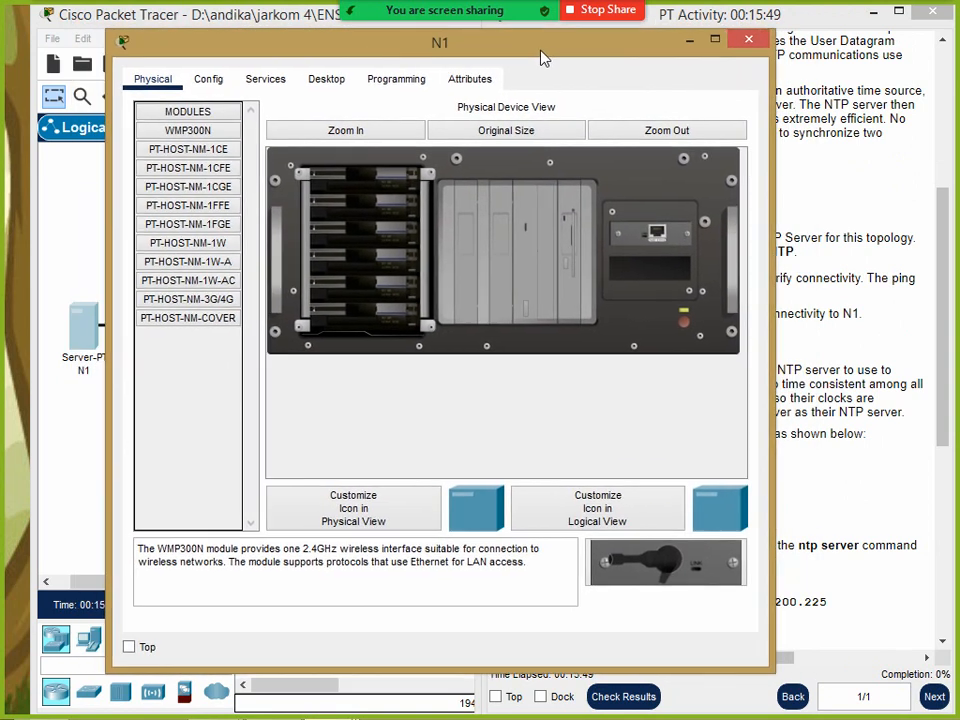
pyautogui.click(267, 89)
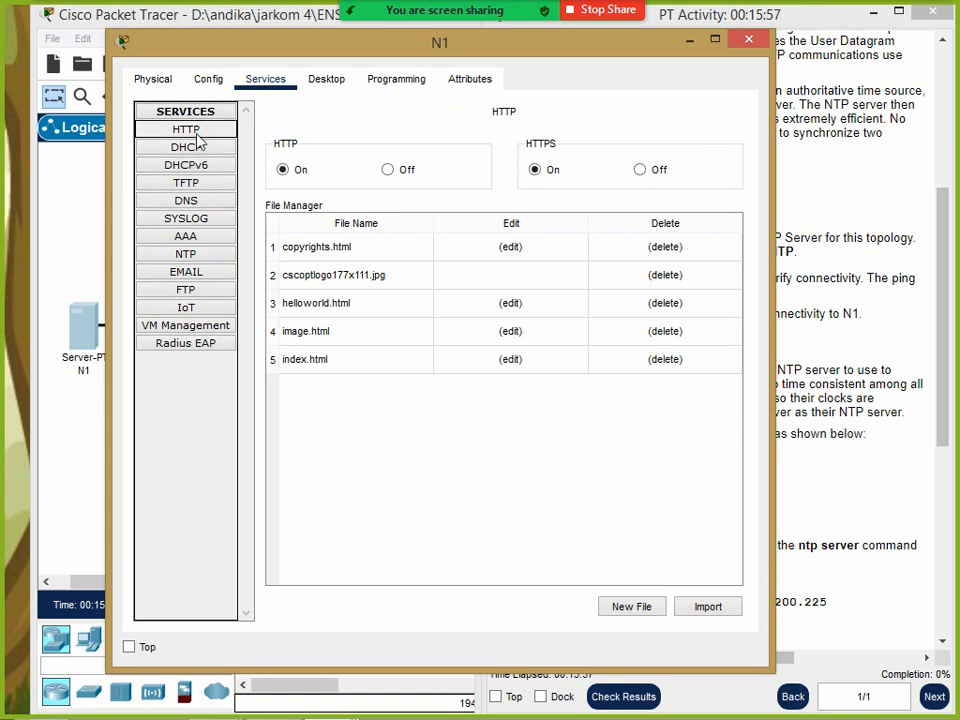
pyautogui.click(190, 256)
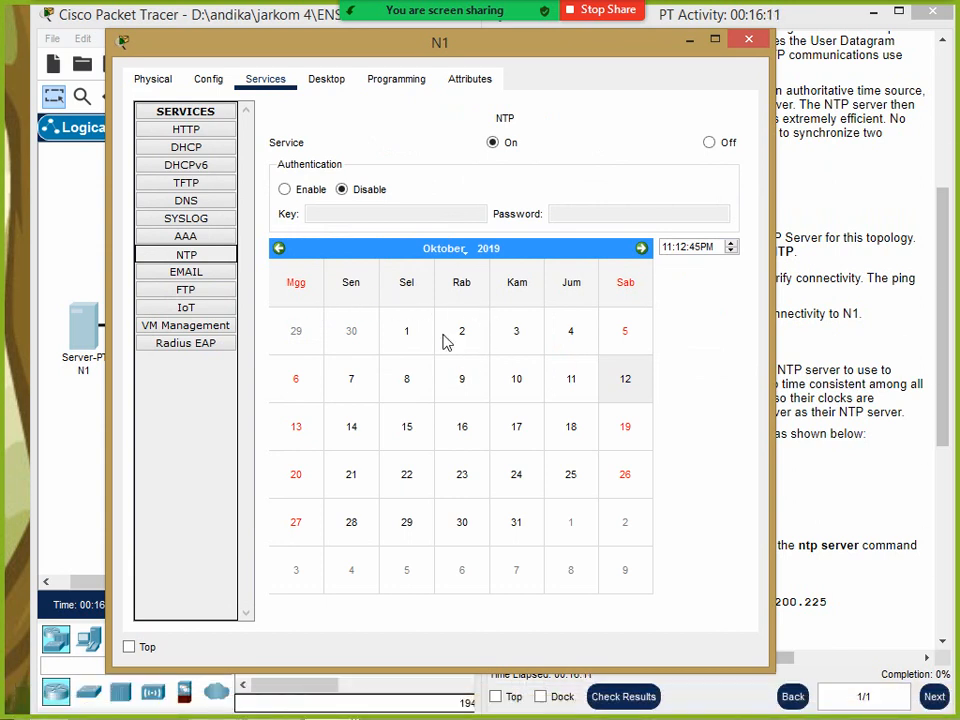
pyautogui.moveTo(606, 52); pyautogui.dragTo(604, 80)
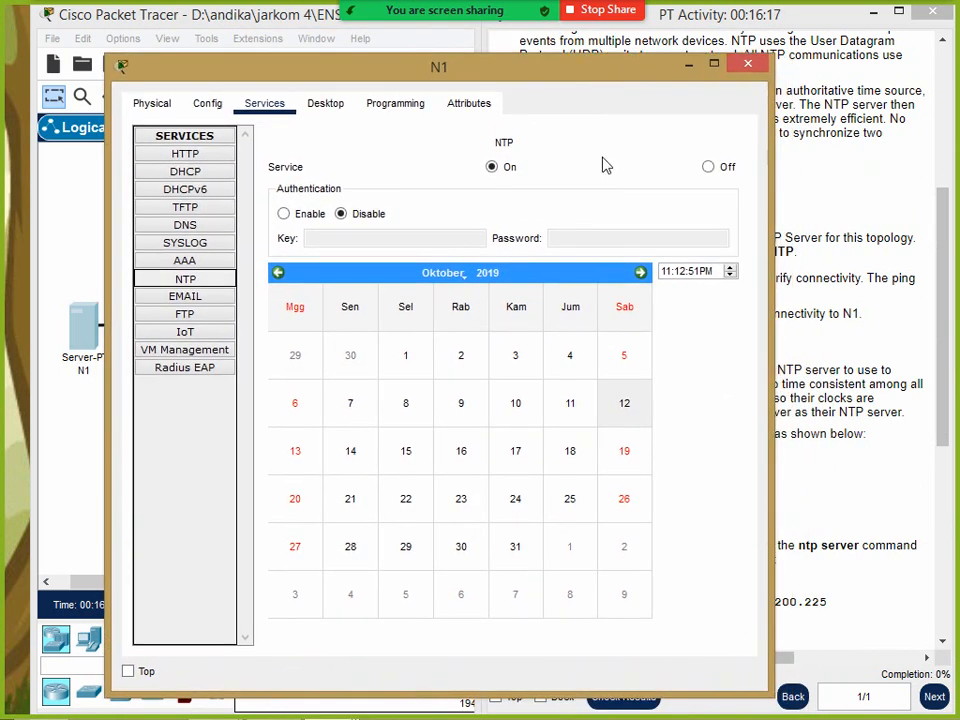
# Set the date of N1's NTP service to 23 June 2022
pyautogui.click(641, 273)
pyautogui.click(641, 273)
pyautogui.click(641, 273)
pyautogui.click(641, 273)
pyautogui.click(641, 273)
pyautogui.click(641, 273)
pyautogui.click(641, 273)
pyautogui.click(641, 273)
pyautogui.click(641, 273)
pyautogui.click(641, 273)
pyautogui.click(641, 273)
pyautogui.click(641, 273)
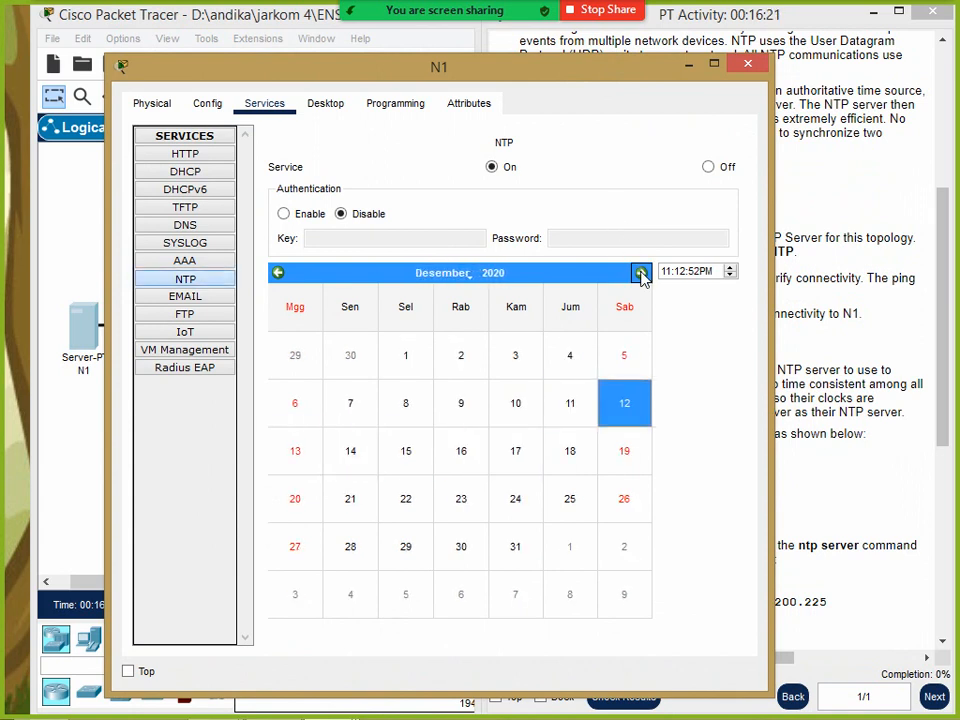
pyautogui.click(641, 273)
pyautogui.click(641, 273)
pyautogui.click(641, 273)
pyautogui.click(641, 273)
pyautogui.doubleClick(641, 273)
pyautogui.tripleClick(641, 273)
pyautogui.doubleClick(641, 273)
pyautogui.doubleClick(641, 273)
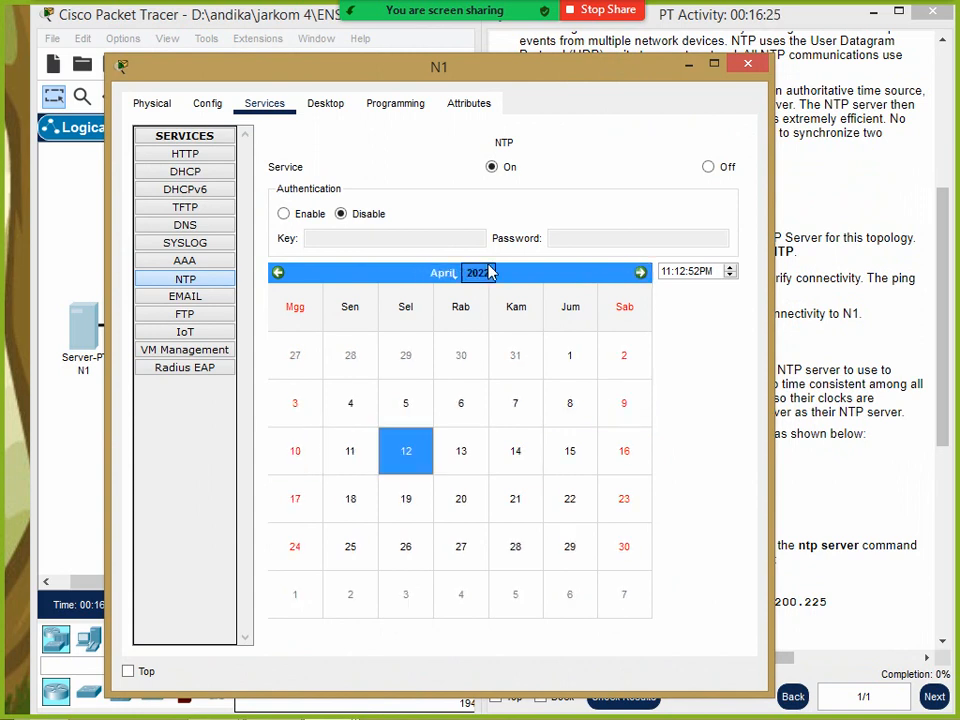
pyautogui.click(641, 273)
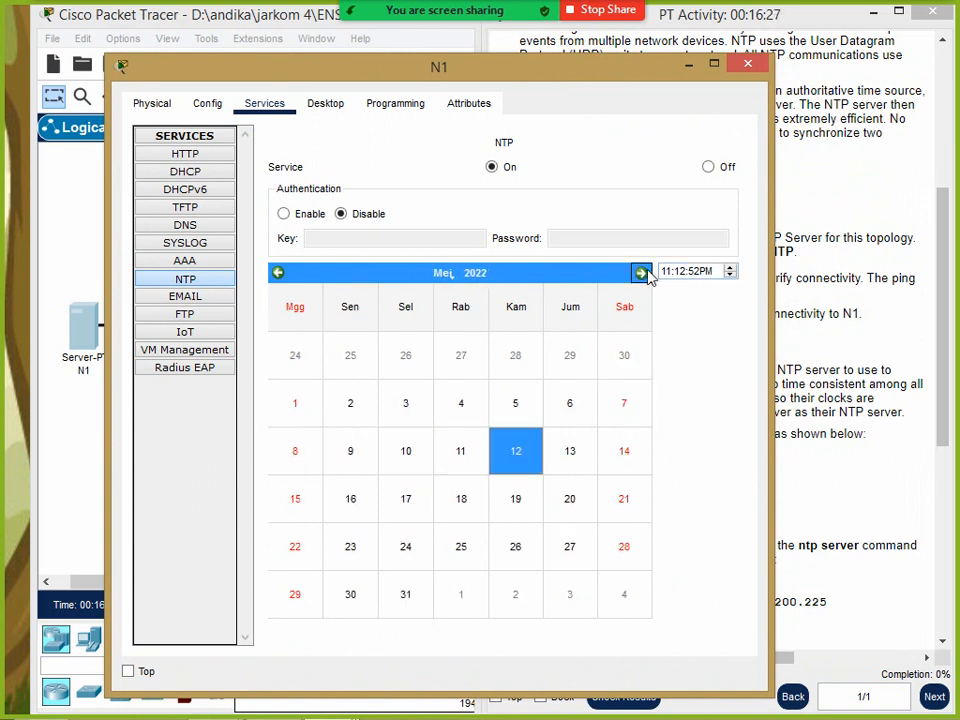
pyautogui.click(641, 273)
pyautogui.click(644, 272)
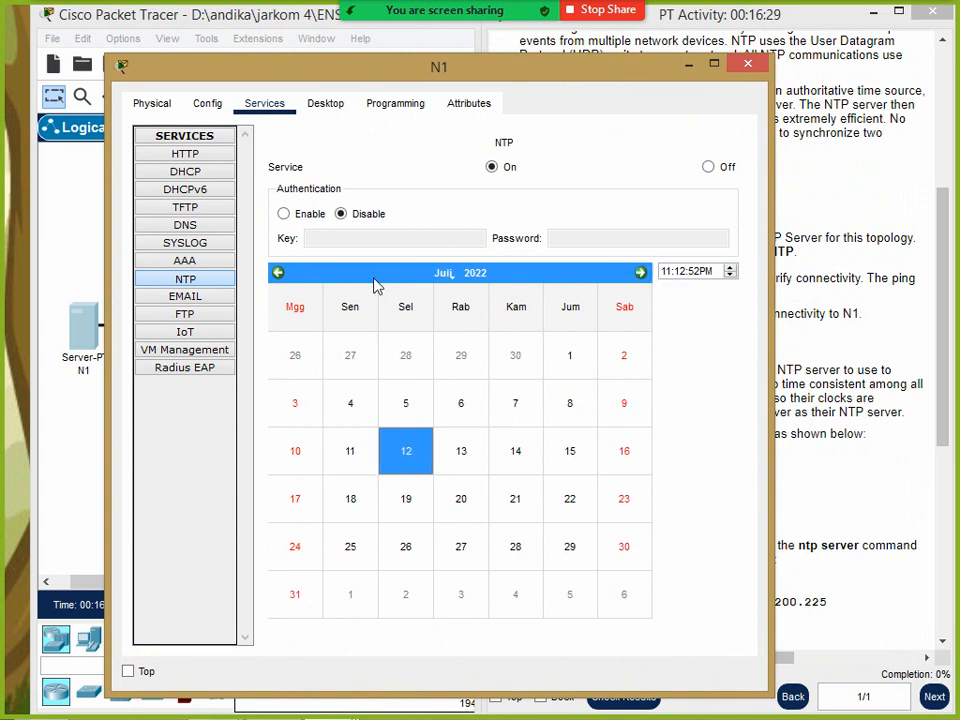
pyautogui.click(279, 272)
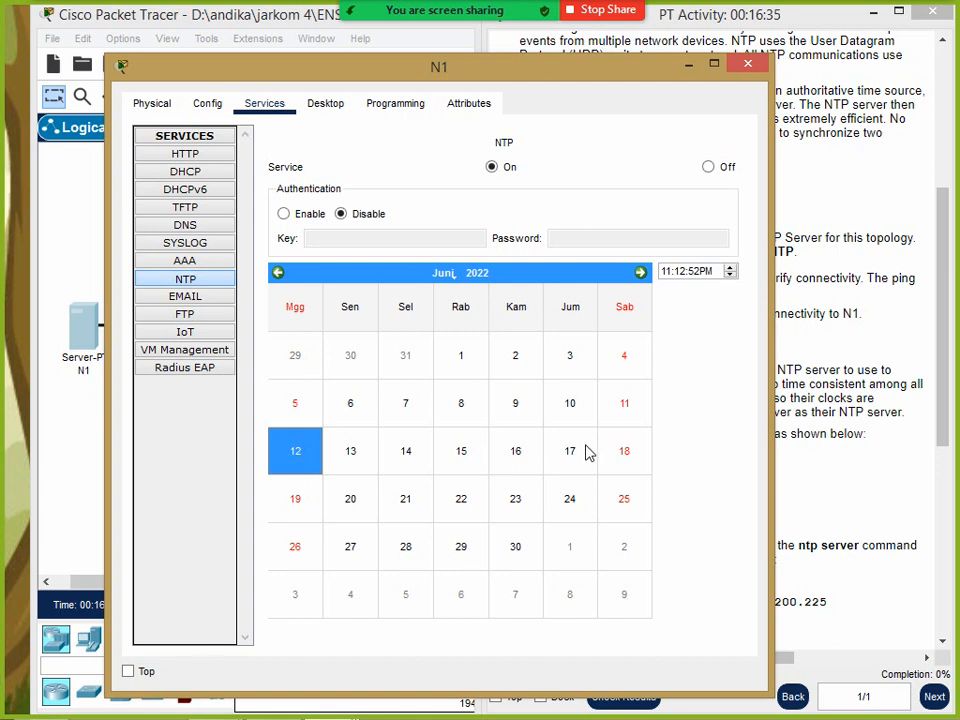
pyautogui.click(517, 512)
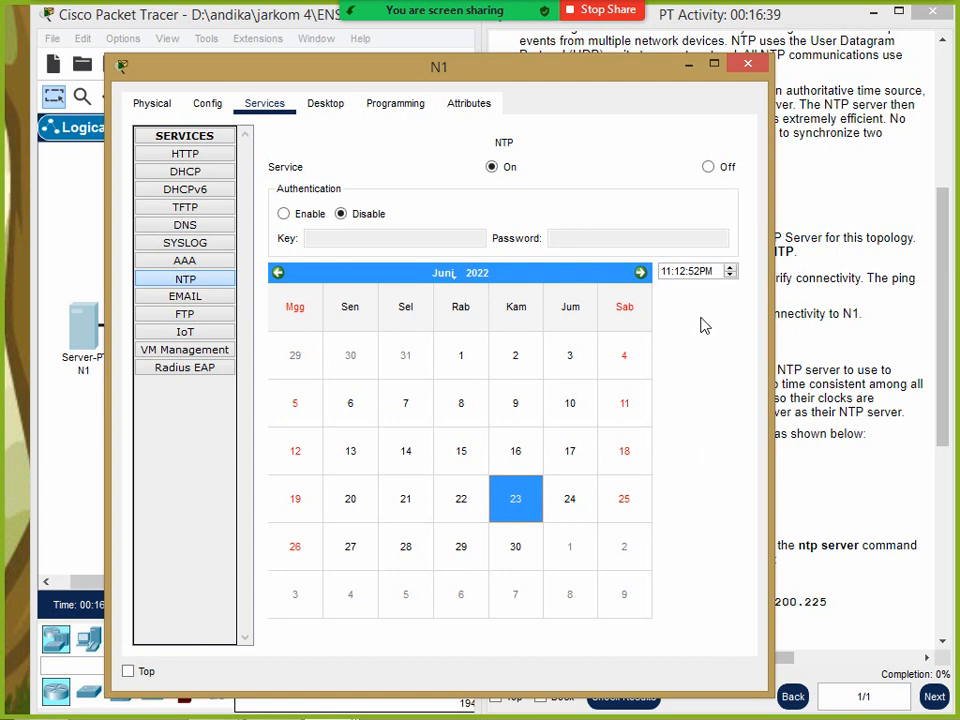
# Set the time of N1's NTP service to 08:48 AM
pyautogui.click(671, 274)
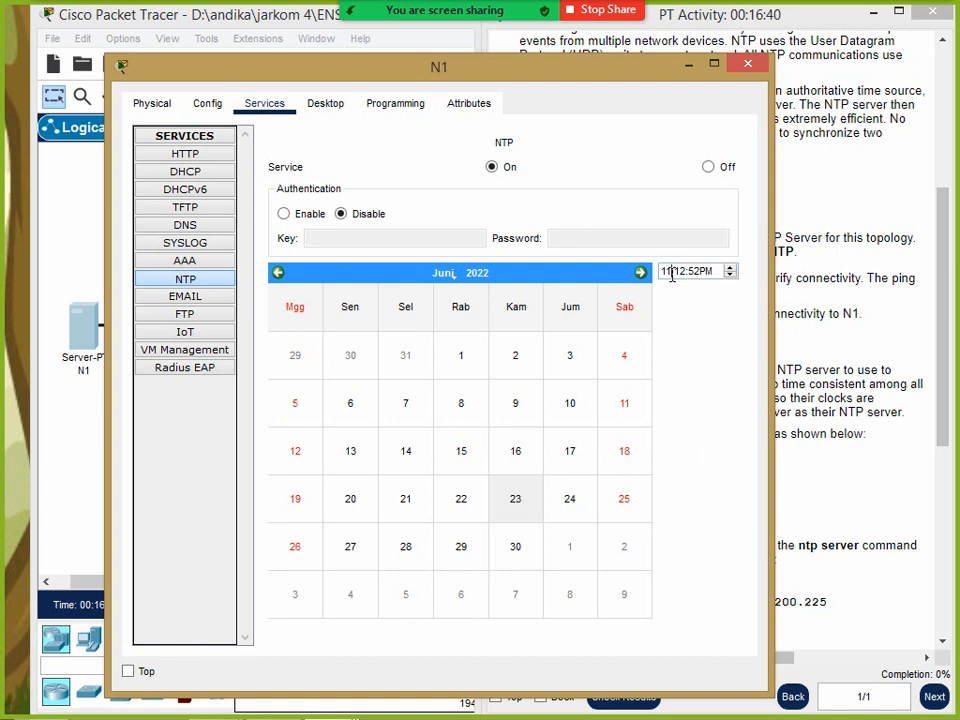
pyautogui.click(731, 277)
pyautogui.click(669, 272)
pyautogui.click(730, 276)
pyautogui.click(677, 271)
pyautogui.click(731, 270)
pyautogui.click(732, 269)
pyautogui.click(732, 269)
pyautogui.click(731, 270)
# Change the NTP service date to 13 June 2022 and minimize N1's window
pyautogui.moveTo(608, 70); pyautogui.dragTo(741, 90)
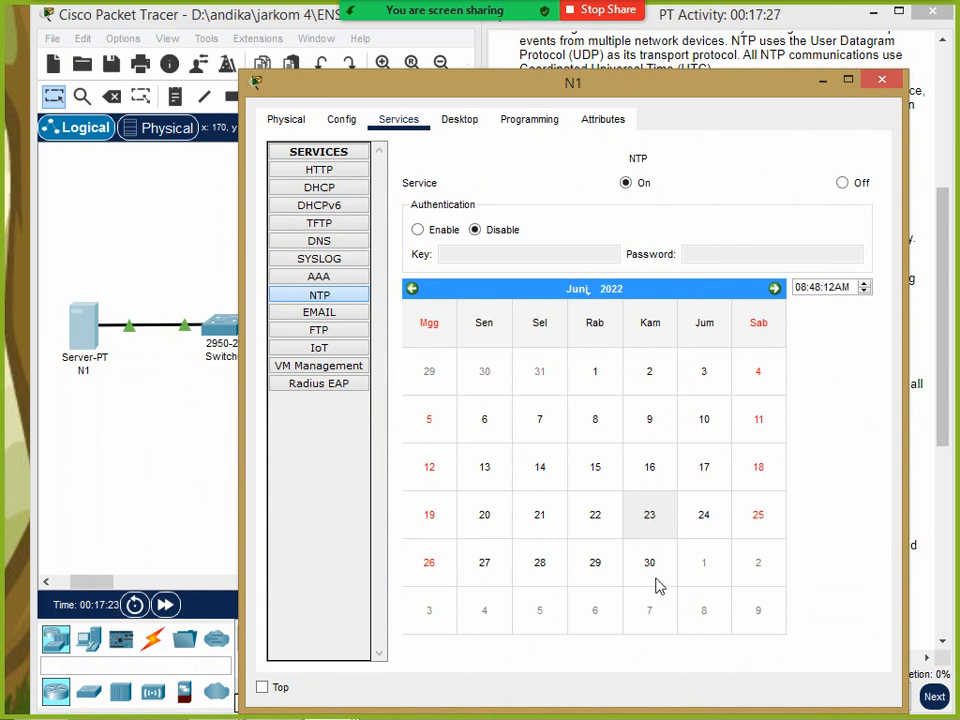
pyautogui.click(491, 481)
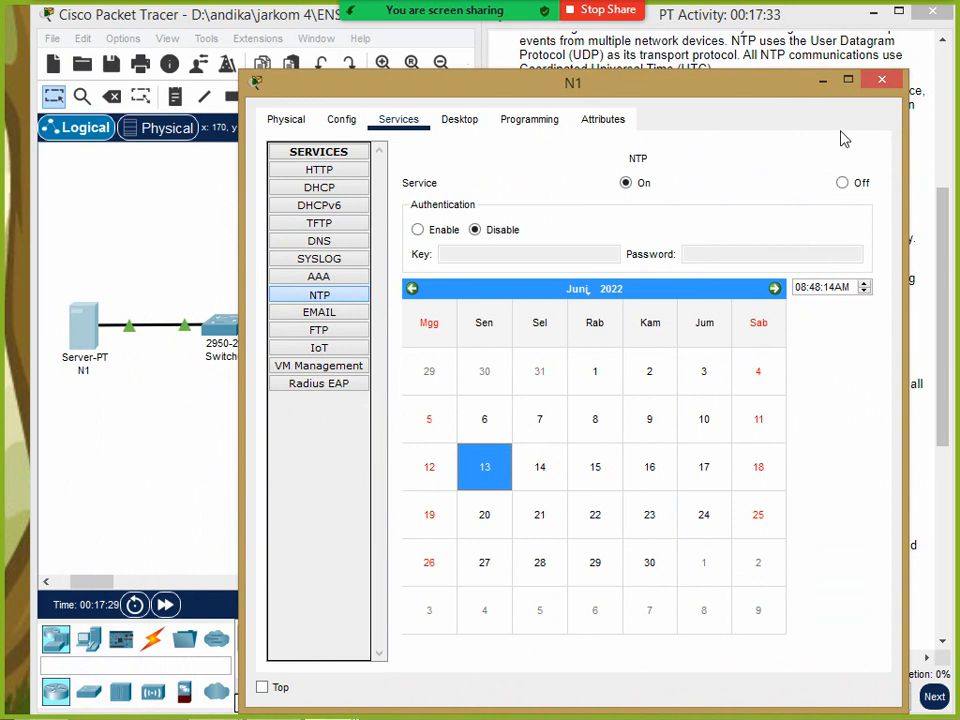
pyautogui.click(823, 82)
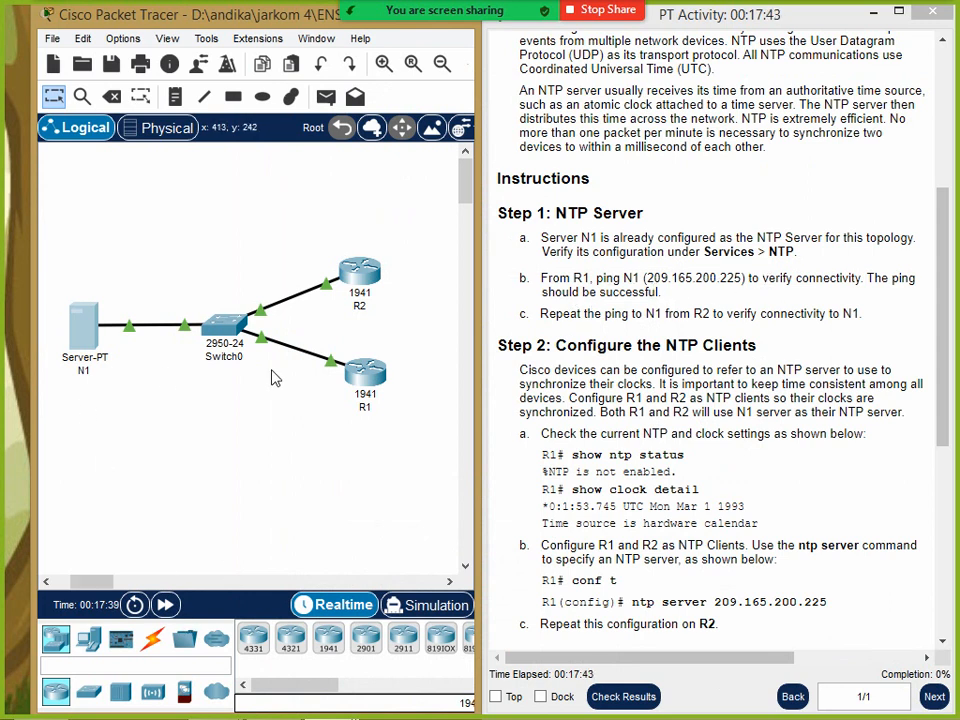
# Open router R1's command line and enter privileged EXEC mode with "en"
pyautogui.click(366, 388)
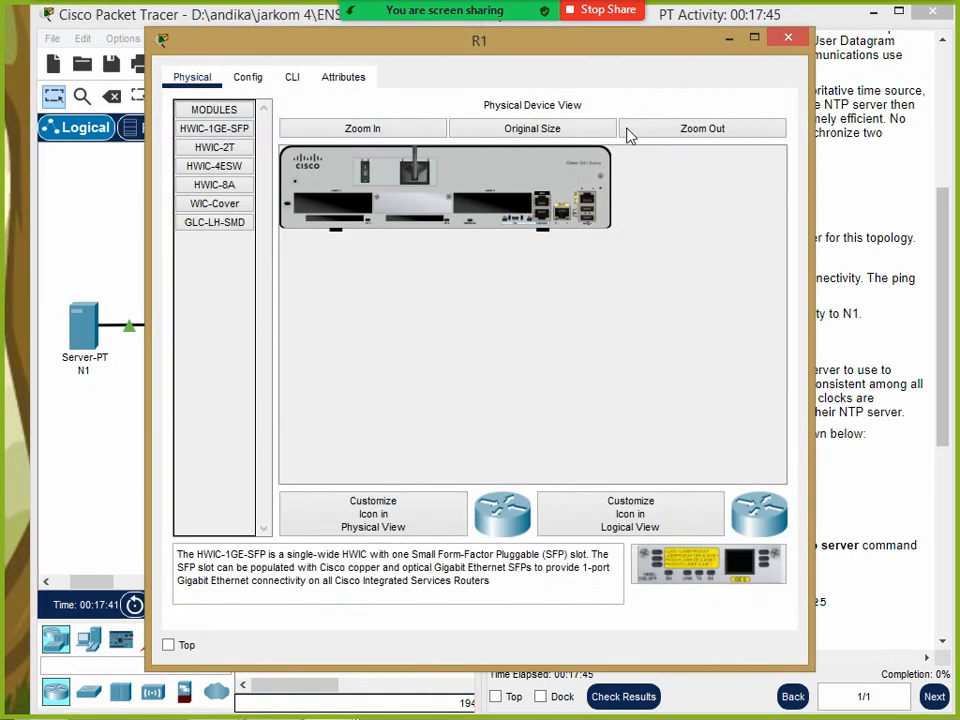
pyautogui.click(296, 78)
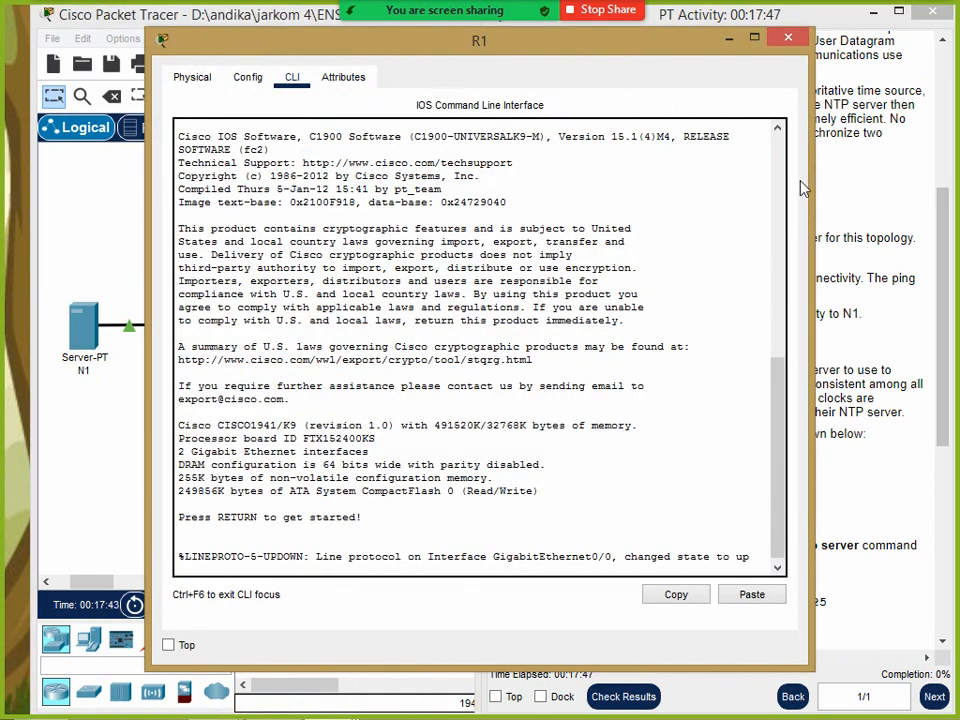
pyautogui.moveTo(435, 40); pyautogui.dragTo(352, 17)
pyautogui.press('Return')
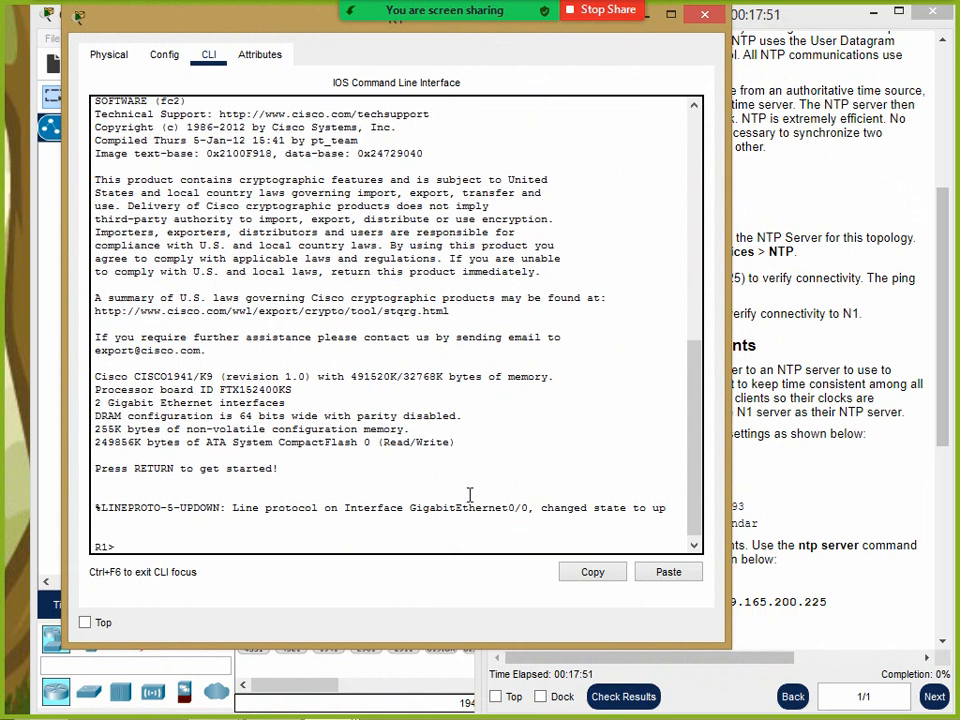
pyautogui.write('en')
pyautogui.press('Return')
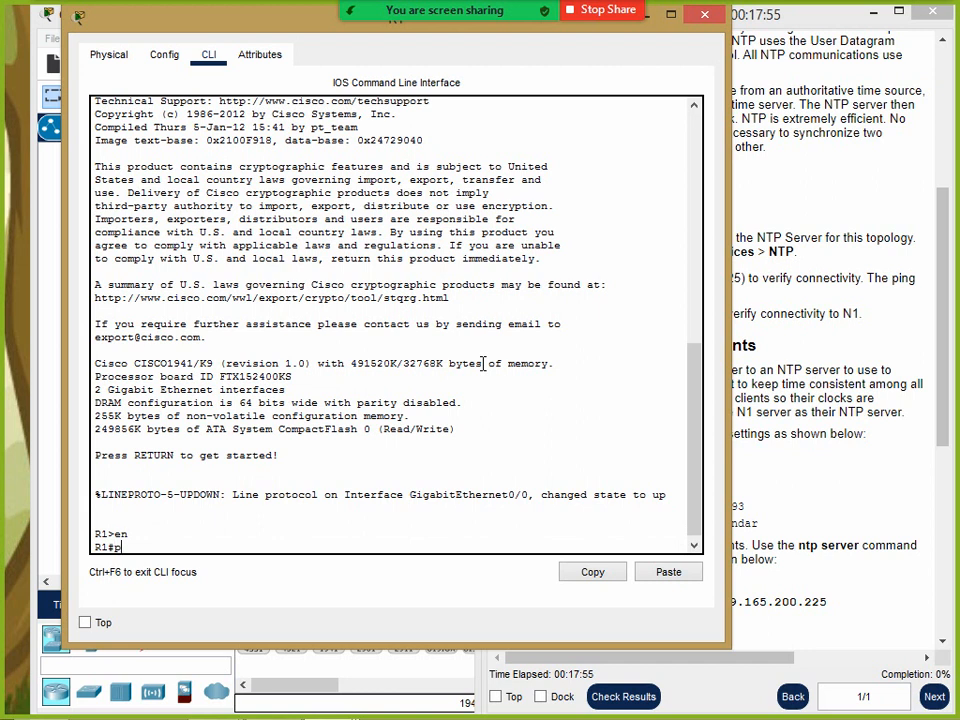
# Ping N1 at 209.165.200.225 from R1, copying the address from the activity instructions
pyautogui.write('ping')
pyautogui.click(861, 235)
pyautogui.moveTo(744, 278); pyautogui.dragTo(649, 281)
pyautogui.rightClick(660, 283)
pyautogui.click(690, 291)
pyautogui.click(159, 438)
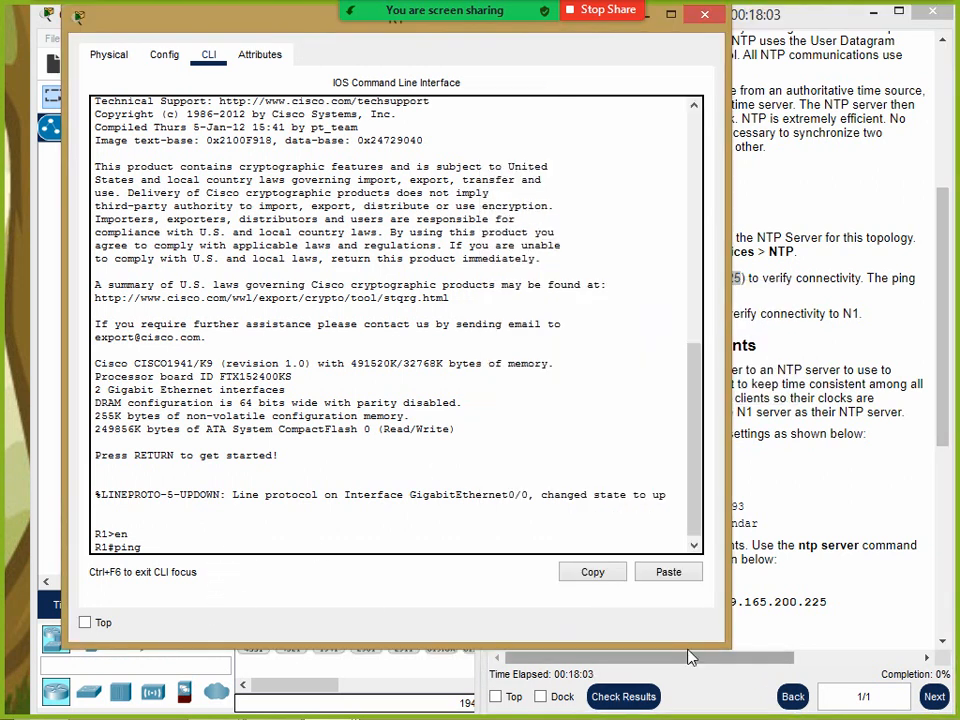
pyautogui.click(664, 574)
pyautogui.press('Return')
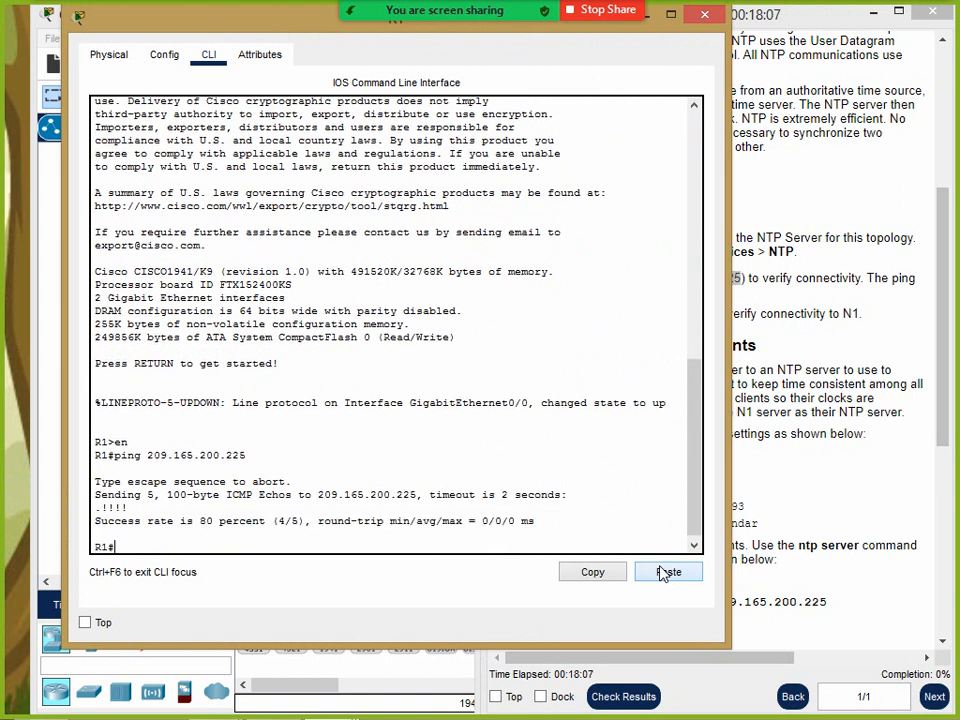
# Repeat the ping to 209.165.200.225 from R1 and minimize R1's window
pyautogui.press('Up')
pyautogui.press('Return')
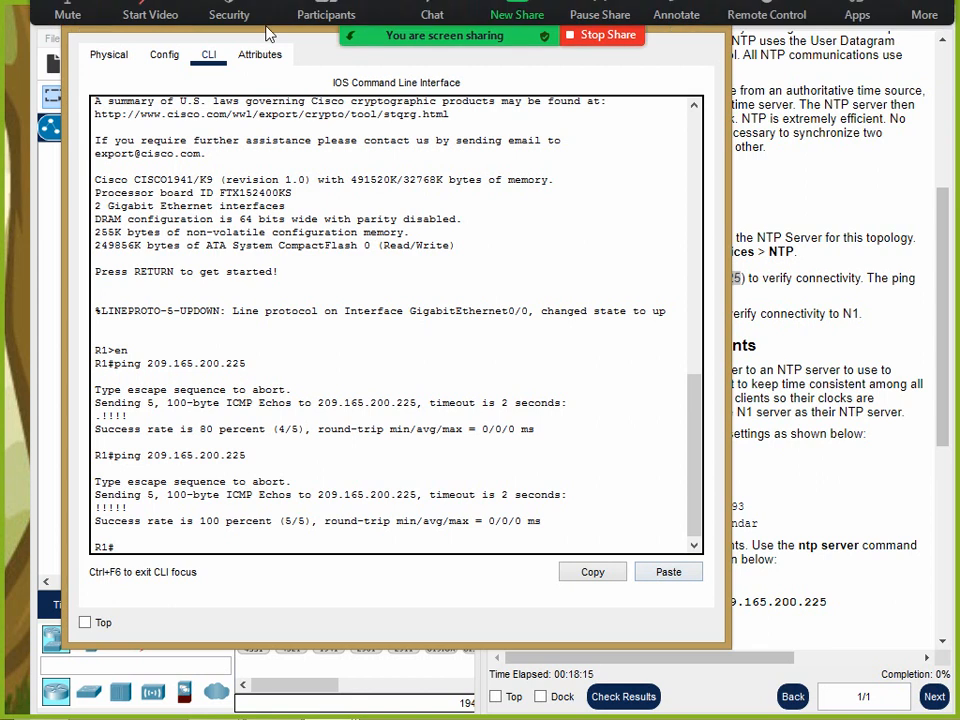
pyautogui.click(830, 310)
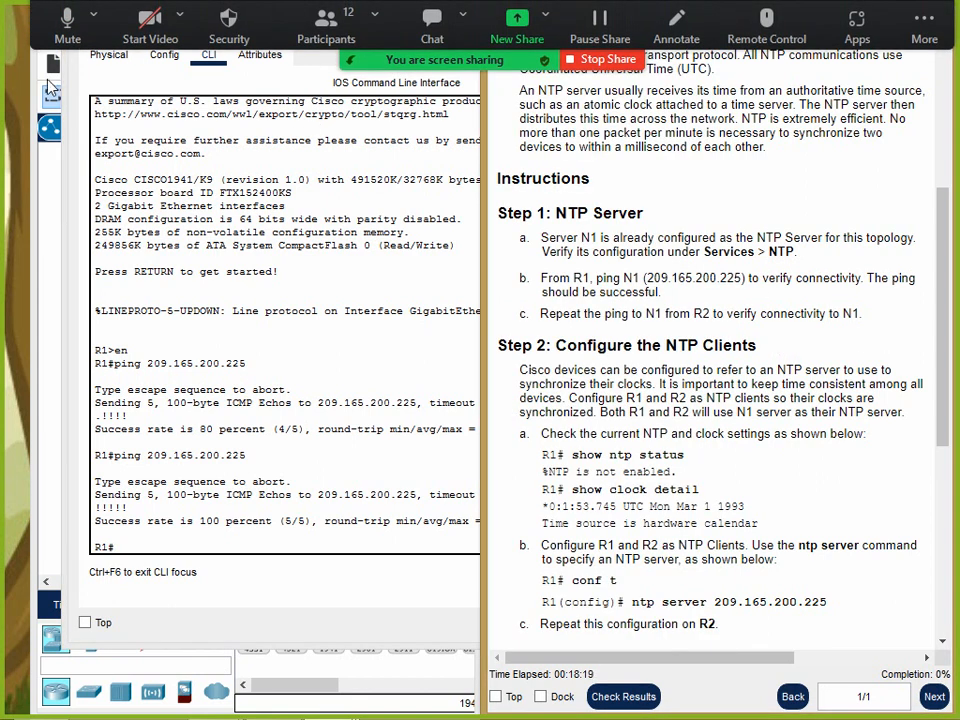
pyautogui.click(87, 62)
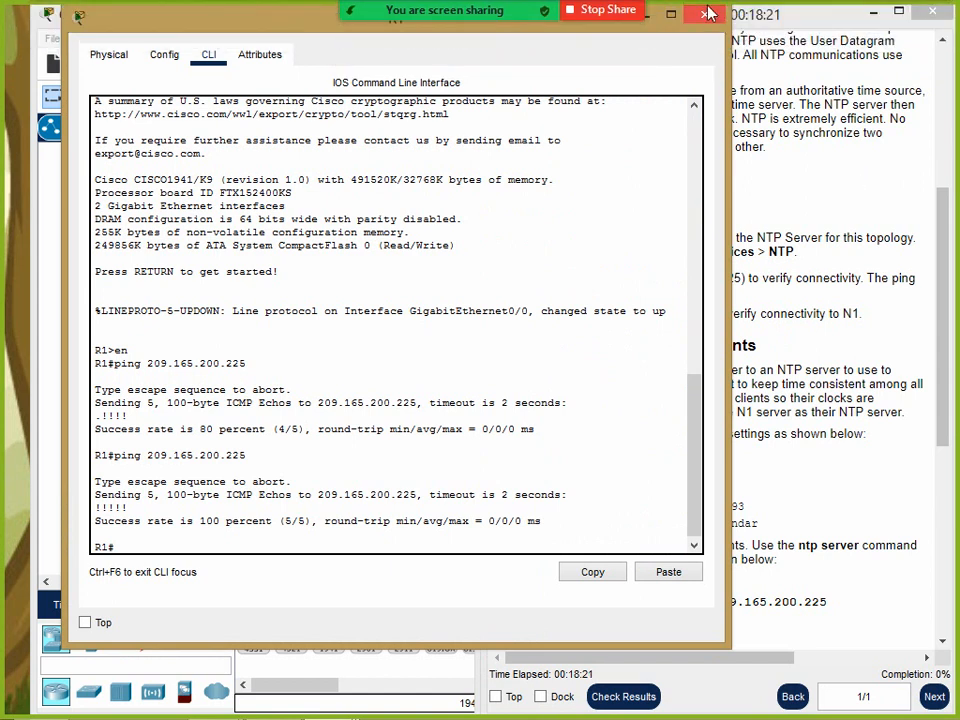
pyautogui.moveTo(205, 20); pyautogui.dragTo(222, 138)
pyautogui.click(663, 134)
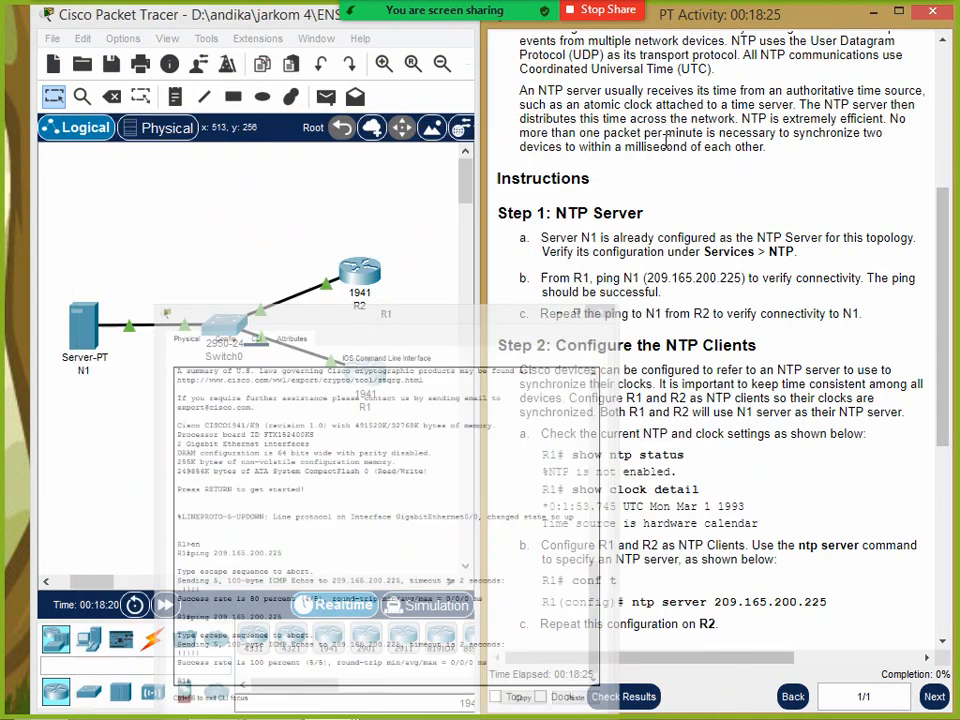
# Open router R2's command line and enter privileged EXEC mode with "en"
pyautogui.click(358, 282)
pyautogui.click(292, 78)
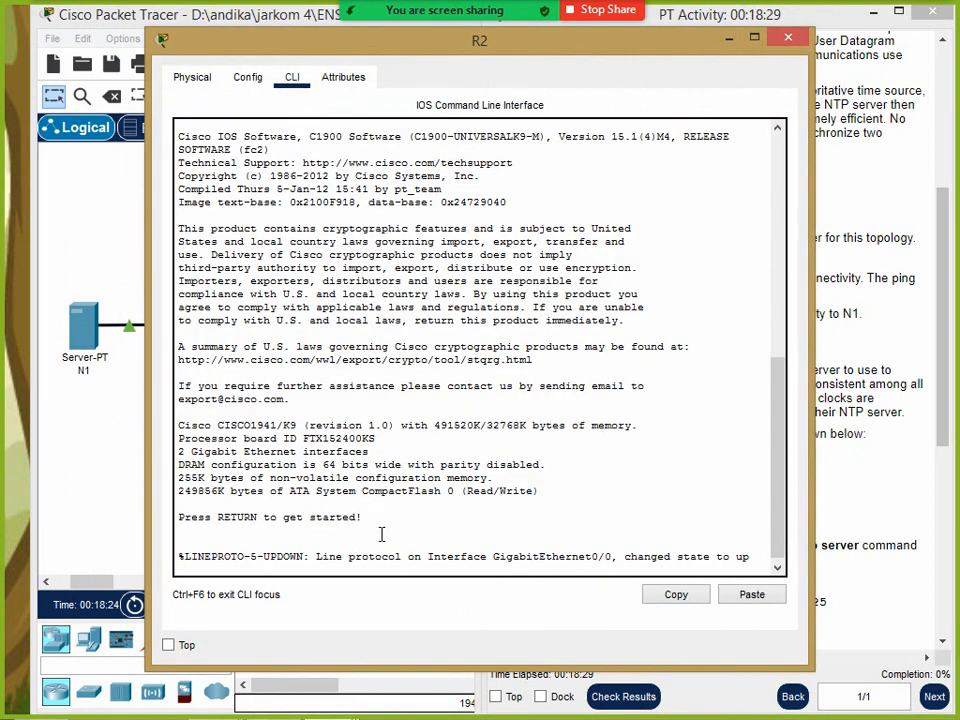
pyautogui.press('Return')
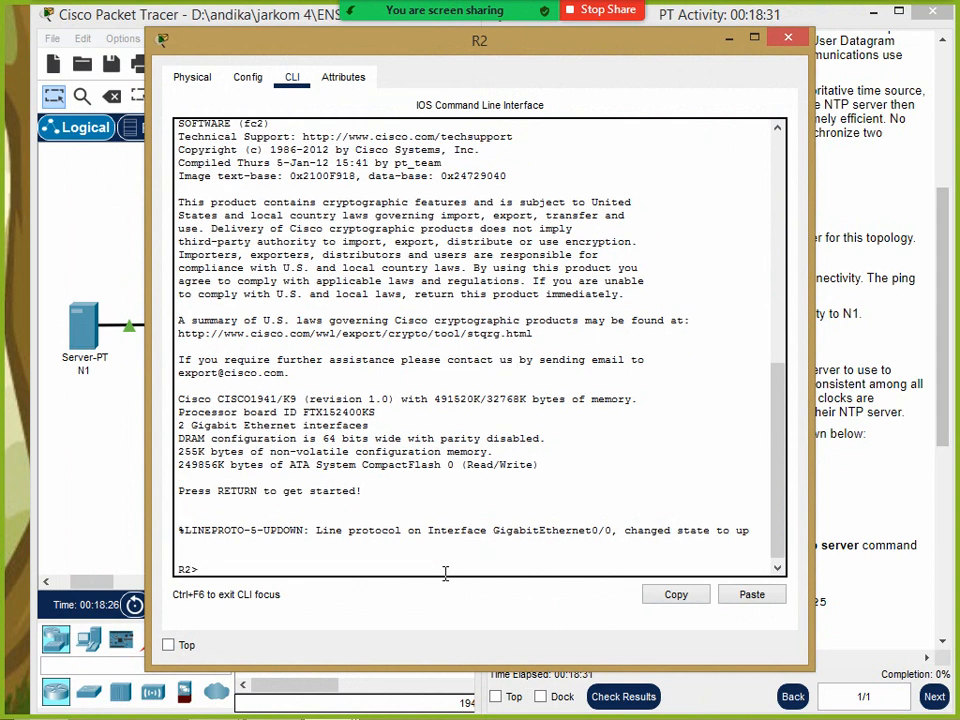
pyautogui.write('en')
pyautogui.press('Return')
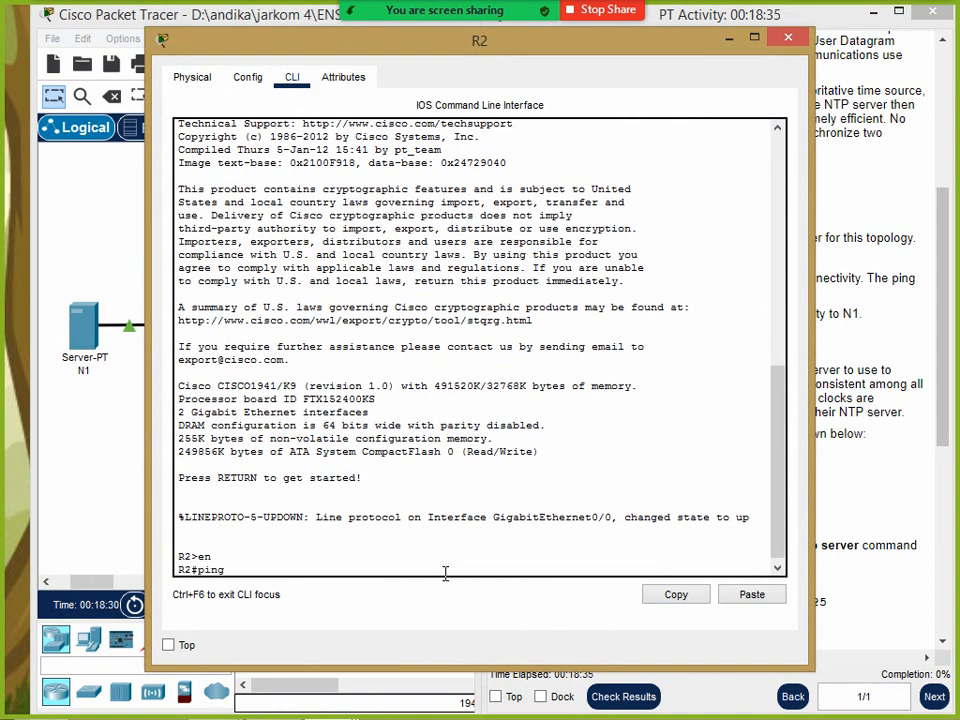
# Ping N1 at 209.165.200.225 twice from R2, pasting the address, and minimize R2's window
pyautogui.write('ping')
pyautogui.click(755, 594)
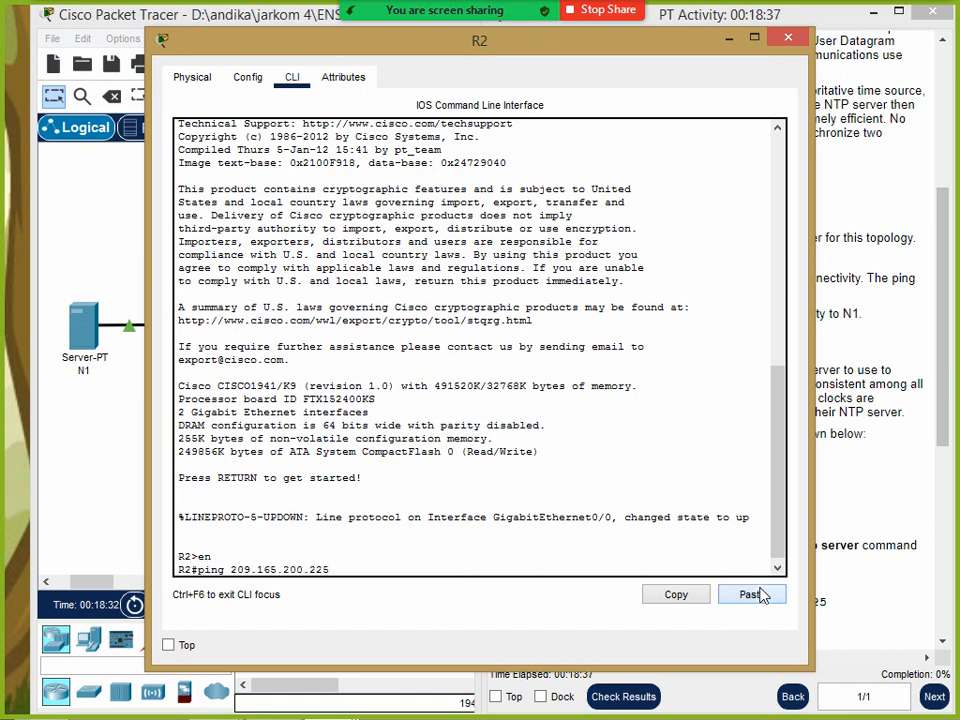
pyautogui.press('Return')
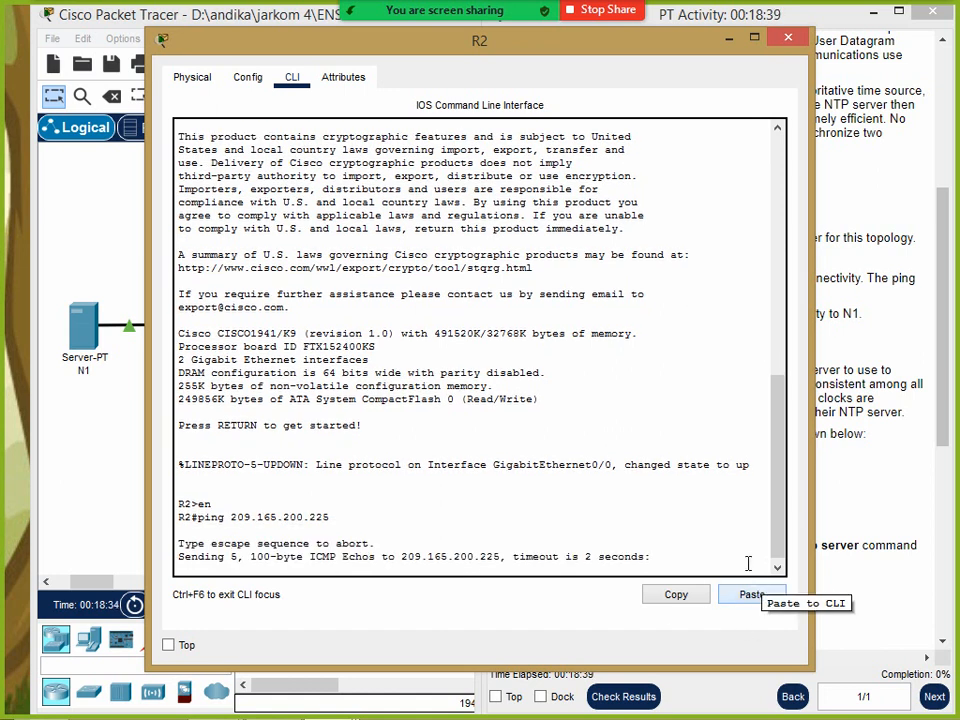
pyautogui.press('Up')
pyautogui.press('Return')
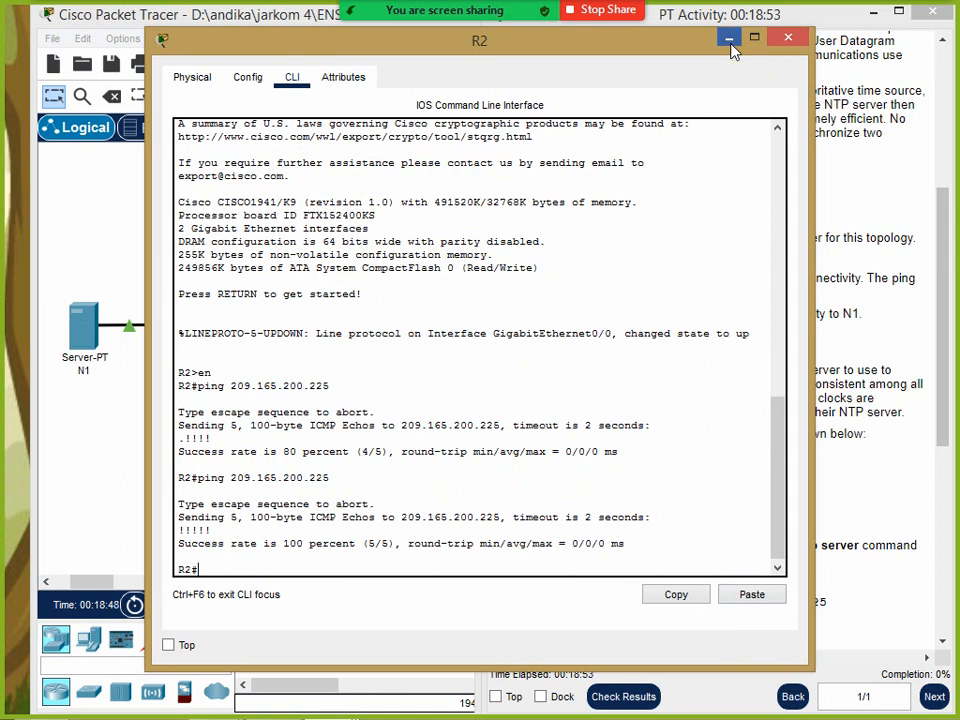
pyautogui.click(729, 40)
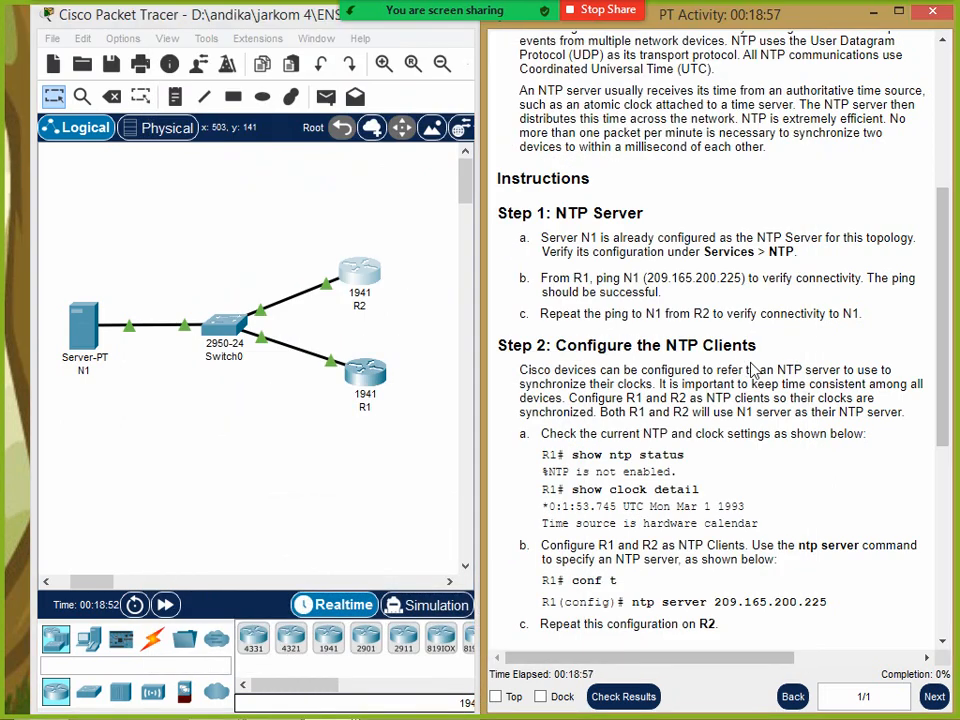
# Review the Step 2 instructions on configuring the NTP clients and bring R1's command line window back up
pyautogui.scroll(-3, 750, 344)
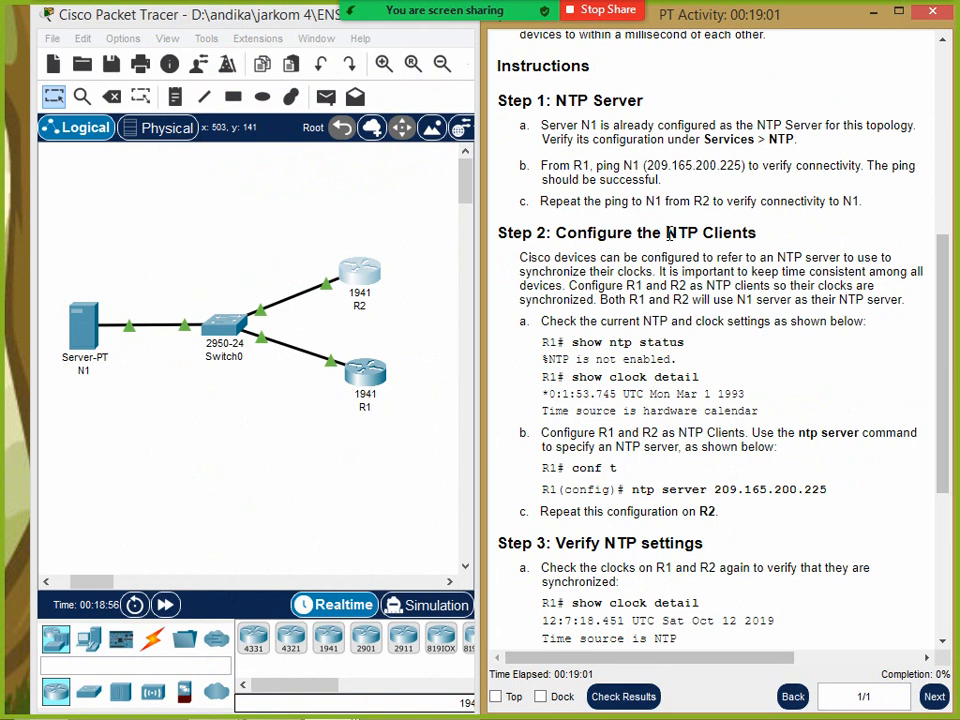
pyautogui.moveTo(667, 233); pyautogui.dragTo(774, 238)
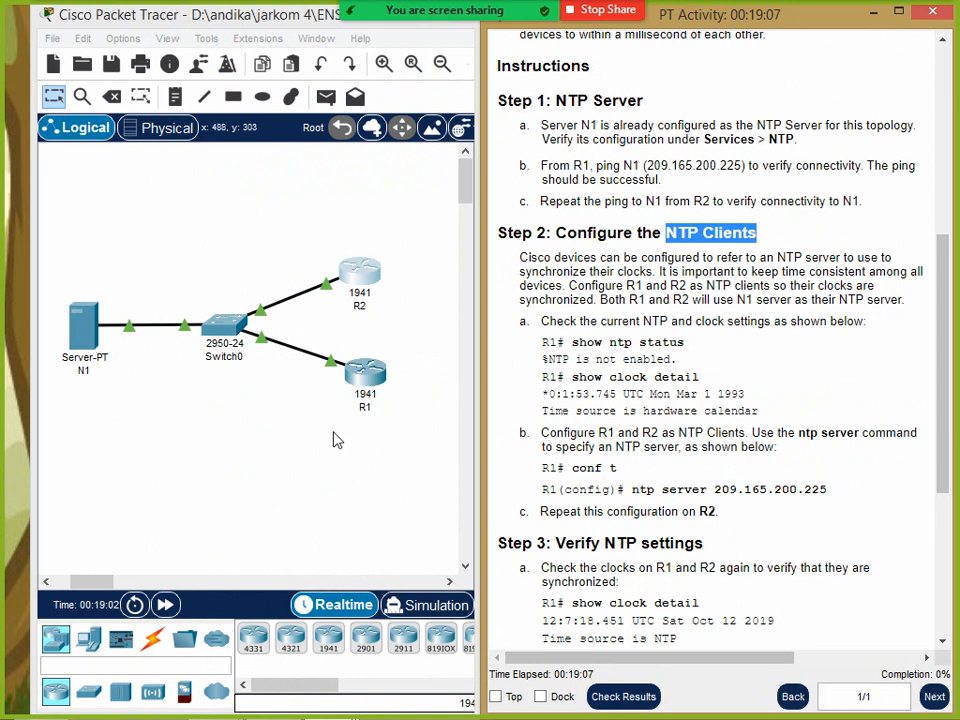
pyautogui.click(738, 234)
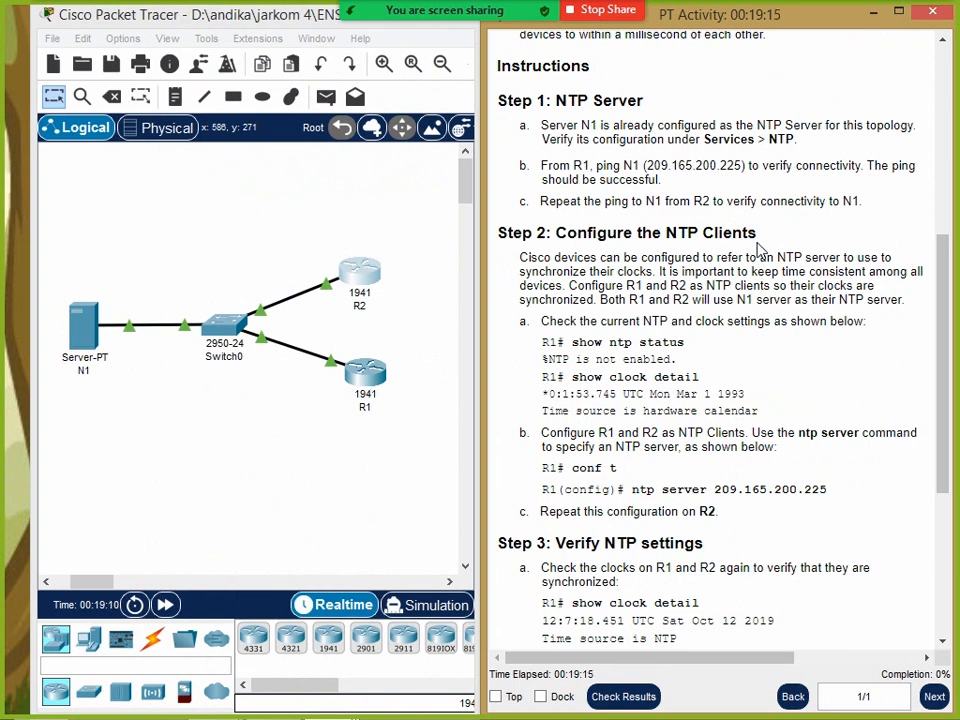
pyautogui.moveTo(292, 710)
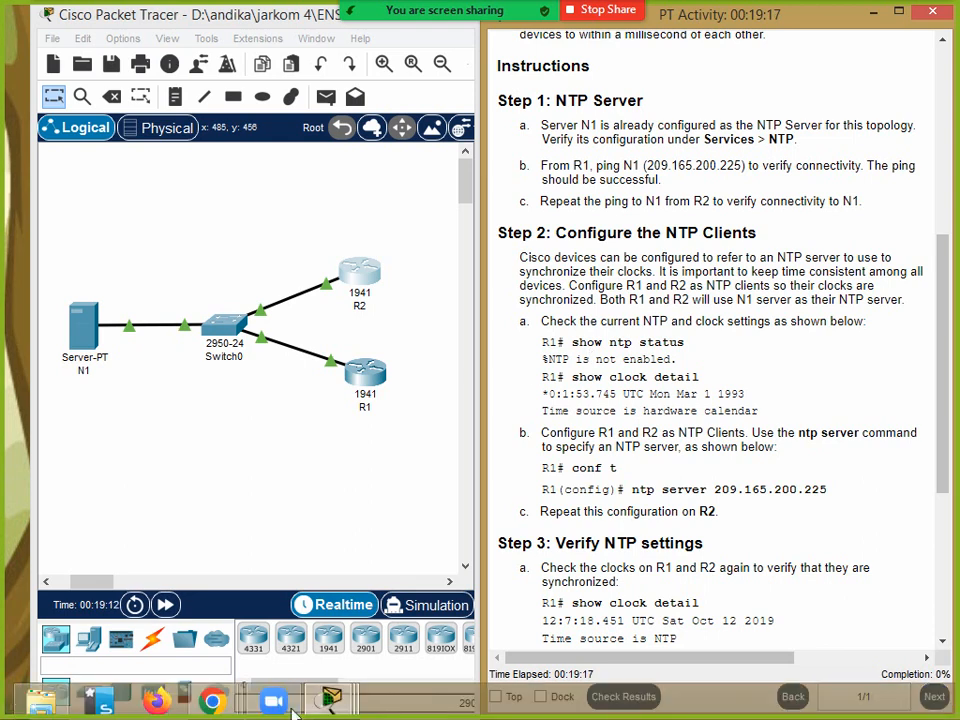
pyautogui.moveTo(328, 700)
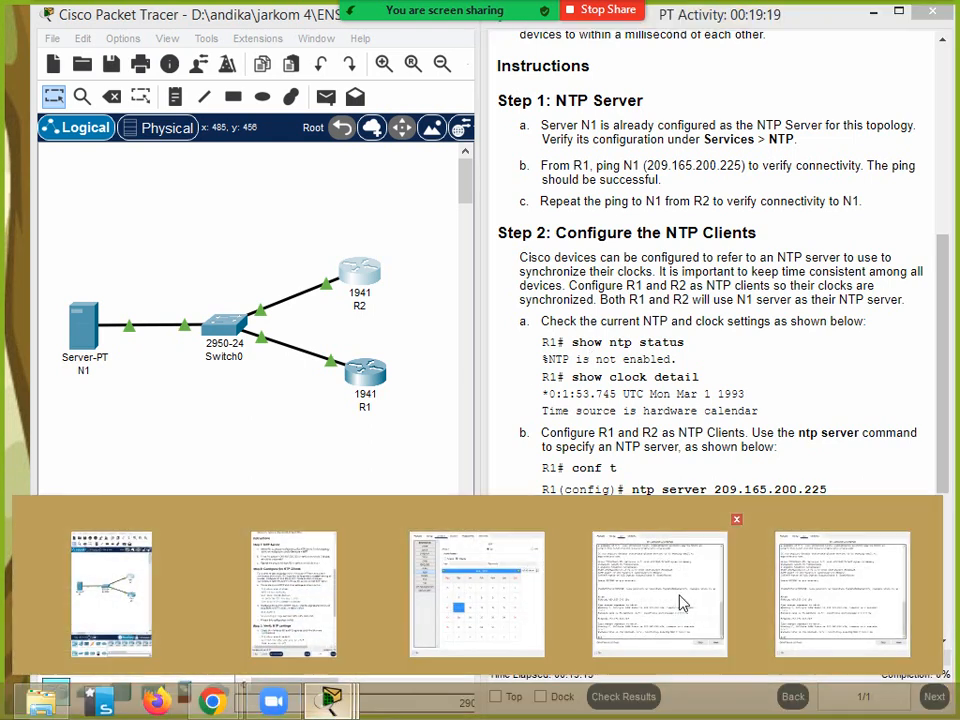
pyautogui.click(681, 602)
pyautogui.moveTo(575, 150); pyautogui.dragTo(529, 45)
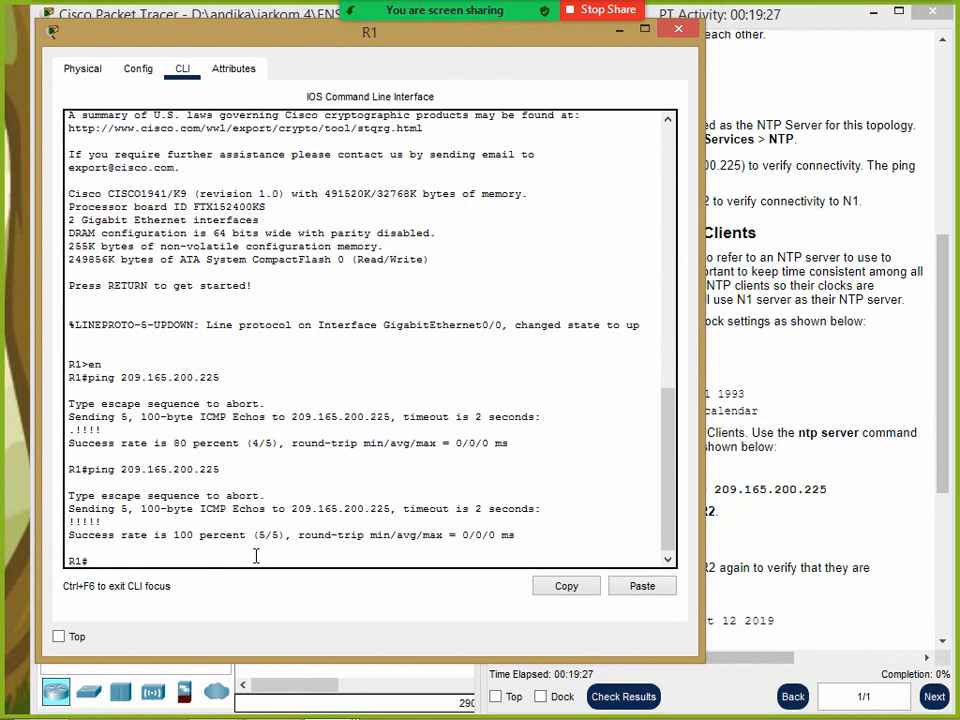
# Check the current NTP status on R1 with "show ntp status"
pyautogui.press('Tab')
pyautogui.write('n')
pyautogui.press('Tab')
pyautogui.write('s')
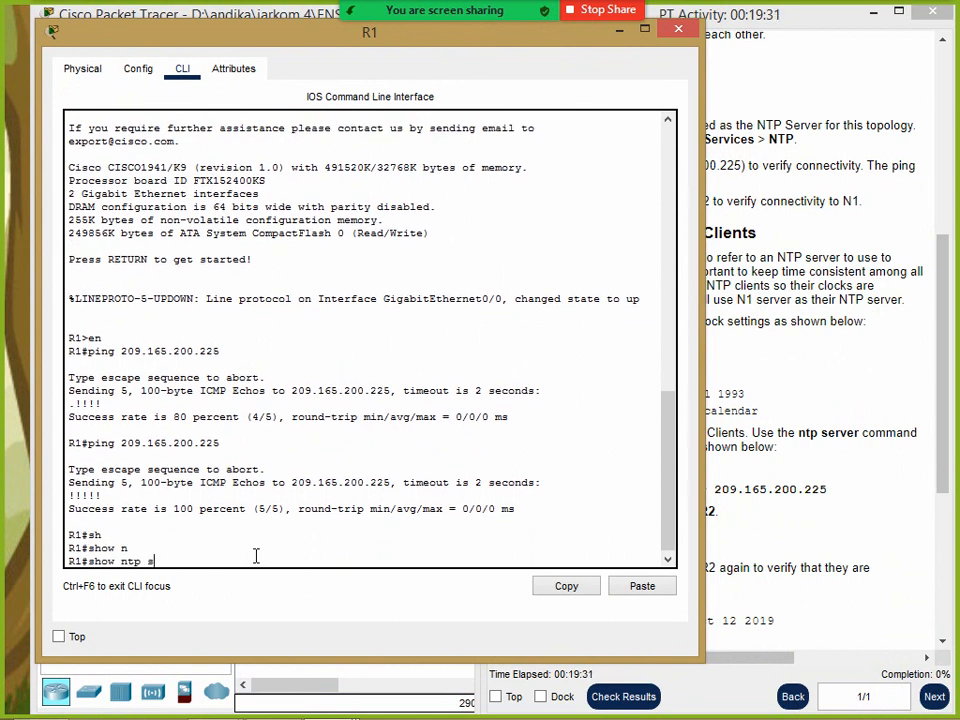
pyautogui.write('t')
pyautogui.press('Tab')
pyautogui.press('Return')
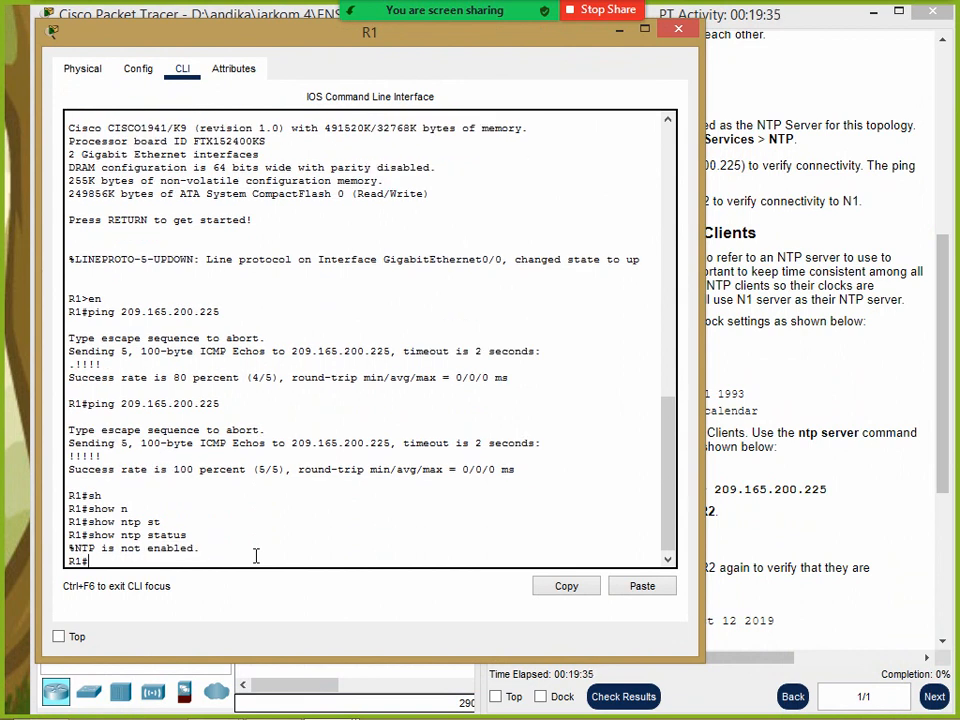
# Display R1's current clock settings and time source with "show clock detail"
pyautogui.moveTo(295, 43); pyautogui.dragTo(337, 69)
pyautogui.moveTo(595, 65); pyautogui.dragTo(612, 81)
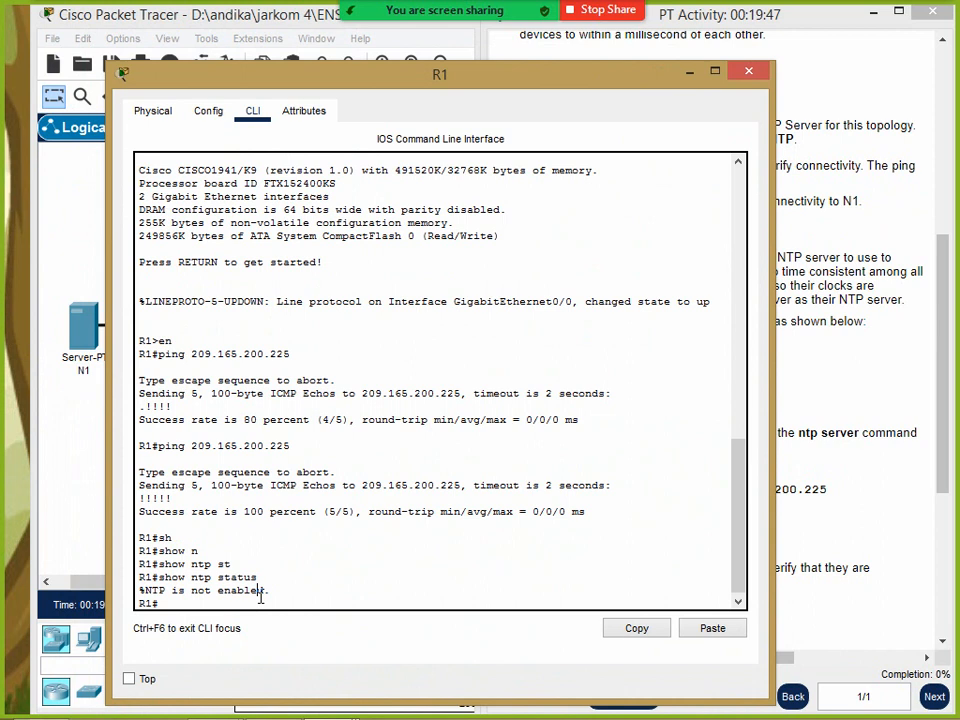
pyautogui.press('Tab')
pyautogui.write('clo')
pyautogui.press('Tab')
pyautogui.write('de')
pyautogui.press('Tab')
pyautogui.press('Return')
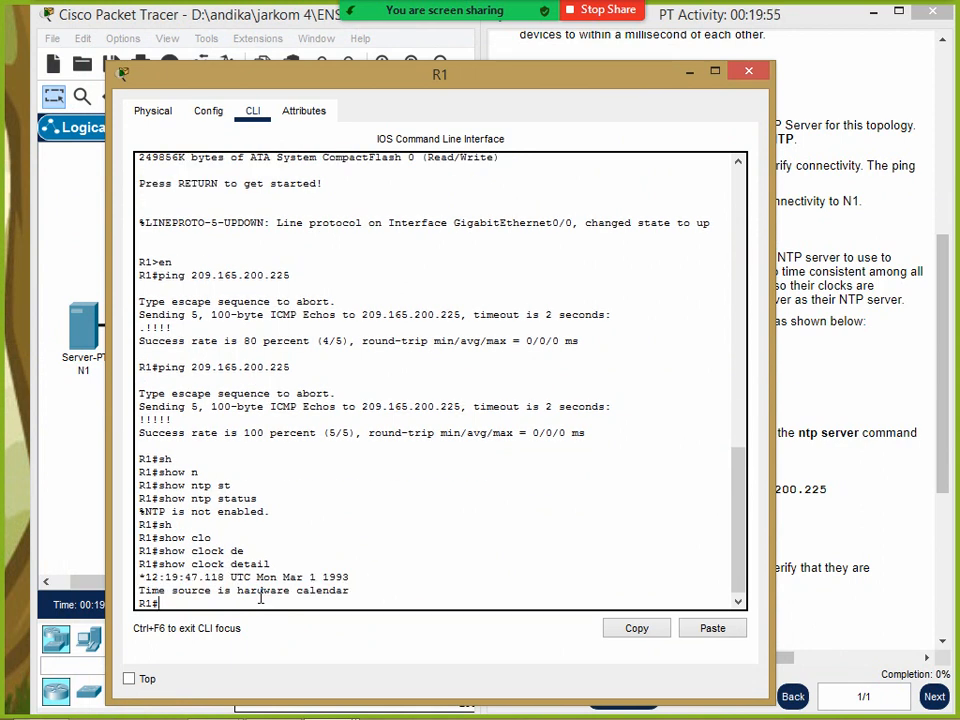
# Examine the date and time line in R1's clock output and compare it with the topology and instructions behind the window
pyautogui.moveTo(360, 577); pyautogui.dragTo(286, 578)
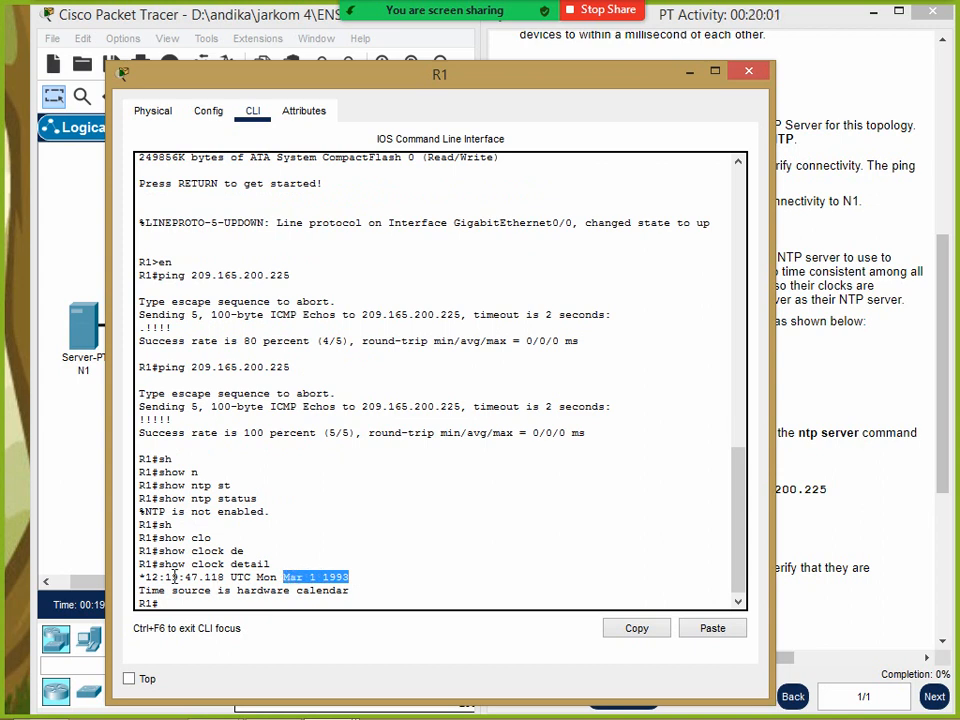
pyautogui.moveTo(139, 577); pyautogui.dragTo(354, 575)
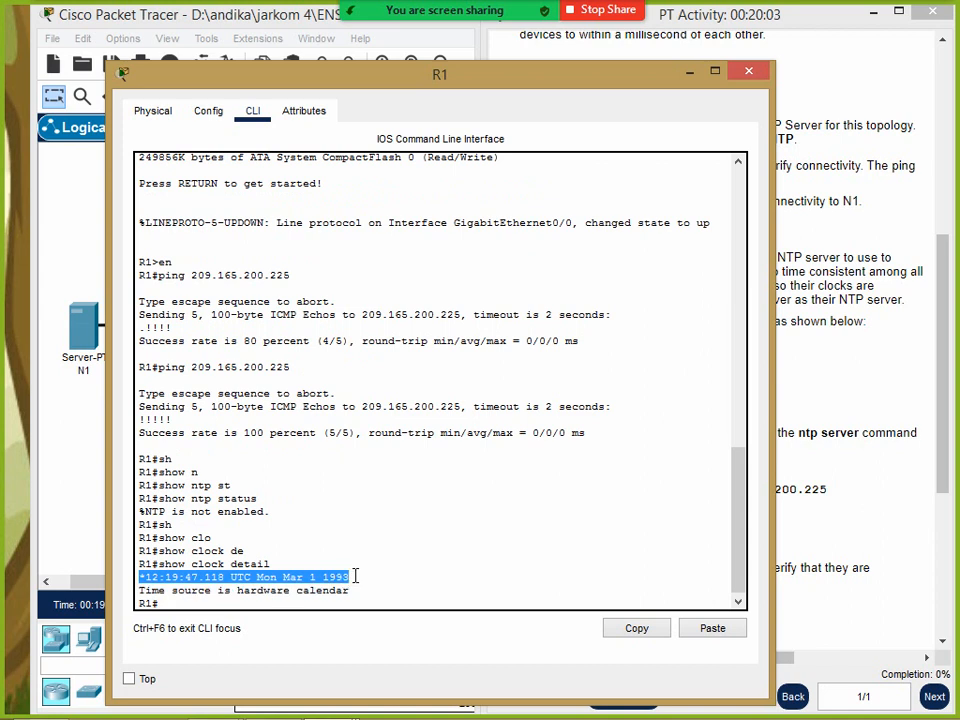
pyautogui.click(387, 585)
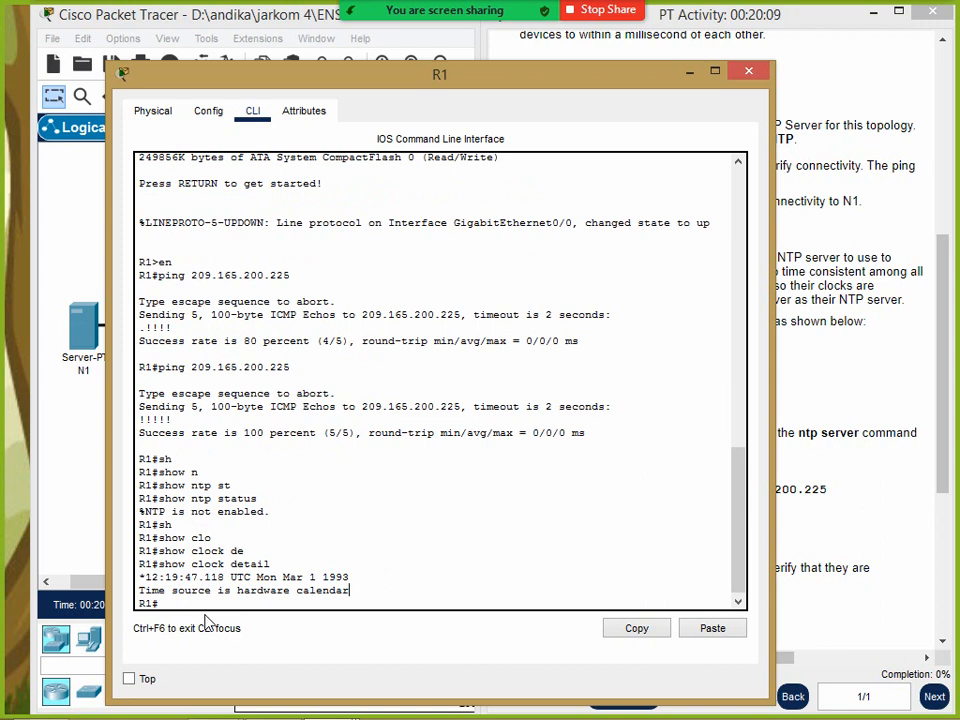
pyautogui.moveTo(641, 84); pyautogui.dragTo(715, 68)
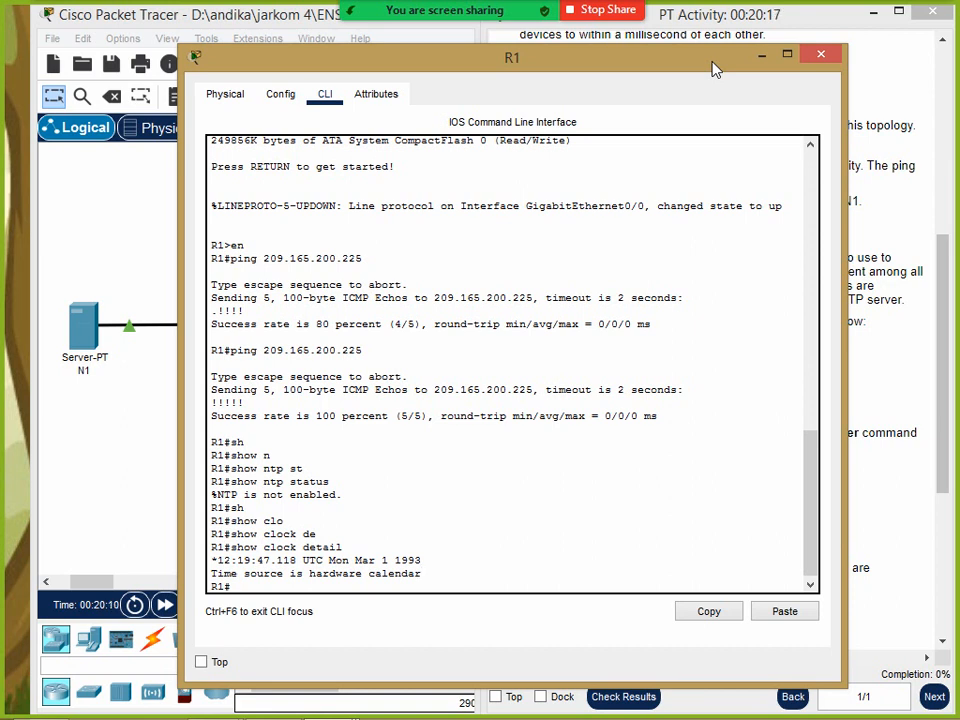
pyautogui.moveTo(424, 563); pyautogui.dragTo(227, 563)
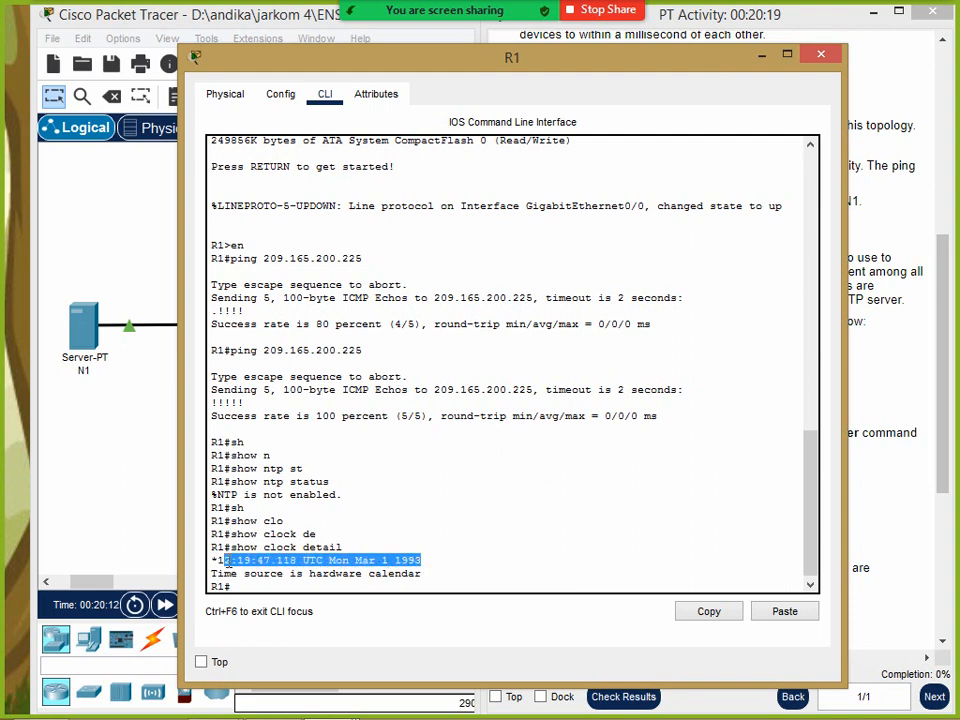
pyautogui.moveTo(728, 64); pyautogui.dragTo(770, 527)
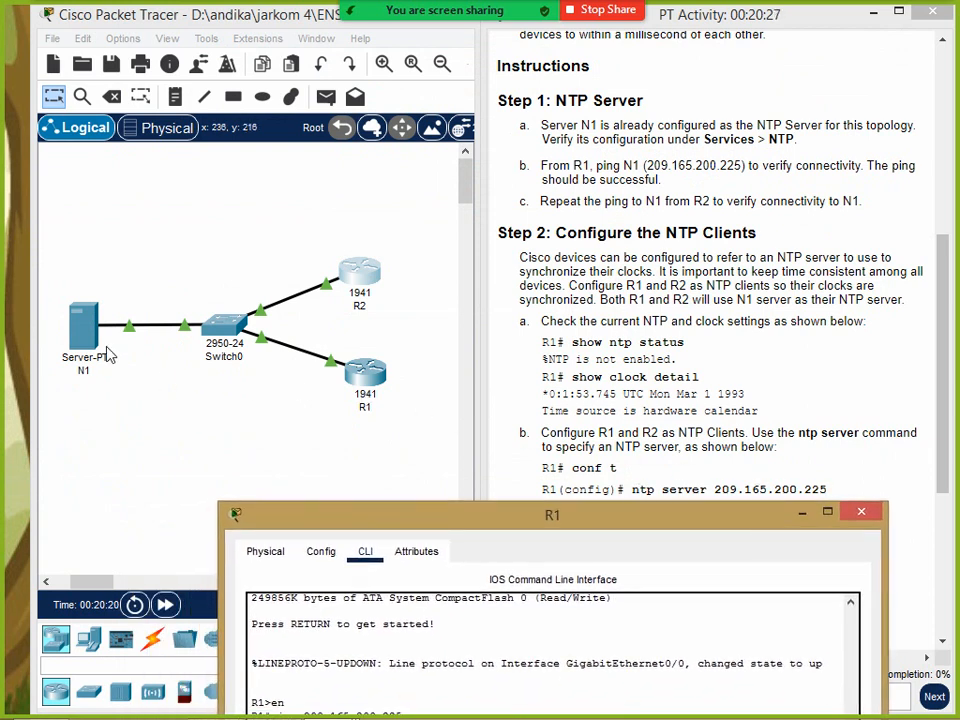
pyautogui.moveTo(744, 528); pyautogui.dragTo(760, 66)
# Enter global configuration mode on R1 with "conf t" and set 209.165.200.225 as its NTP server
pyautogui.click(491, 576)
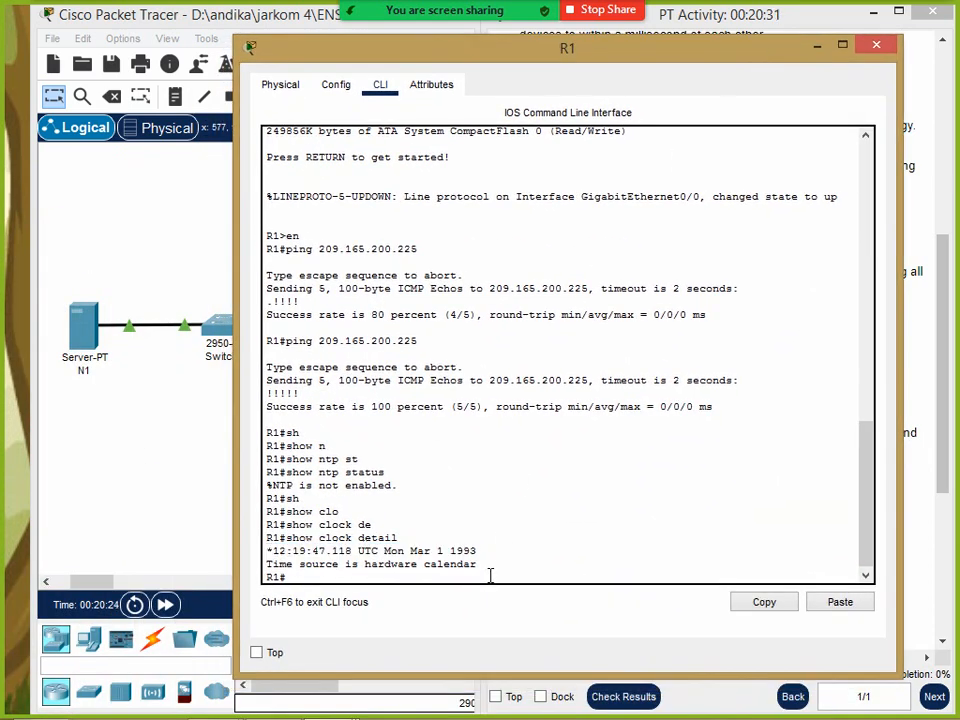
pyautogui.write('conf t')
pyautogui.press('Return')
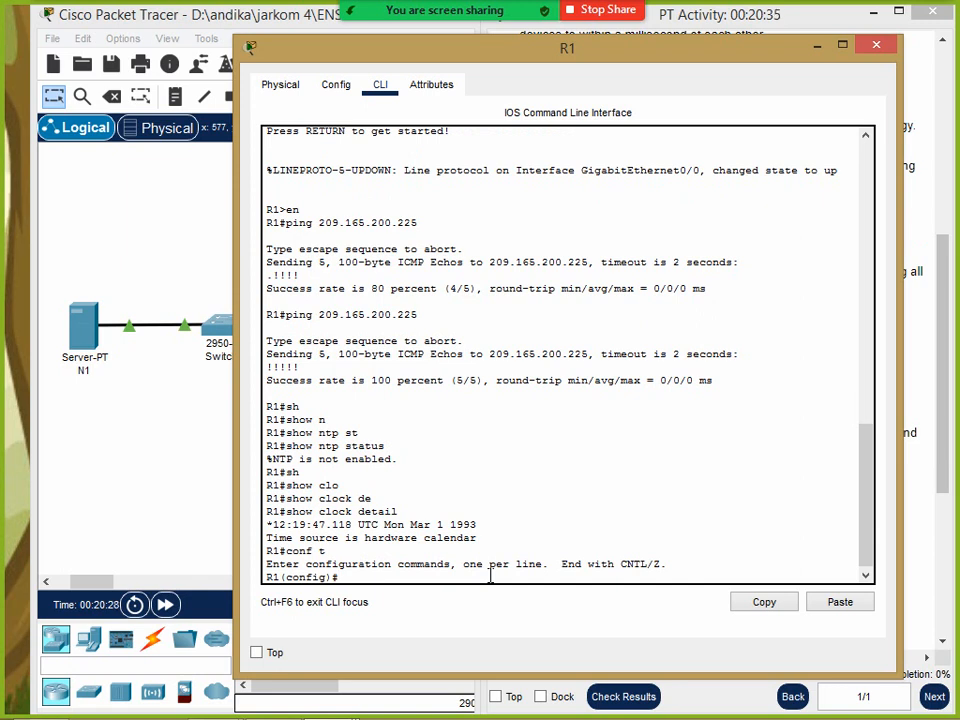
pyautogui.write('nt')
pyautogui.press('Tab')
pyautogui.write('se')
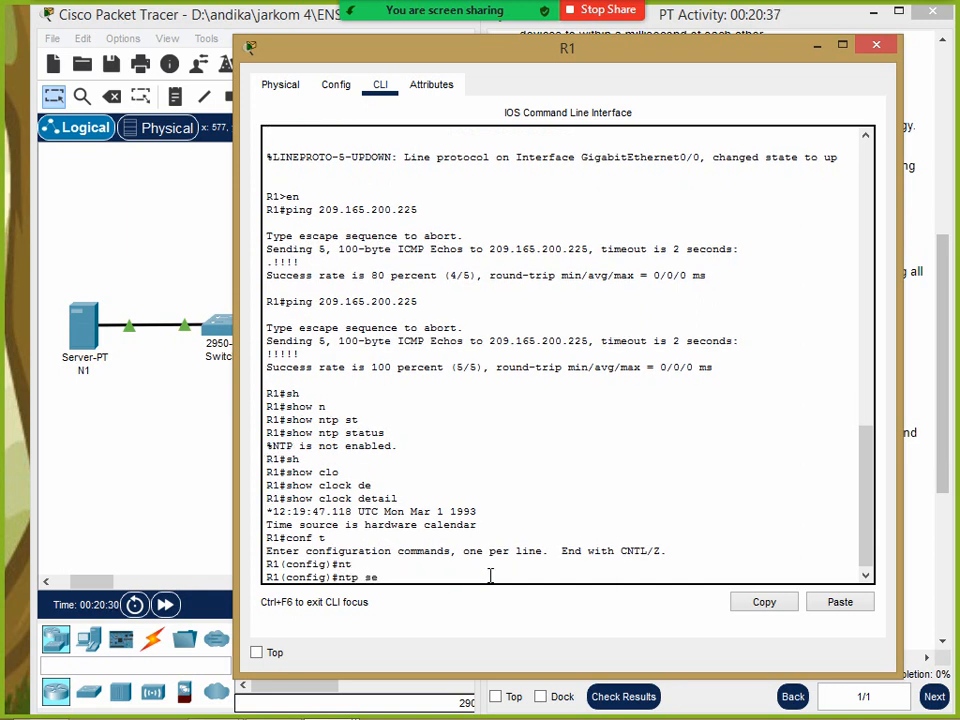
pyautogui.press('Tab')
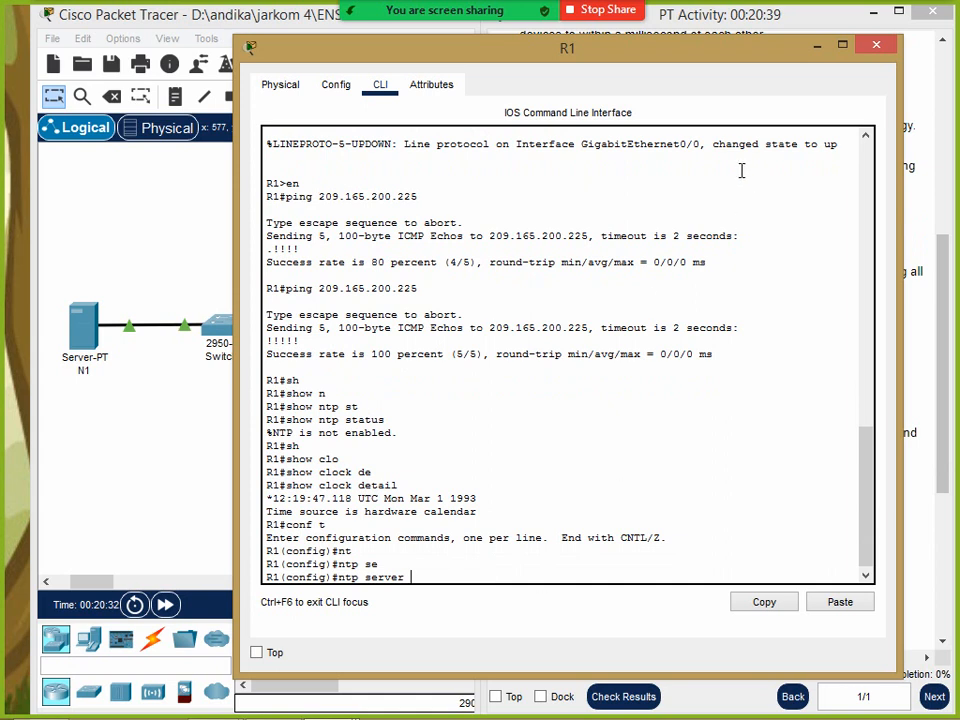
pyautogui.click(860, 605)
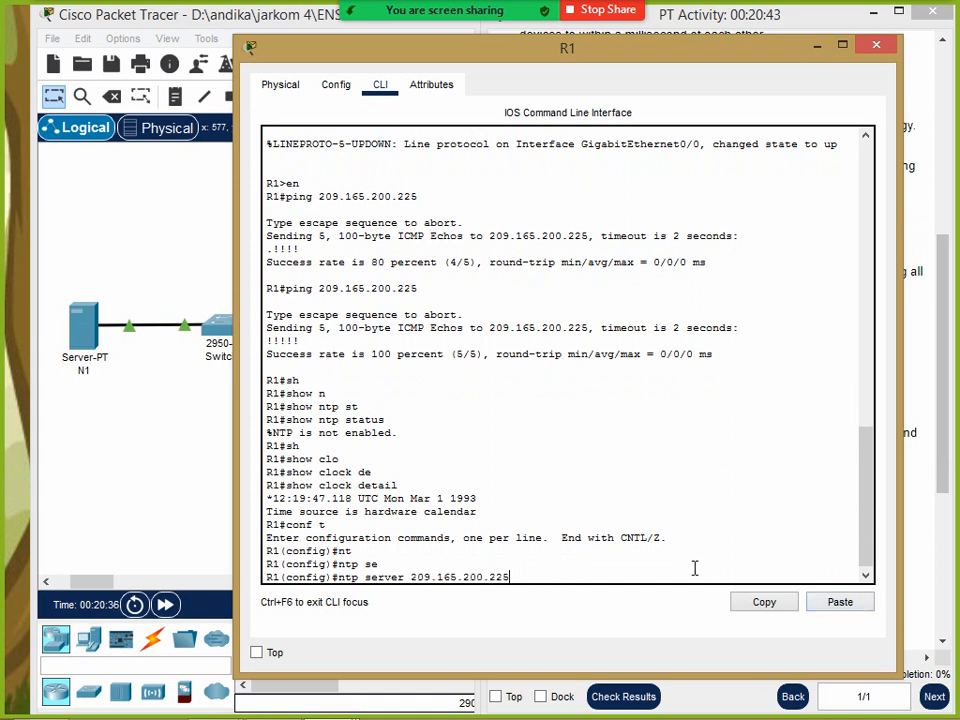
pyautogui.moveTo(773, 55); pyautogui.dragTo(706, 70)
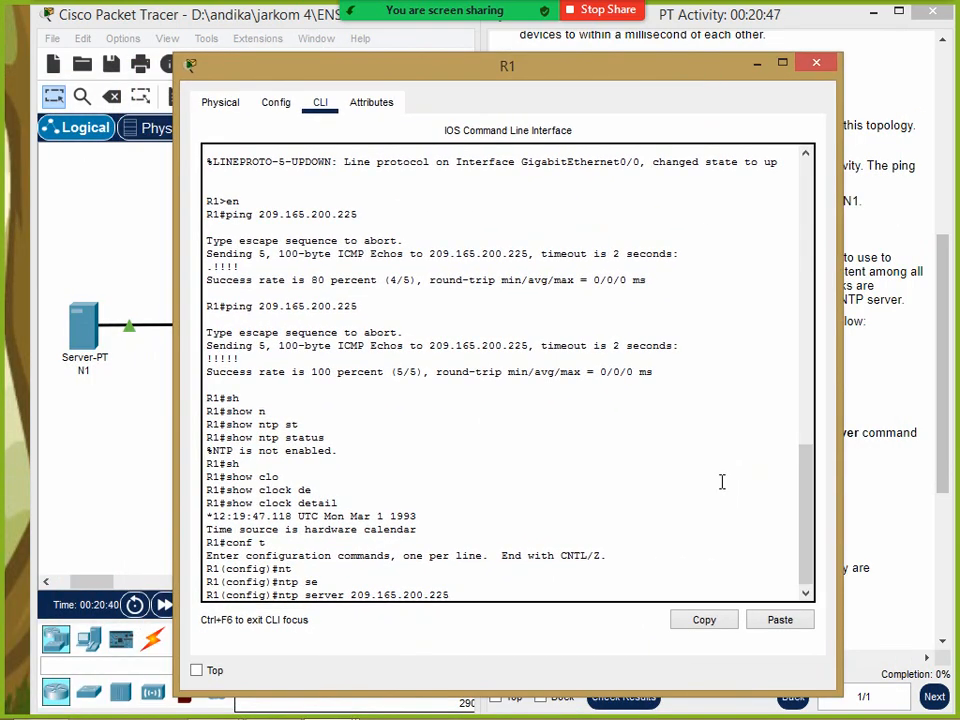
pyautogui.press('Return')
# Exit global configuration mode on R1 to return to privileged EXEC mode
pyautogui.moveTo(718, 73); pyautogui.dragTo(786, 51)
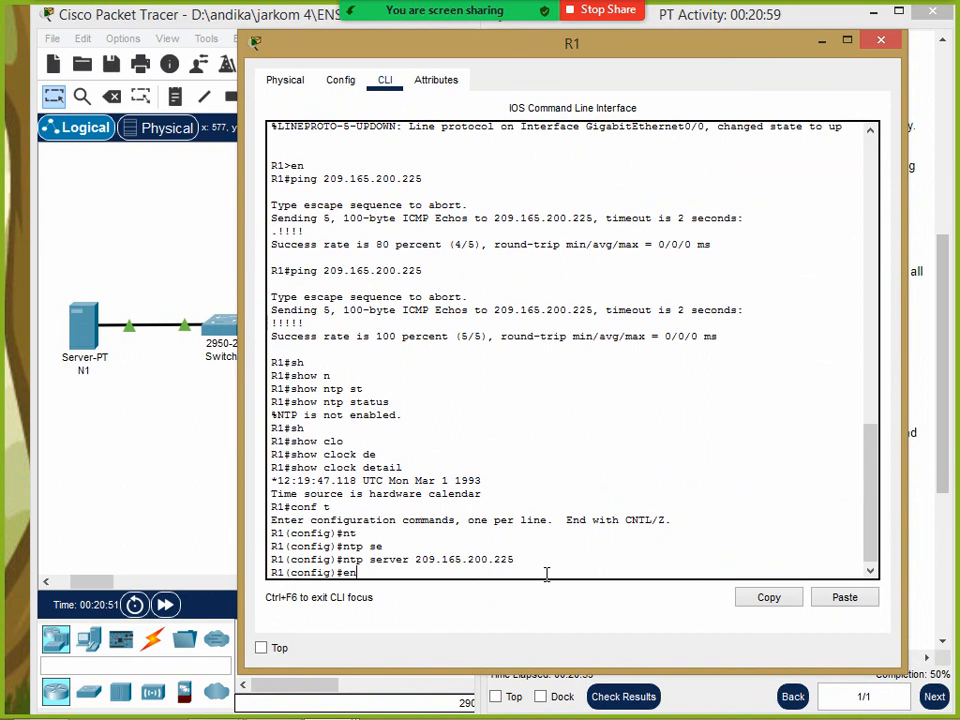
pyautogui.write('x')
pyautogui.press('Return')
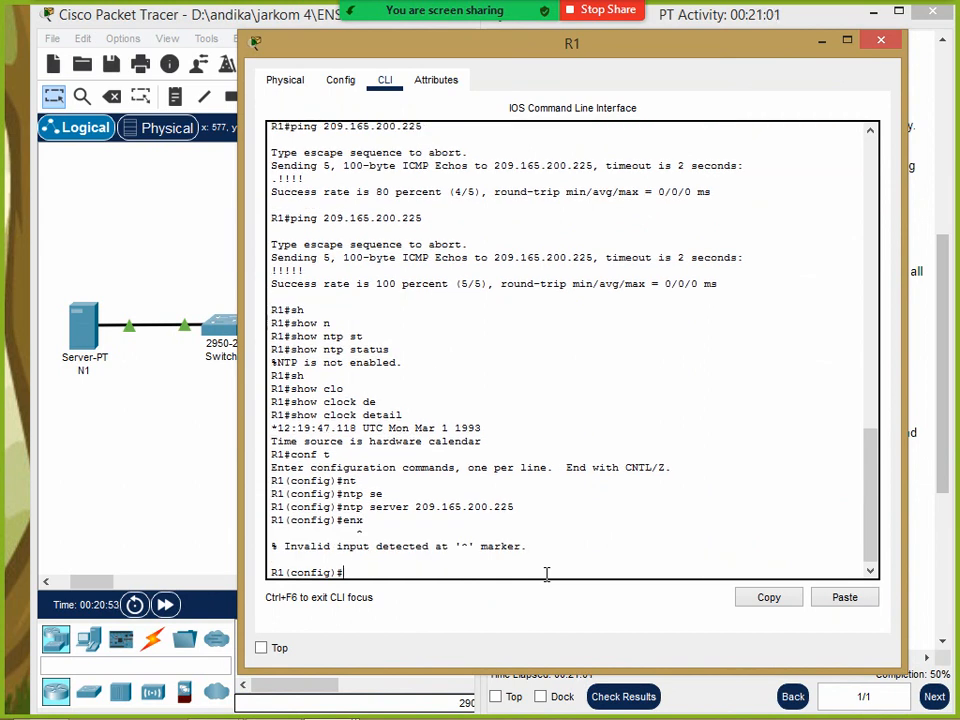
pyautogui.write('exit')
pyautogui.press('Return')
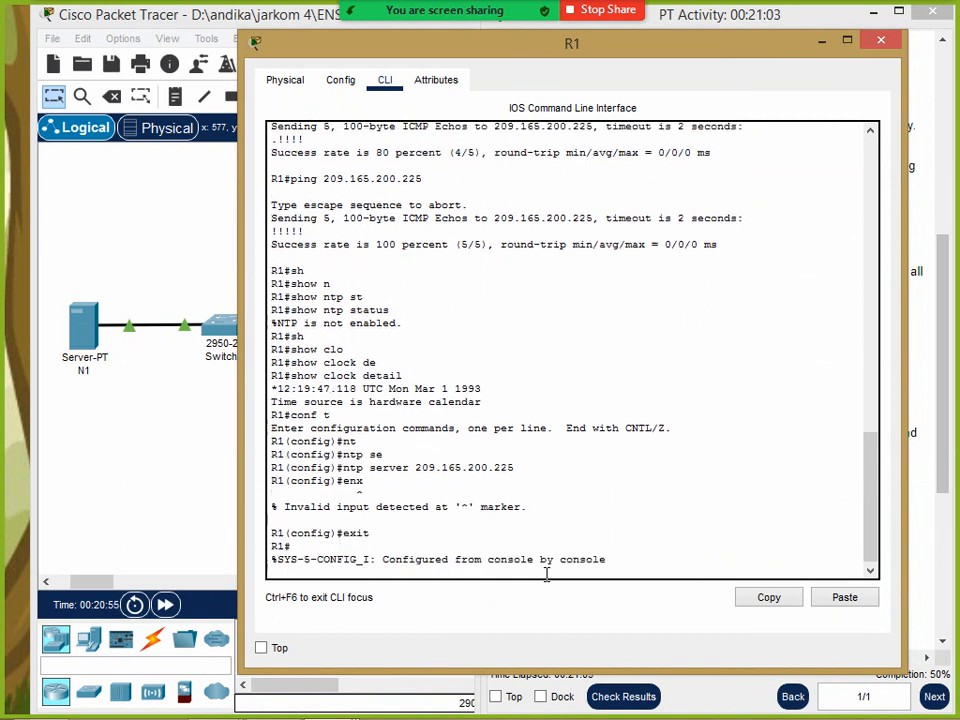
# Recheck R1's clock by rerunning "show clock detail" from the command history
pyautogui.press('Return')
pyautogui.write('c')
pyautogui.press('Up')
pyautogui.press('Up')
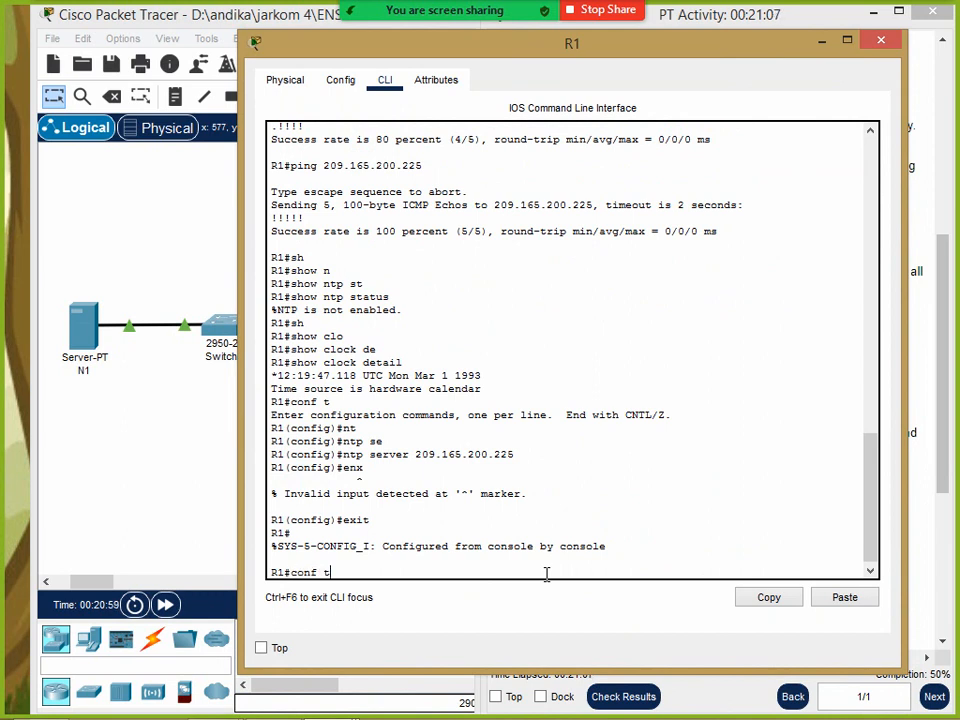
pyautogui.press('Return')
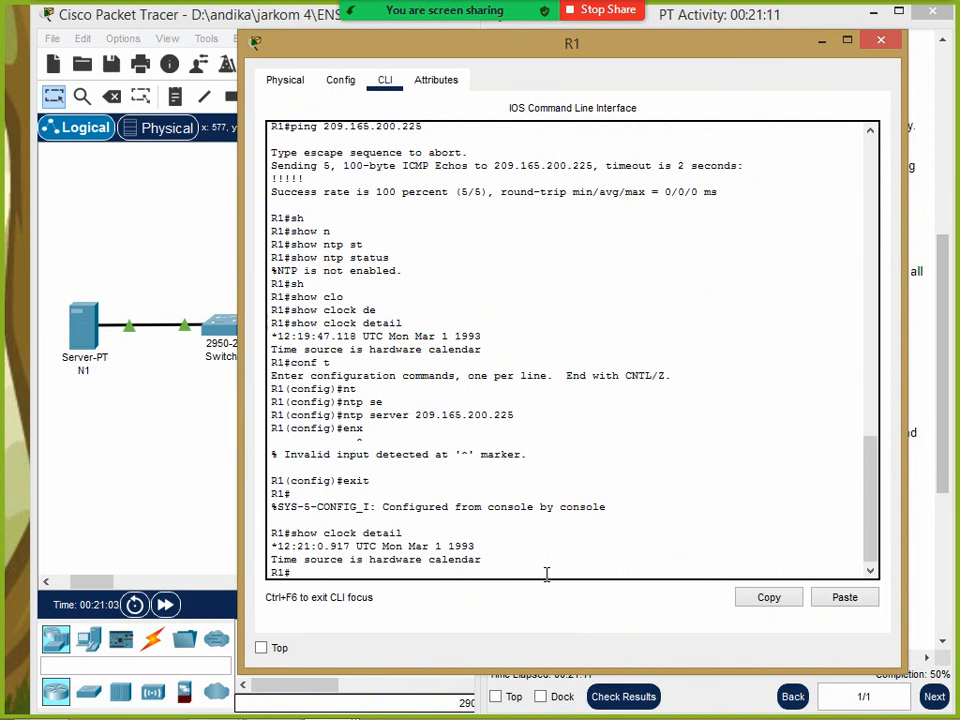
# Review the instruction to repeat the NTP configuration on R2 and close R1's window
pyautogui.click(822, 42)
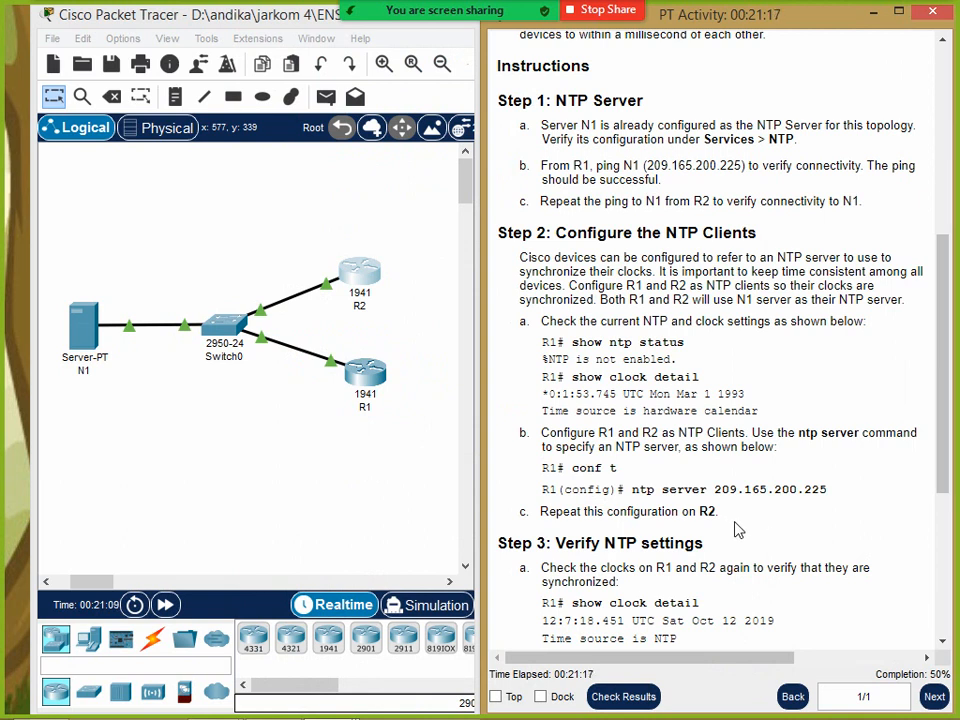
pyautogui.moveTo(724, 514); pyautogui.dragTo(702, 512)
pyautogui.scroll(-1, 702, 512)
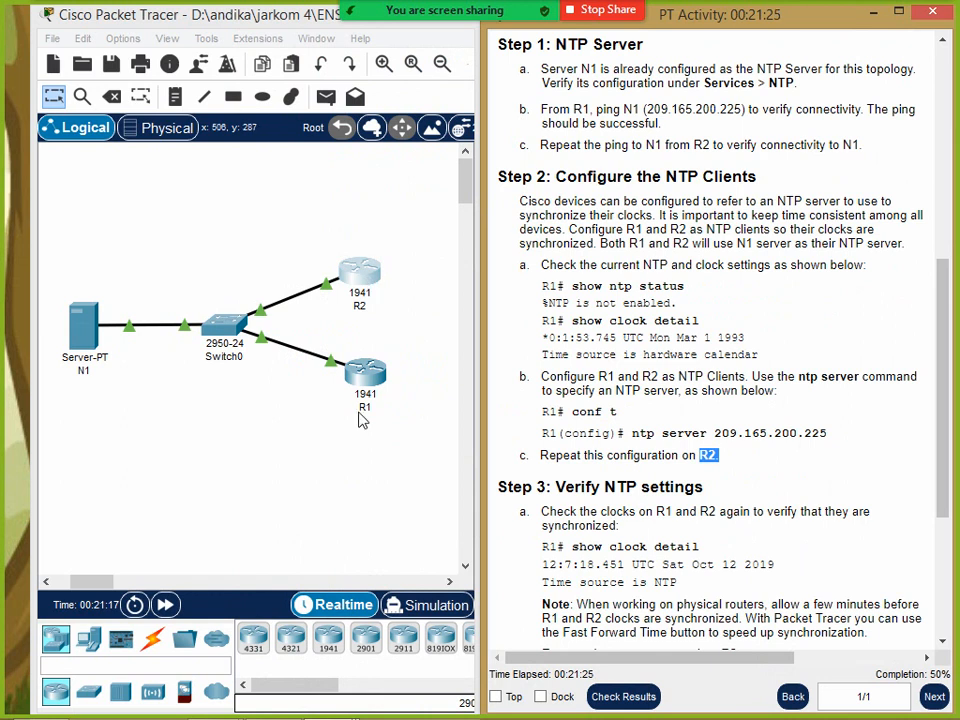
pyautogui.click(370, 370)
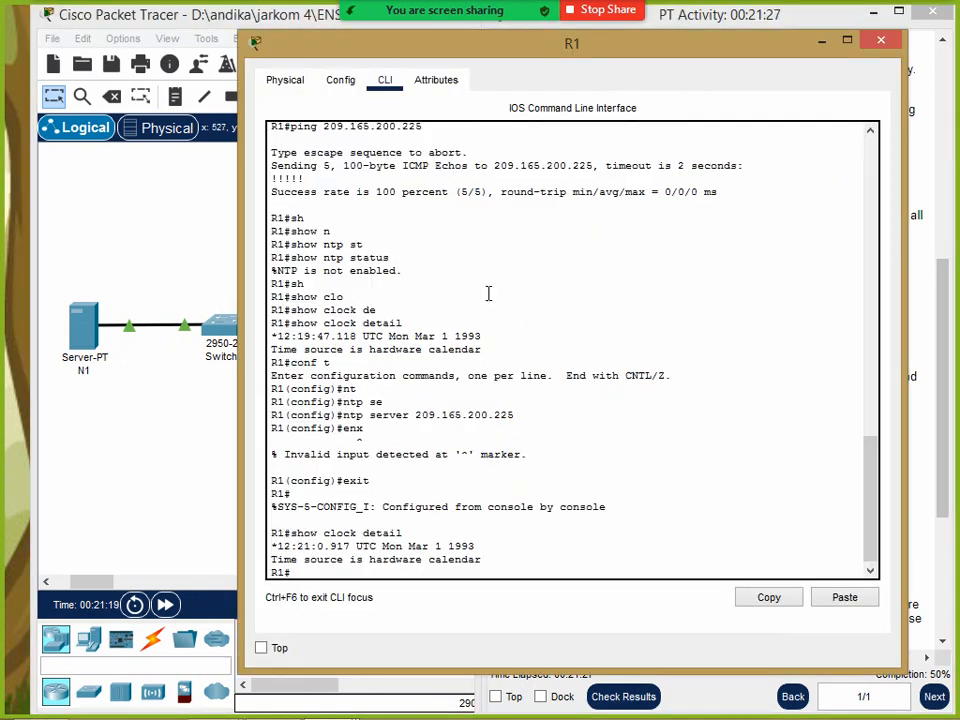
pyautogui.click(880, 40)
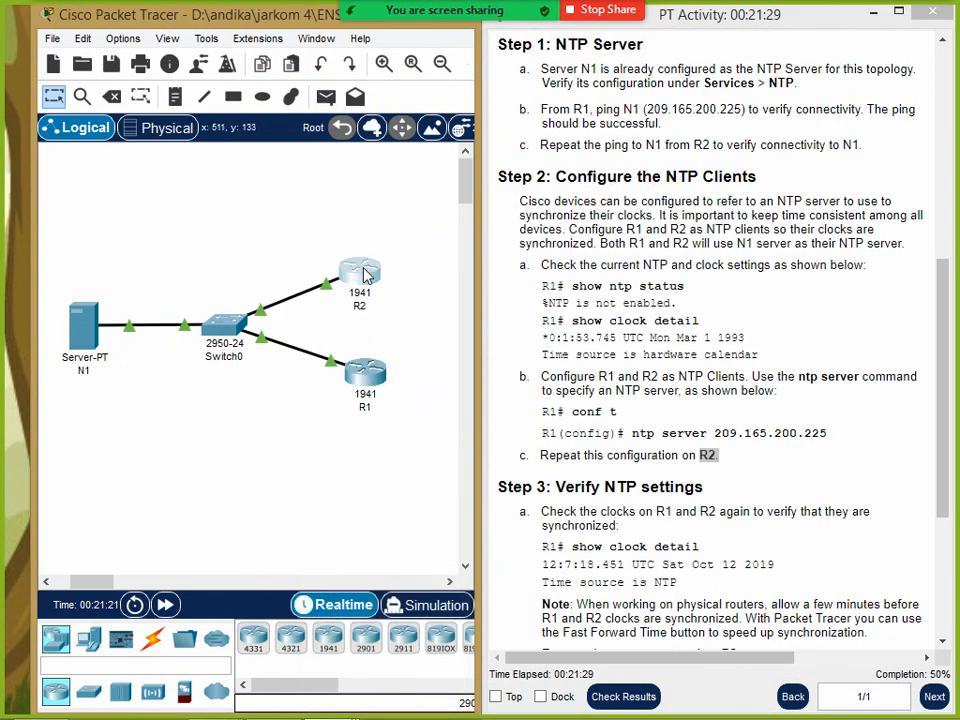
# Enter global configuration mode on R2 with "conf t" and set 209.165.200.225 as its NTP server
pyautogui.click(350, 278)
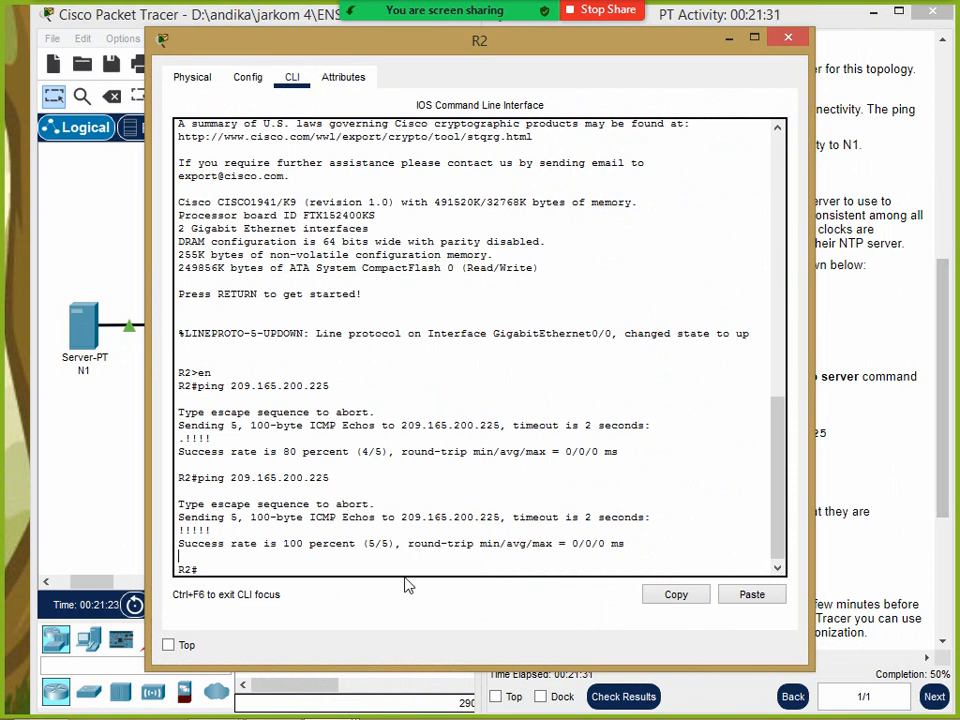
pyautogui.write('conf t')
pyautogui.press('Return')
pyautogui.write('nt')
pyautogui.press('Tab')
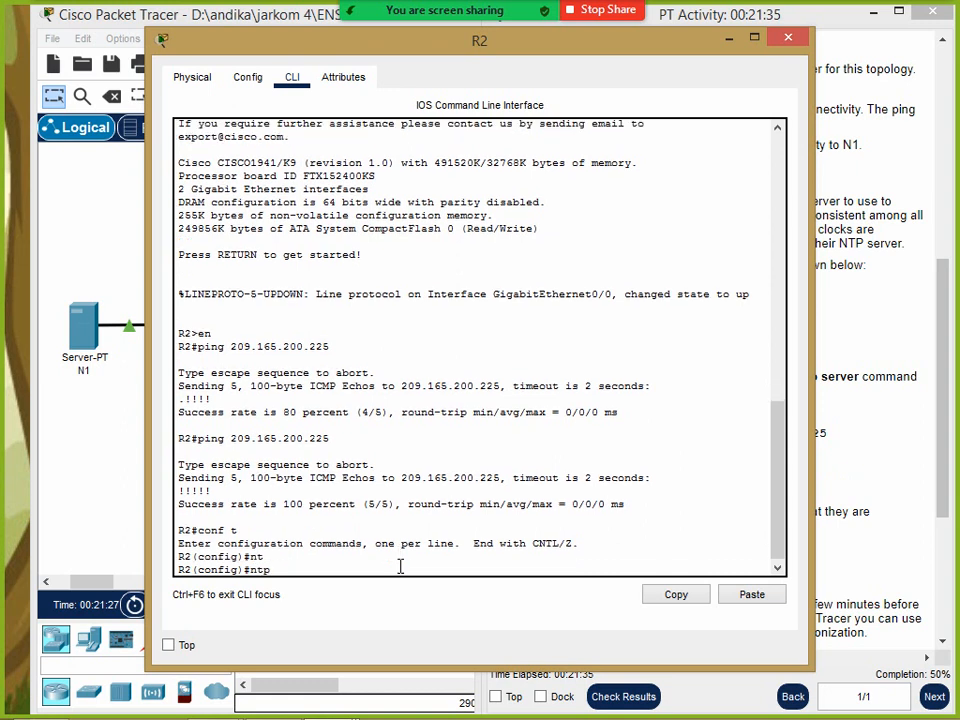
pyautogui.write('s')
pyautogui.press('Tab')
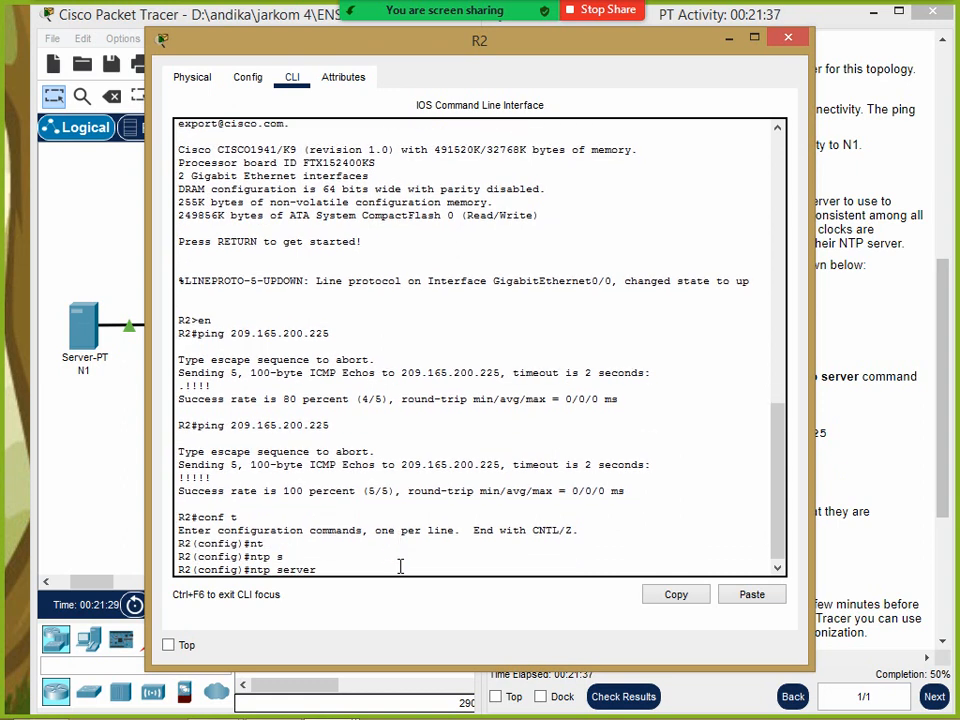
pyautogui.click(752, 595)
pyautogui.press('Return')
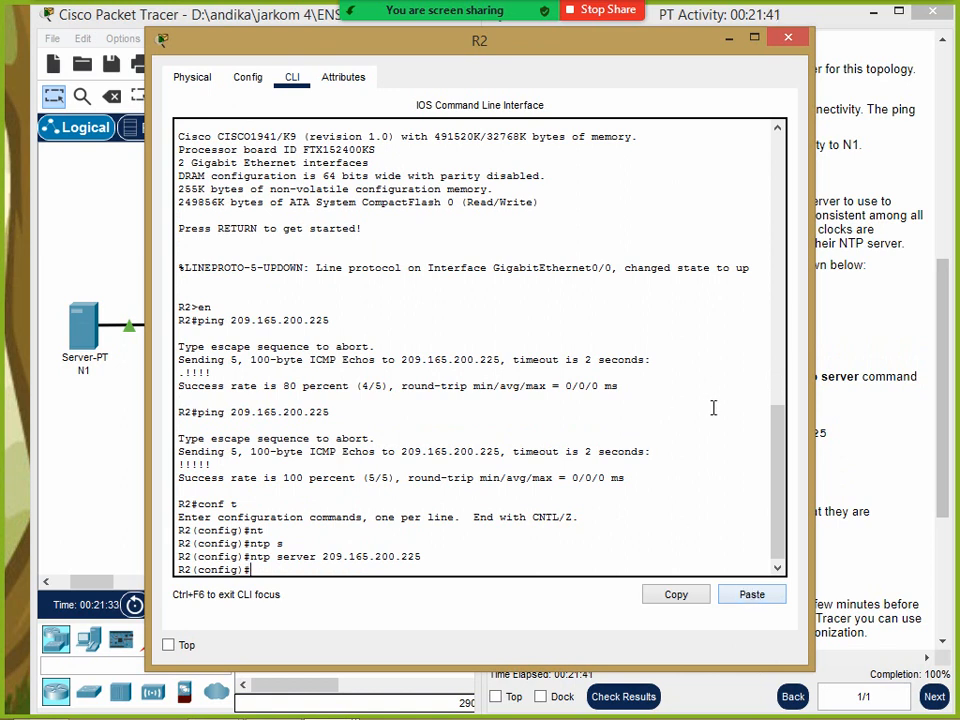
# Exit global configuration mode on R2 and leave an empty privileged EXEC prompt
pyautogui.moveTo(705, 55); pyautogui.dragTo(780, 100)
pyautogui.write('exit')
pyautogui.press('Return')
pyautogui.press('Return')
pyautogui.write('conf t')
pyautogui.press('Up')
pyautogui.press('Up')
pyautogui.press('Down')
pyautogui.press('Down')
pyautogui.press('Down')
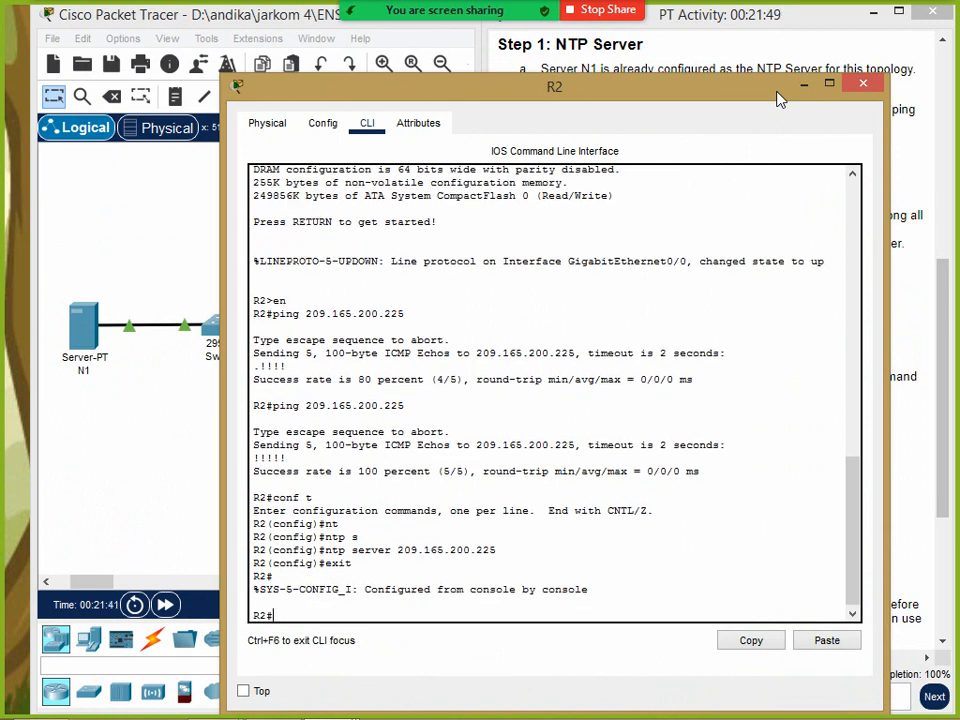
# Check R2's NTP state by running "show ntp status"
pyautogui.write('n')
pyautogui.press('BackSpace')
pyautogui.write('sh')
pyautogui.press('Tab')
pyautogui.write('n')
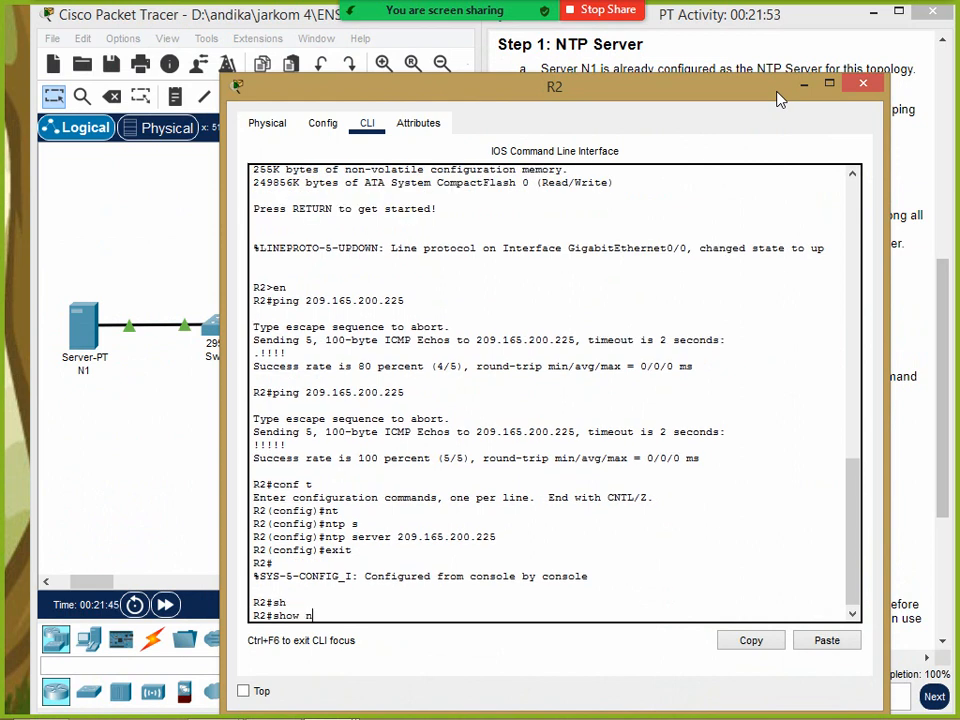
pyautogui.write('t')
pyautogui.press('Tab')
pyautogui.write('s')
pyautogui.press('Tab')
pyautogui.press('Return')
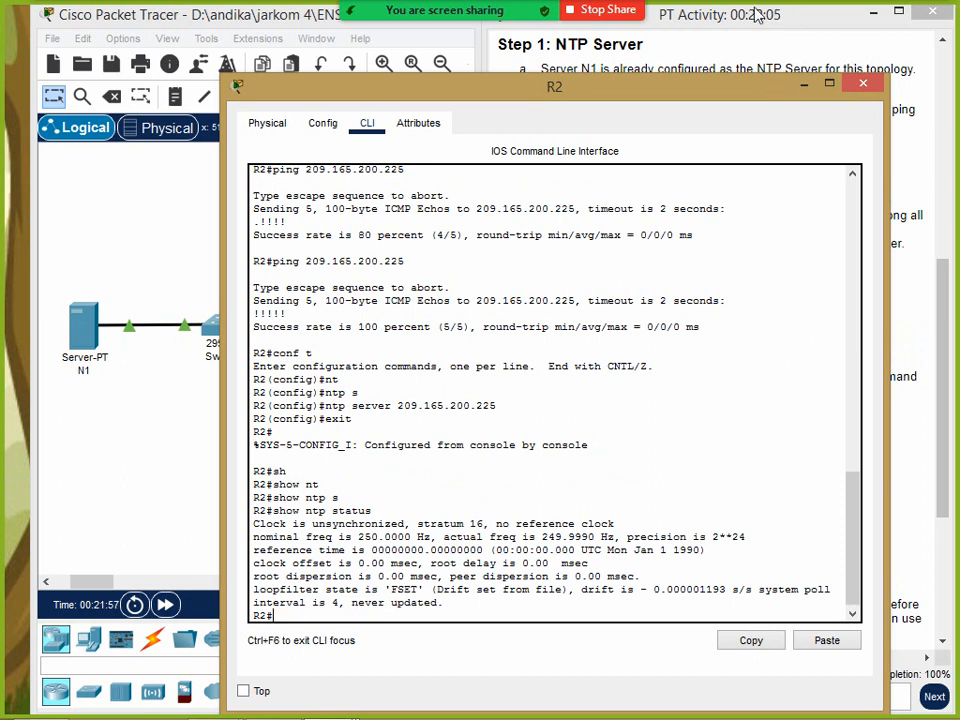
# Review the Step 3 verification instructions and run "show ntp status" on R1
pyautogui.moveTo(742, 96); pyautogui.dragTo(401, 125)
pyautogui.click(806, 462)
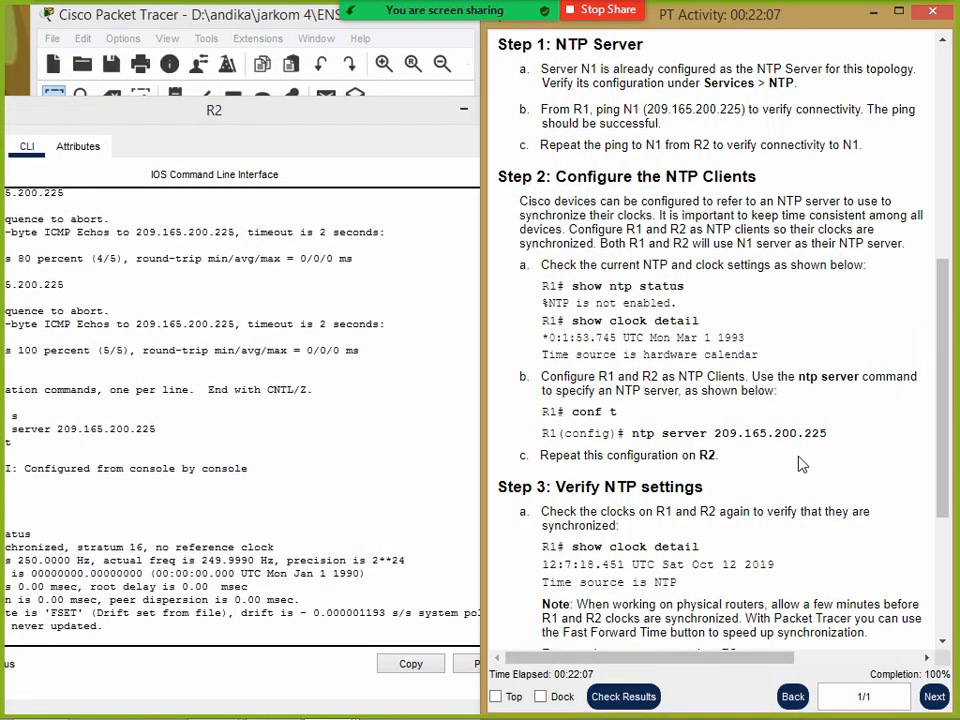
pyautogui.scroll(-5, 806, 459)
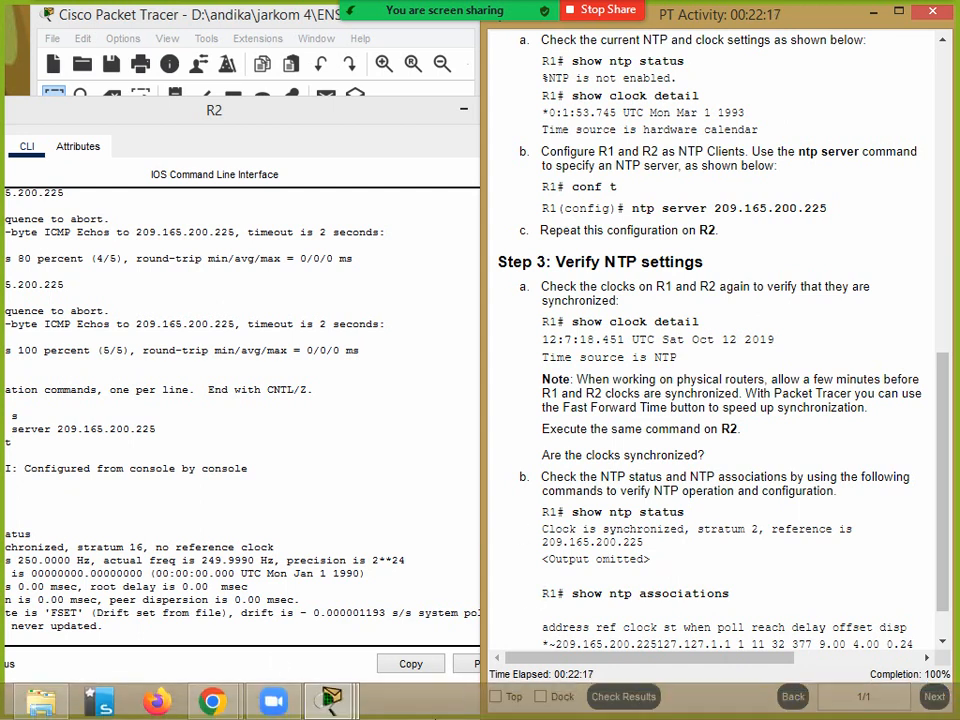
pyautogui.scroll(-1, 729, 514)
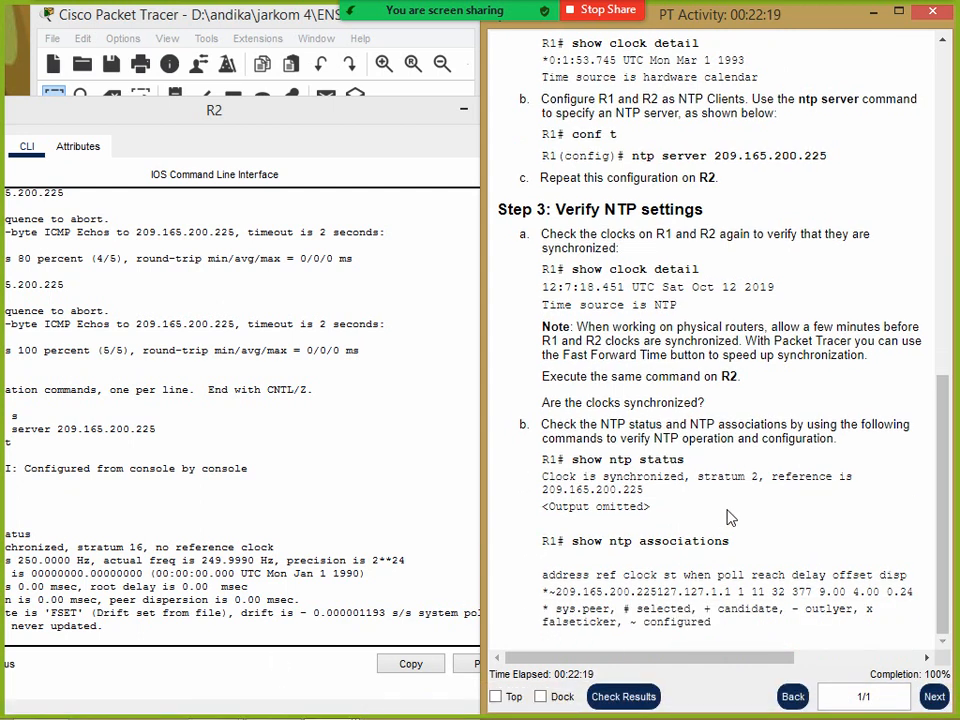
pyautogui.scroll(1, 729, 517)
pyautogui.moveTo(330, 700)
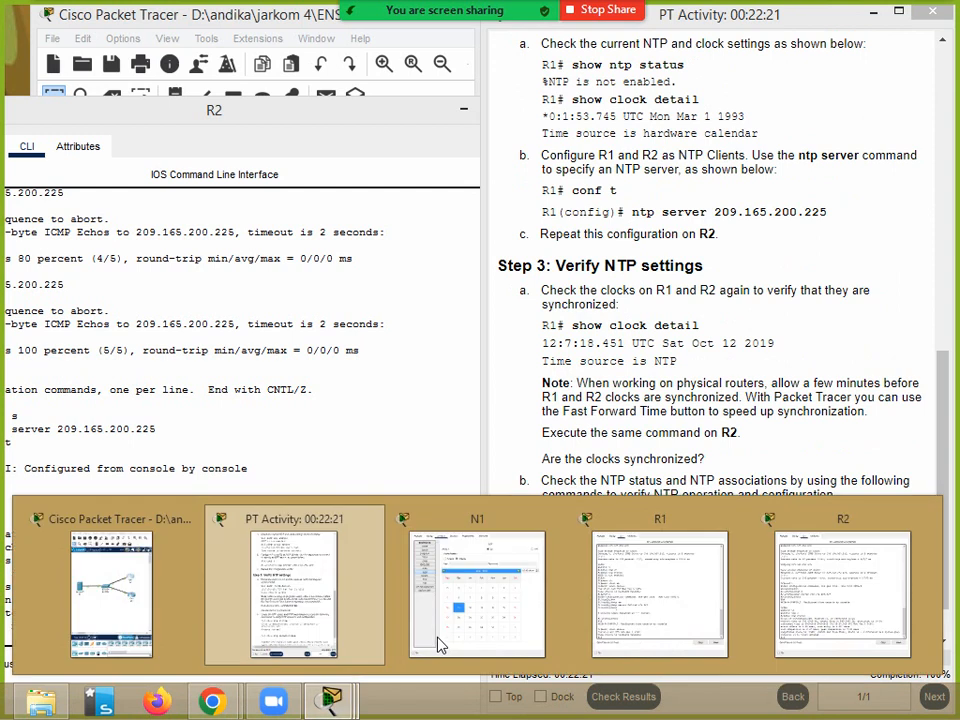
pyautogui.click(700, 610)
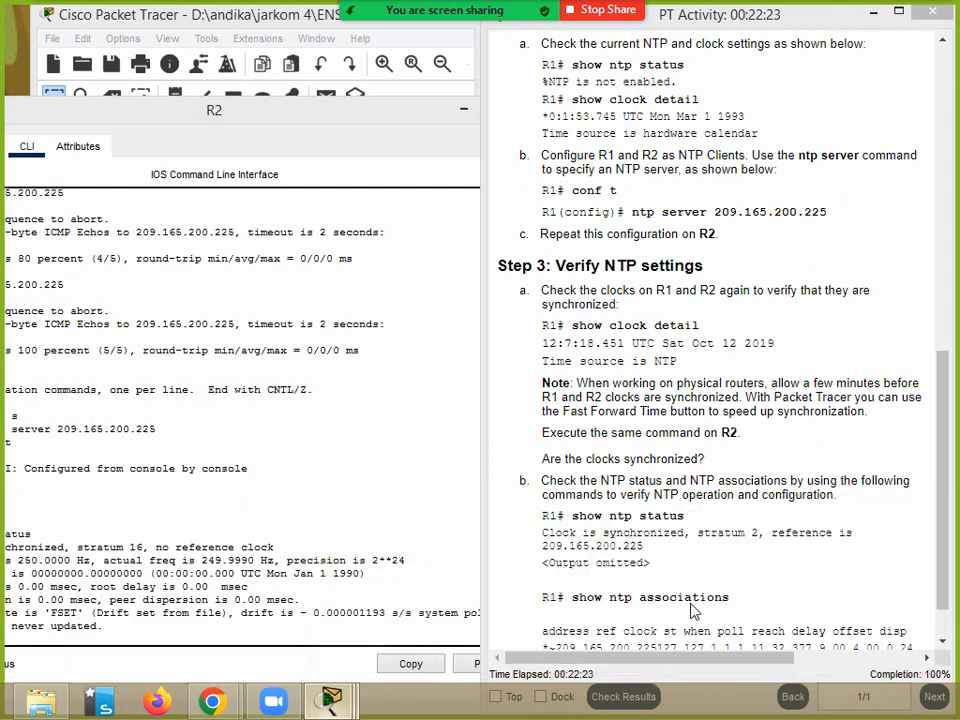
pyautogui.press('Up')
pyautogui.press('Up')
pyautogui.press('Return')
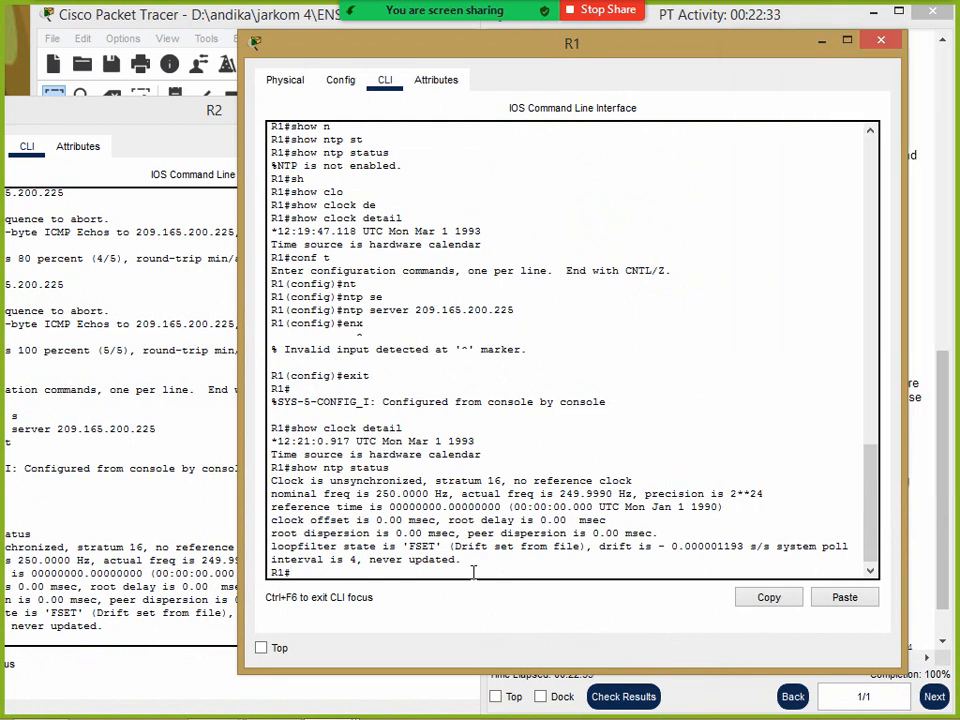
# Bring R2's console back into view beside R1's and rerun "show ntp status" on R2 twice
pyautogui.moveTo(746, 45); pyautogui.dragTo(799, 42)
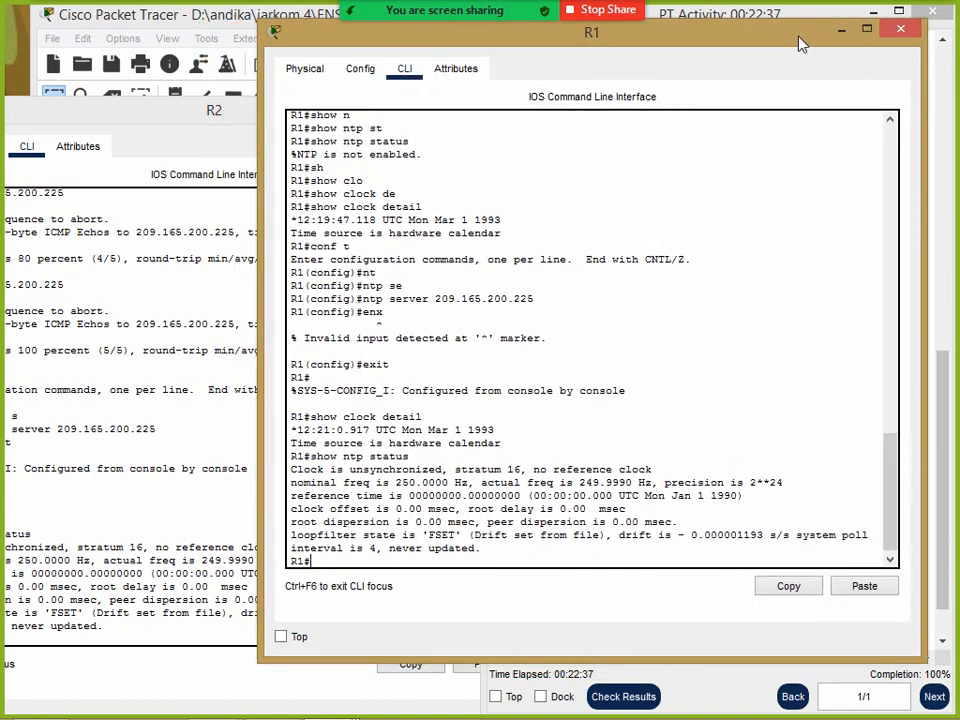
pyautogui.moveTo(234, 104); pyautogui.dragTo(443, 57)
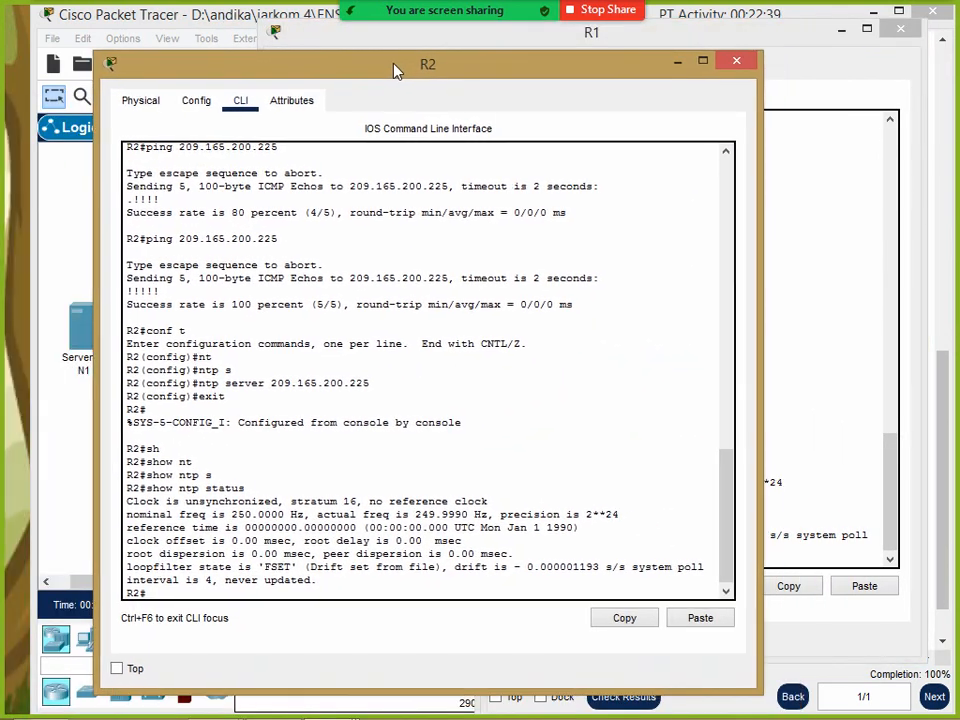
pyautogui.press('Up')
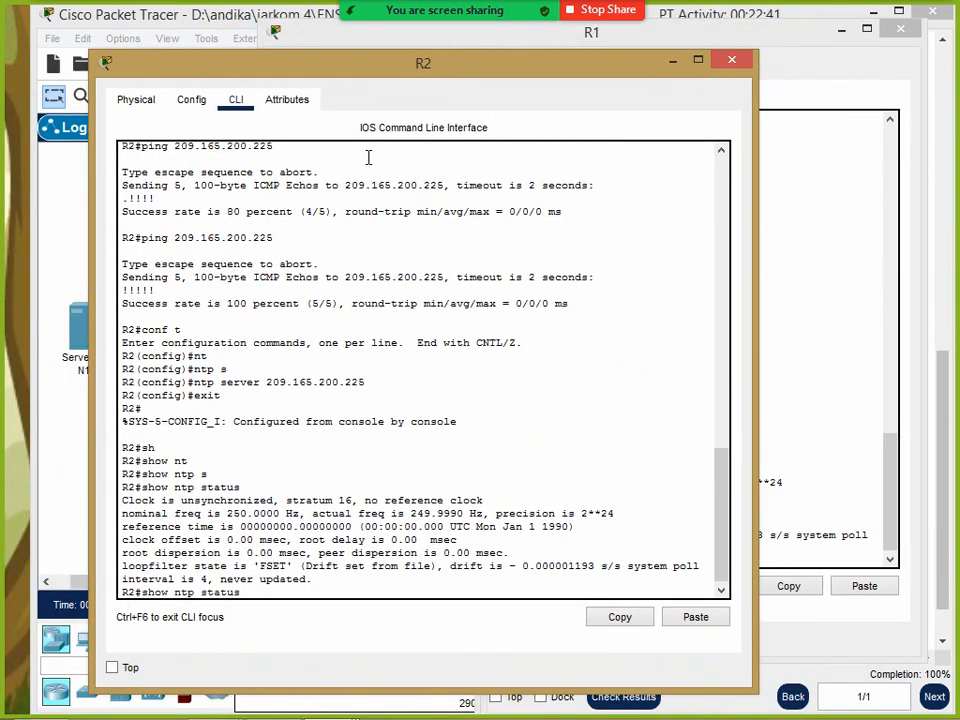
pyautogui.press('Return')
pyautogui.press('Up')
pyautogui.press('Return')
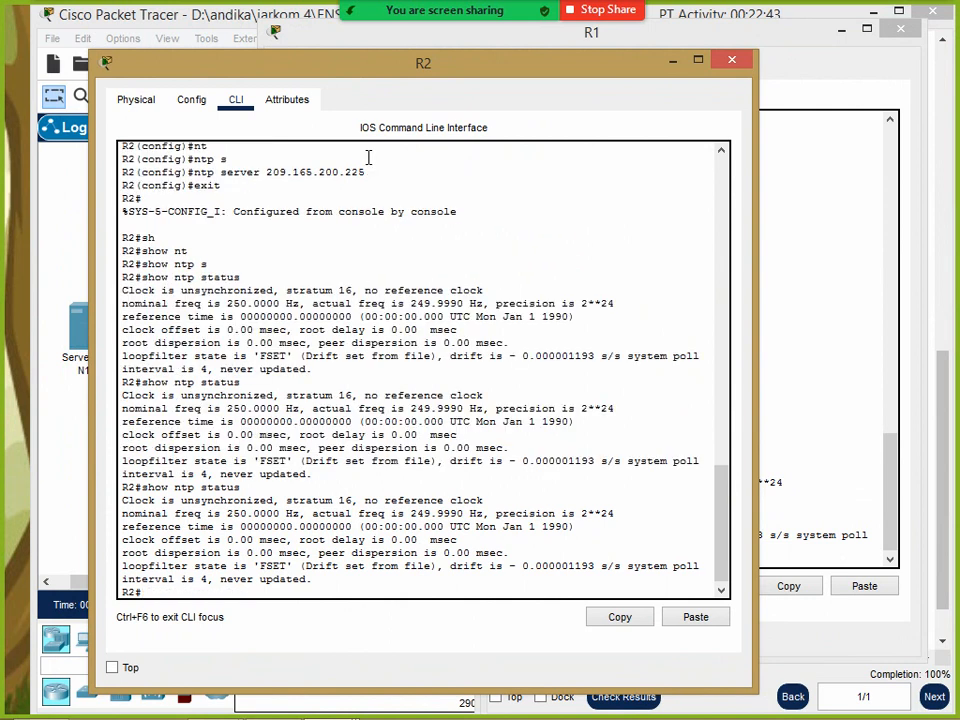
# Restart the NTP service on server N1 by switching it off and on again, and minimize N1's window
pyautogui.click(62, 185)
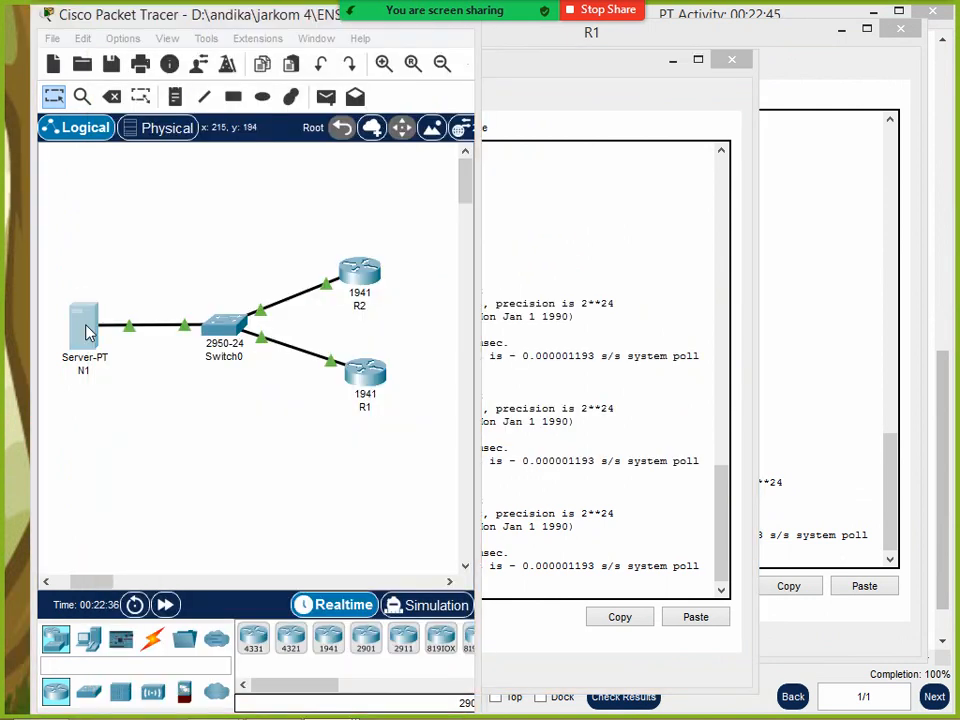
pyautogui.click(84, 325)
pyautogui.click(842, 184)
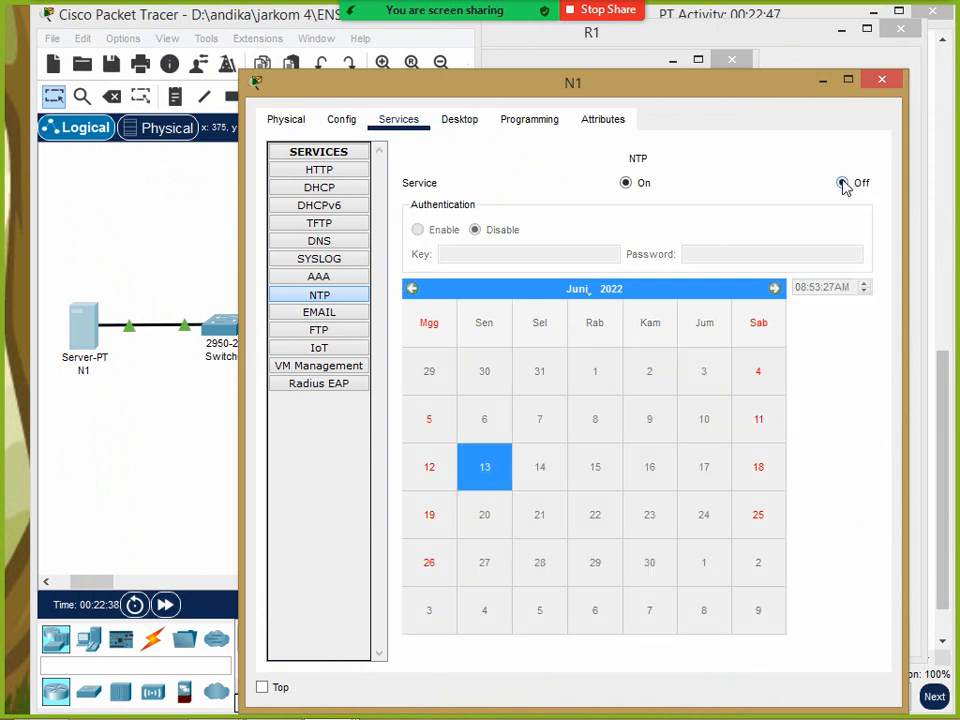
pyautogui.click(635, 189)
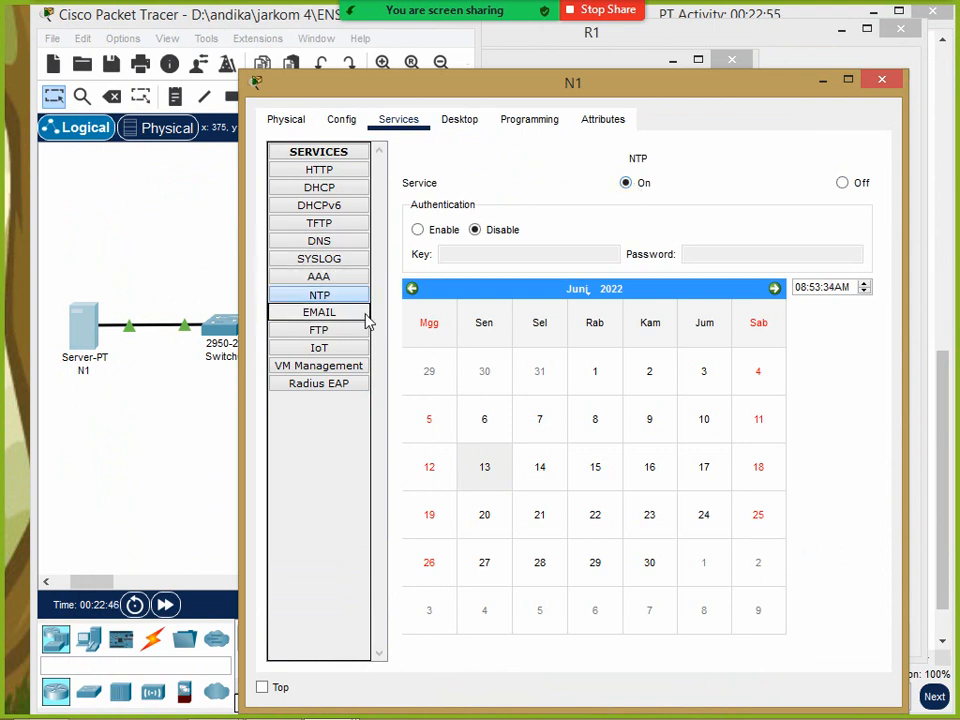
pyautogui.click(822, 79)
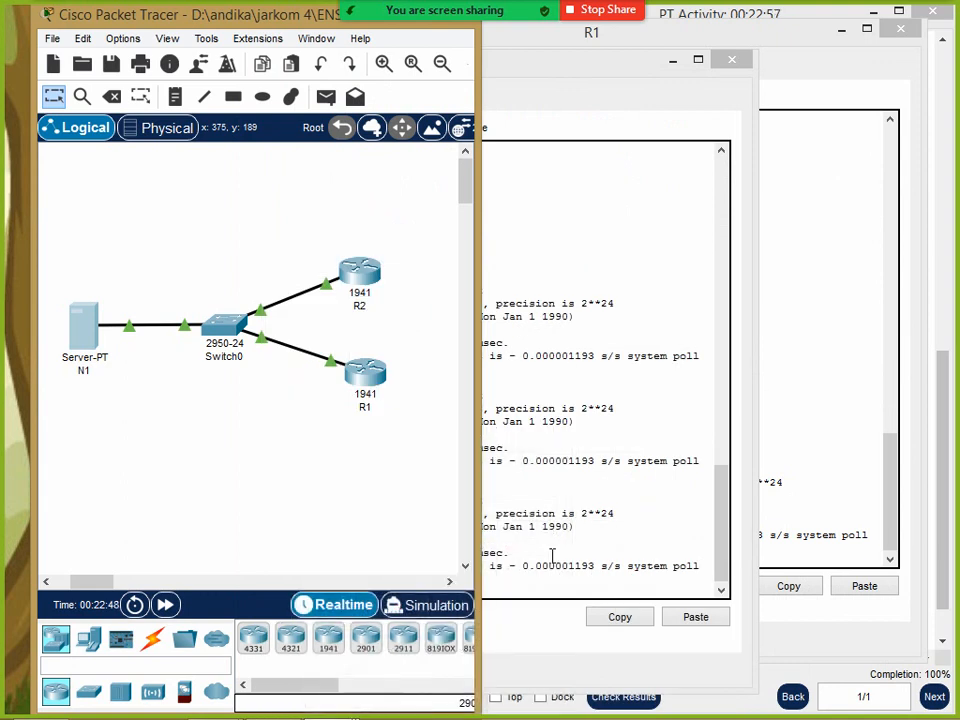
# Recheck R2's NTP synchronization by repeating "show ntp status"
pyautogui.click(592, 576)
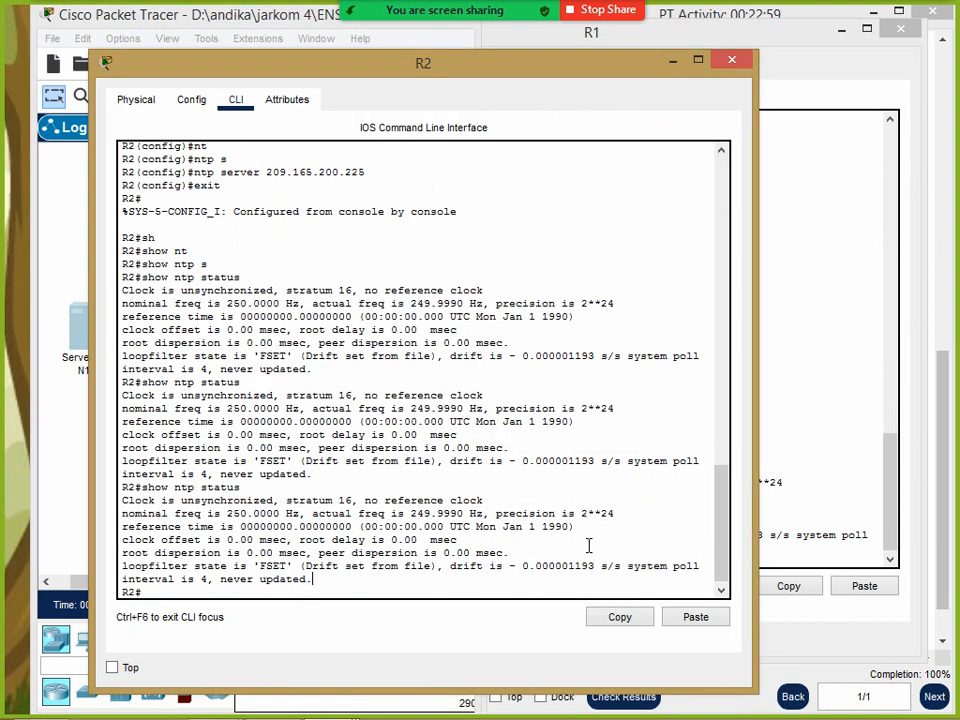
pyautogui.press('Up')
pyautogui.press('Return')
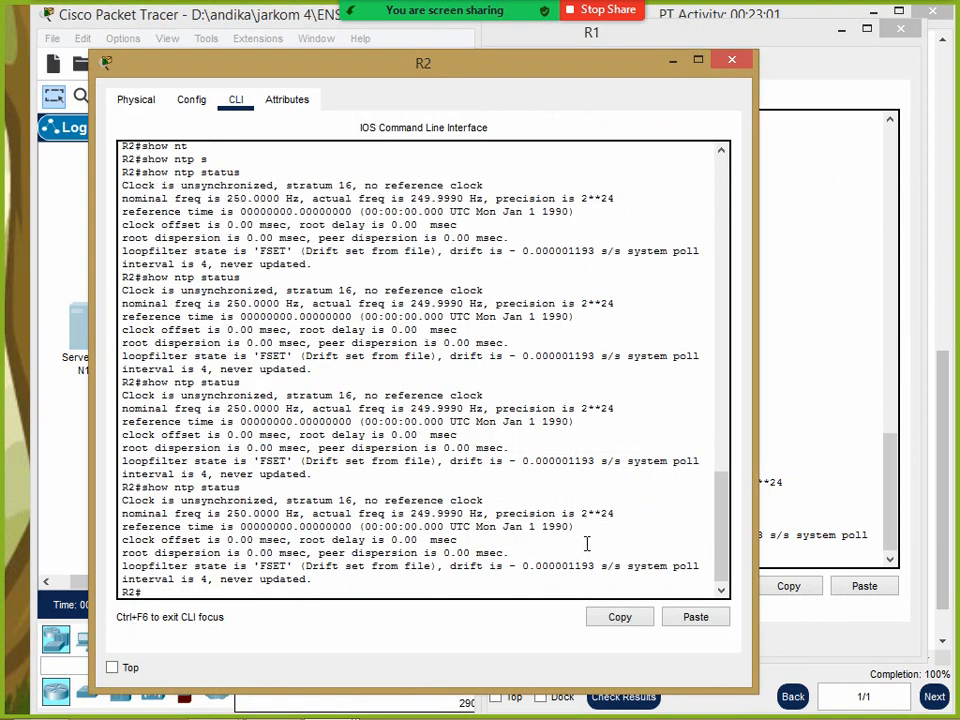
pyautogui.moveTo(486, 71); pyautogui.dragTo(583, 51)
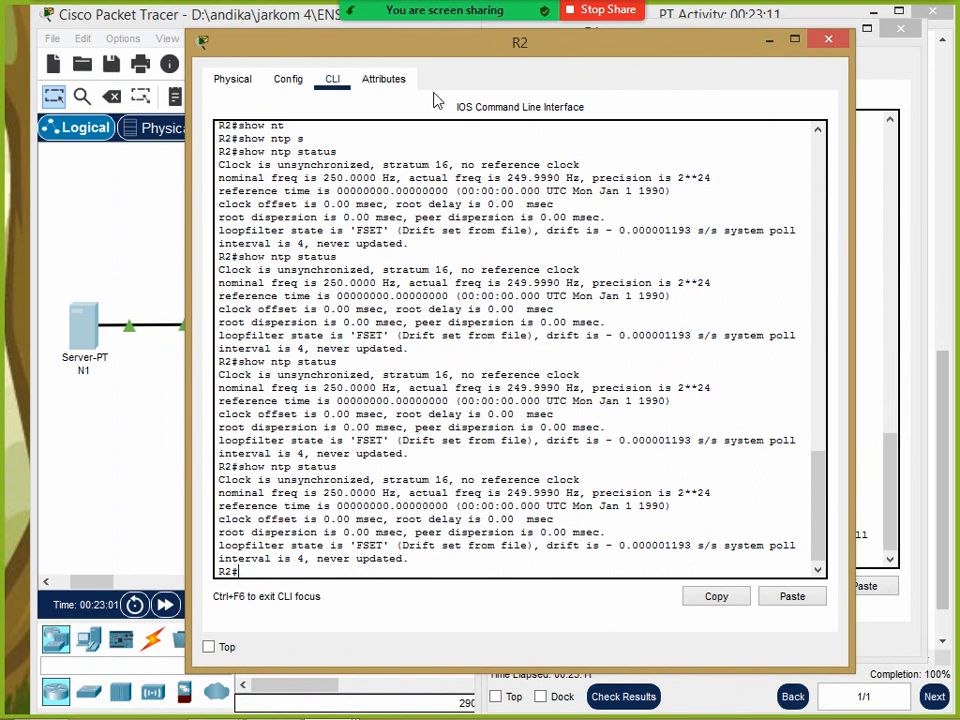
# Set the NTP date on server N1 to 23 June 2022
pyautogui.moveTo(521, 57)
pyautogui.click(72, 247)
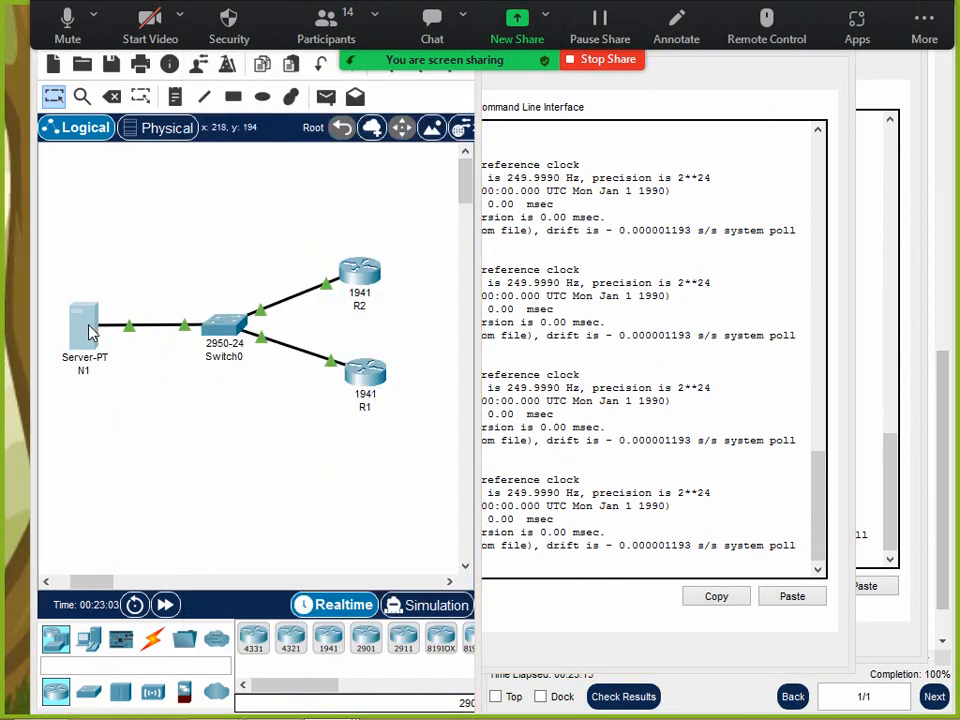
pyautogui.click(83, 325)
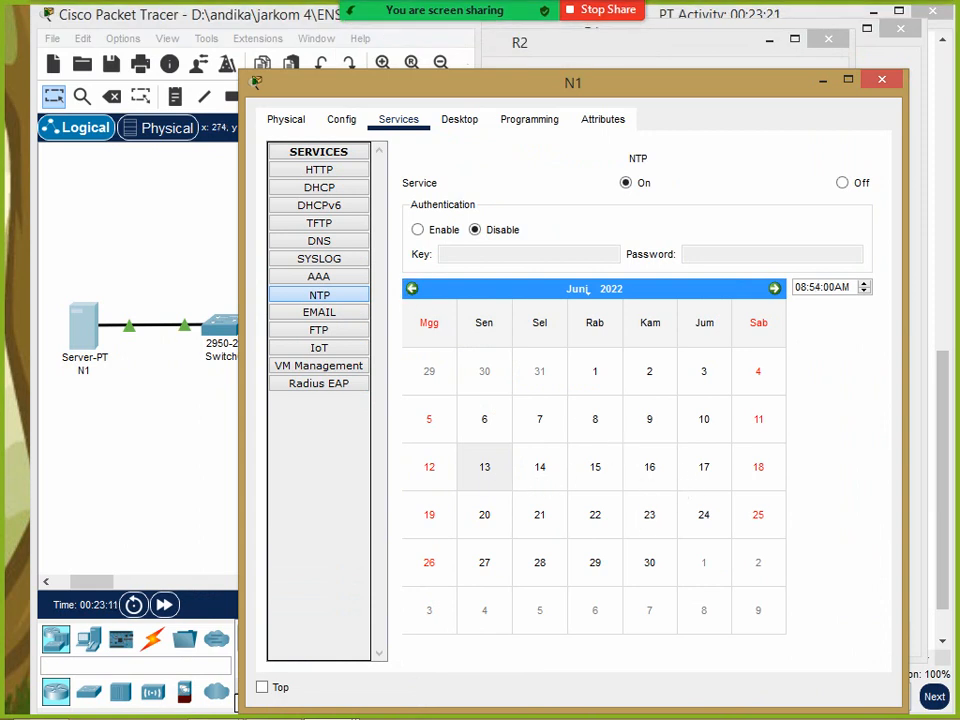
pyautogui.click(658, 516)
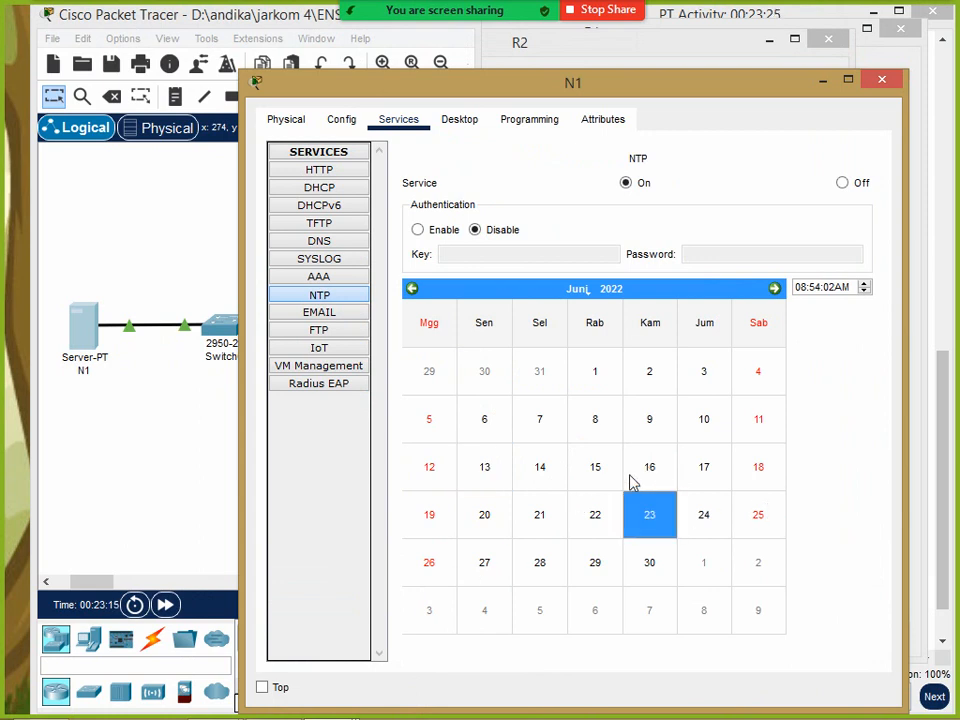
pyautogui.click(596, 516)
pyautogui.click(655, 517)
pyautogui.click(834, 288)
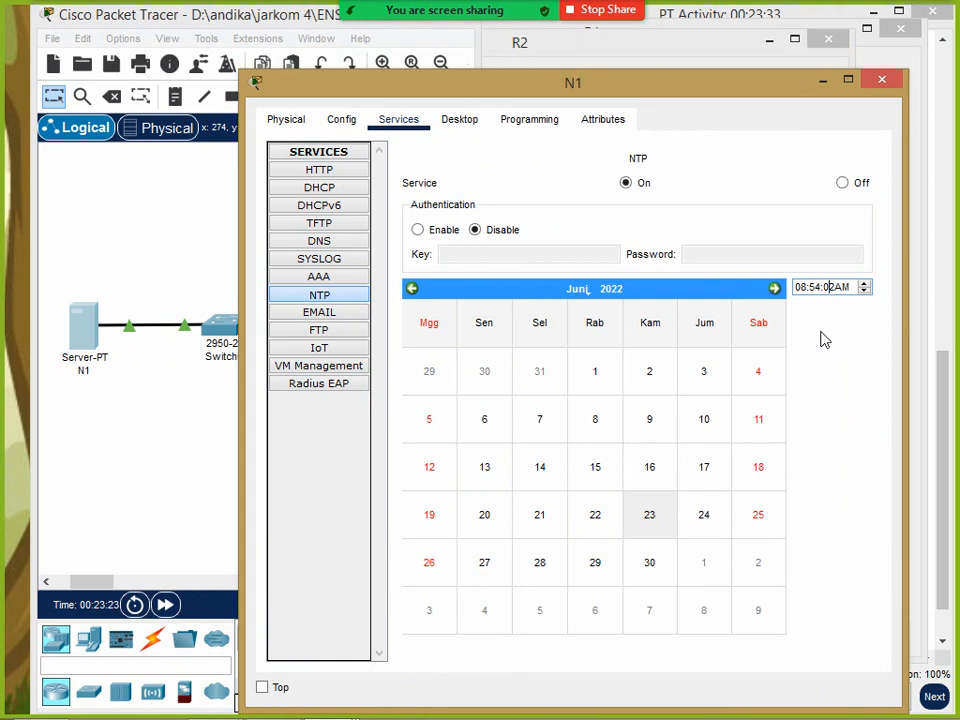
# Turn N1's NTP service off and back on with the new date, and minimize N1's window
pyautogui.click(850, 183)
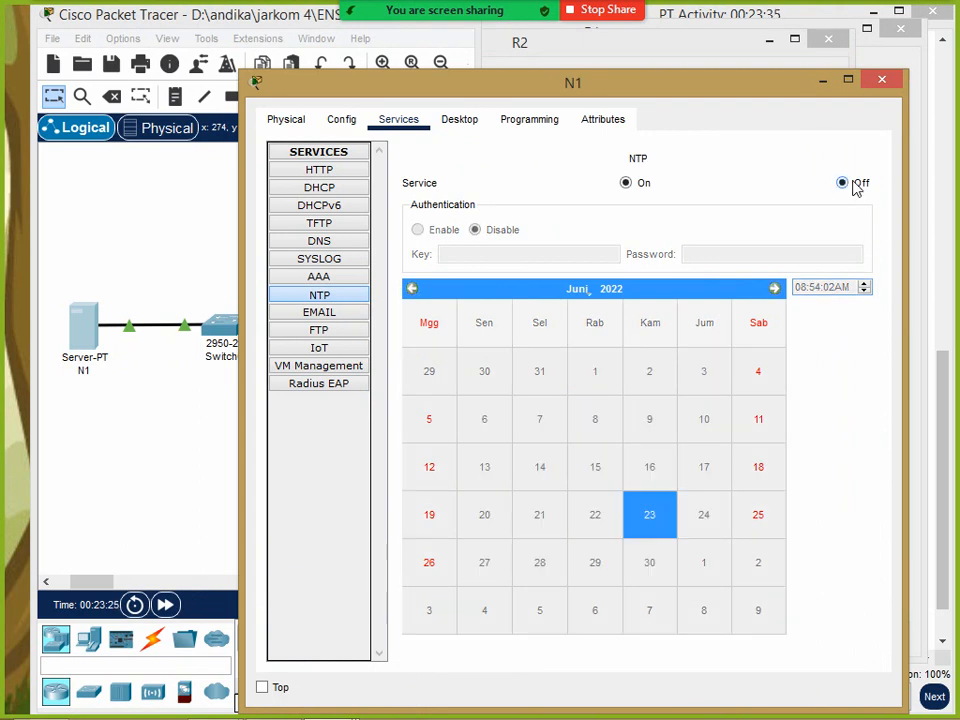
pyautogui.click(628, 183)
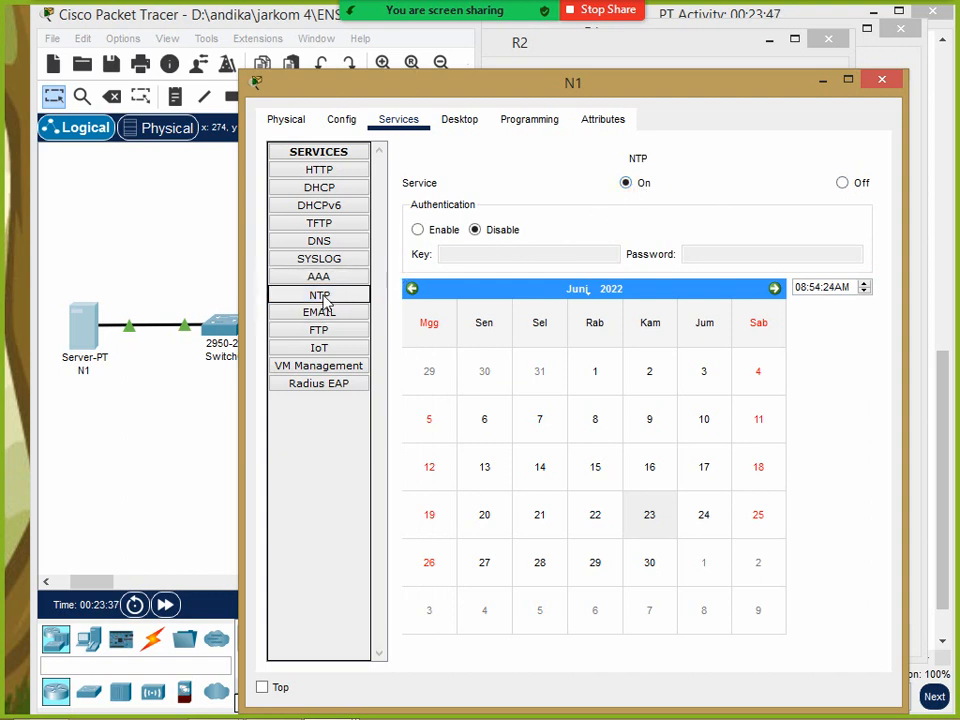
pyautogui.click(822, 86)
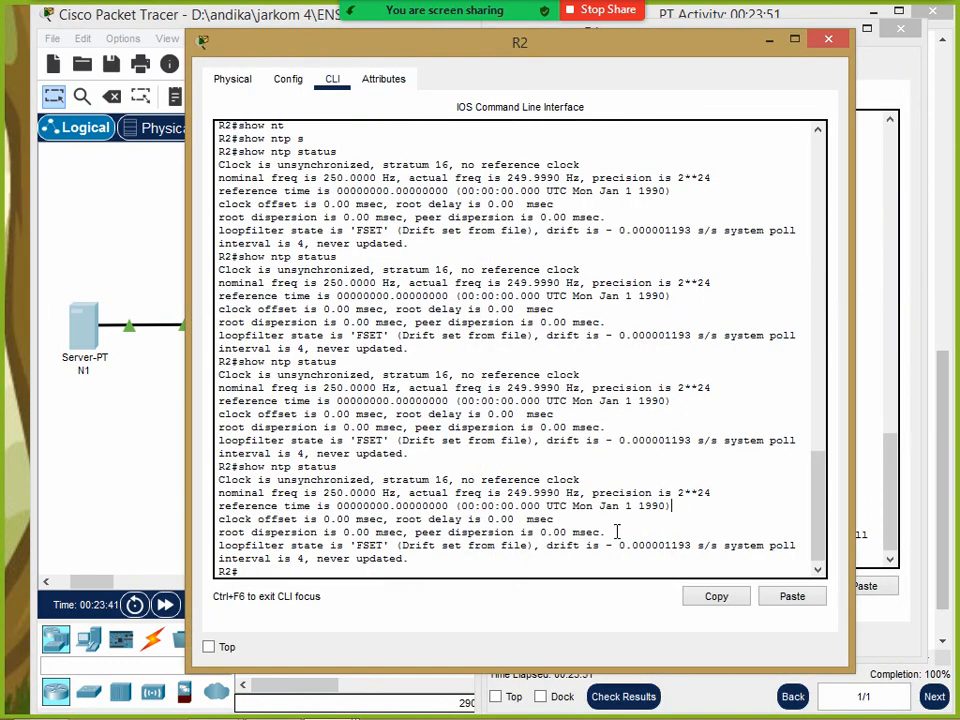
# Rerun "show ntp status" on R2 and on R1 to check whether their clocks synchronize with N1
pyautogui.press('Up')
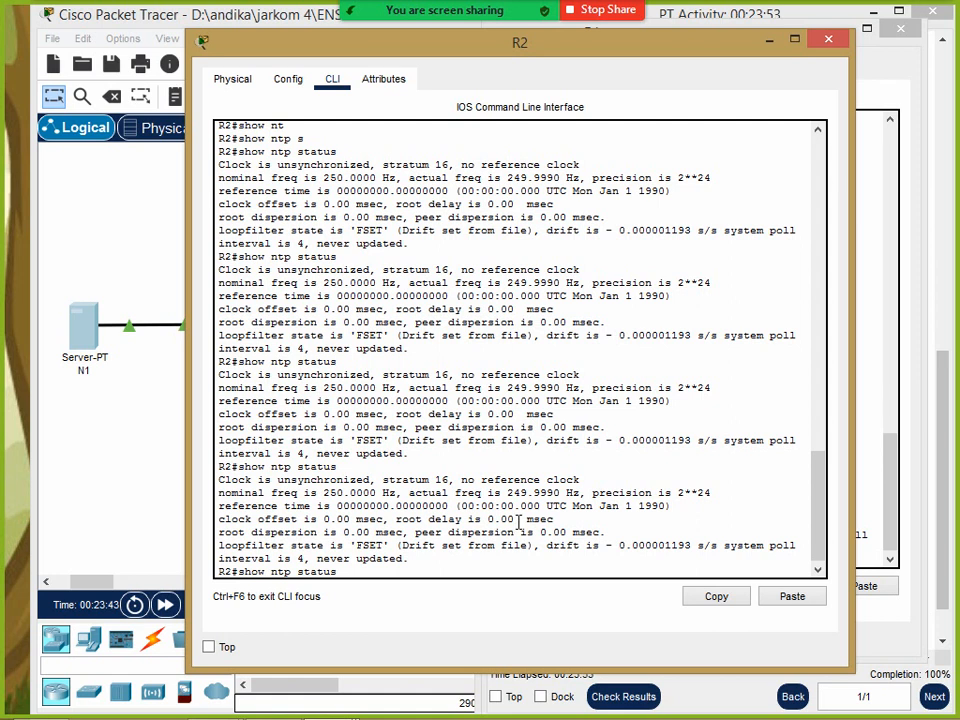
pyautogui.press('Return')
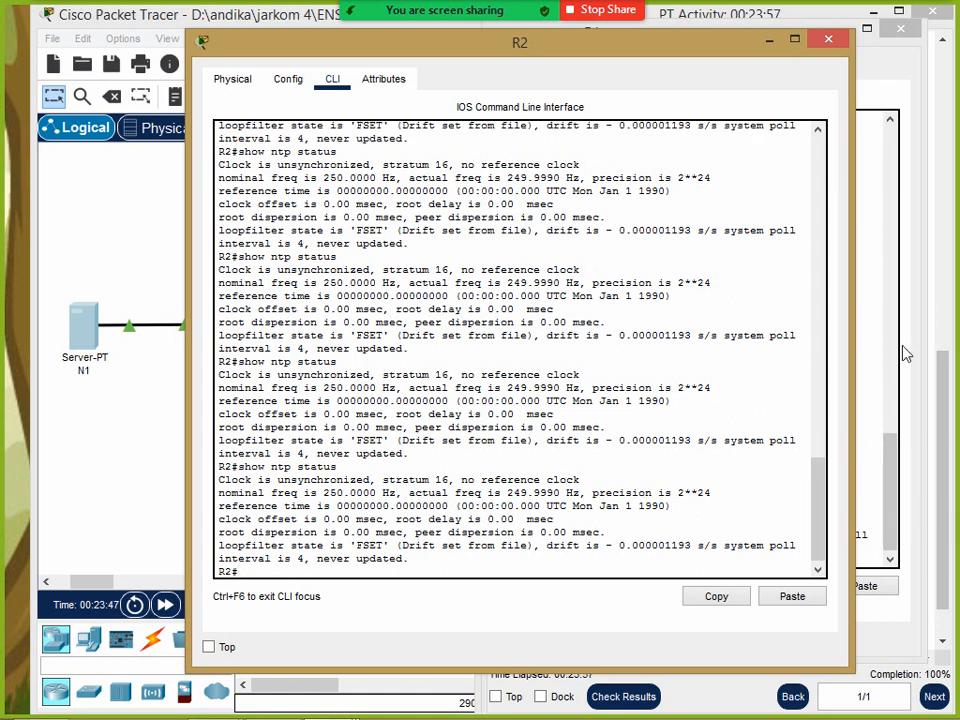
pyautogui.click(908, 384)
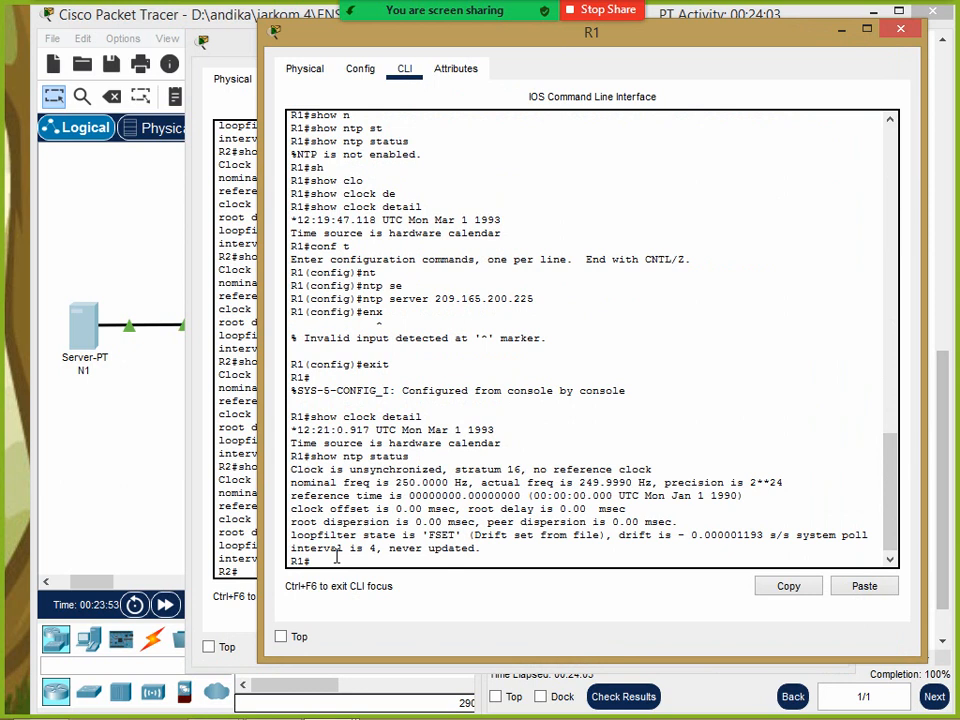
pyautogui.press('Up')
pyautogui.press('Return')
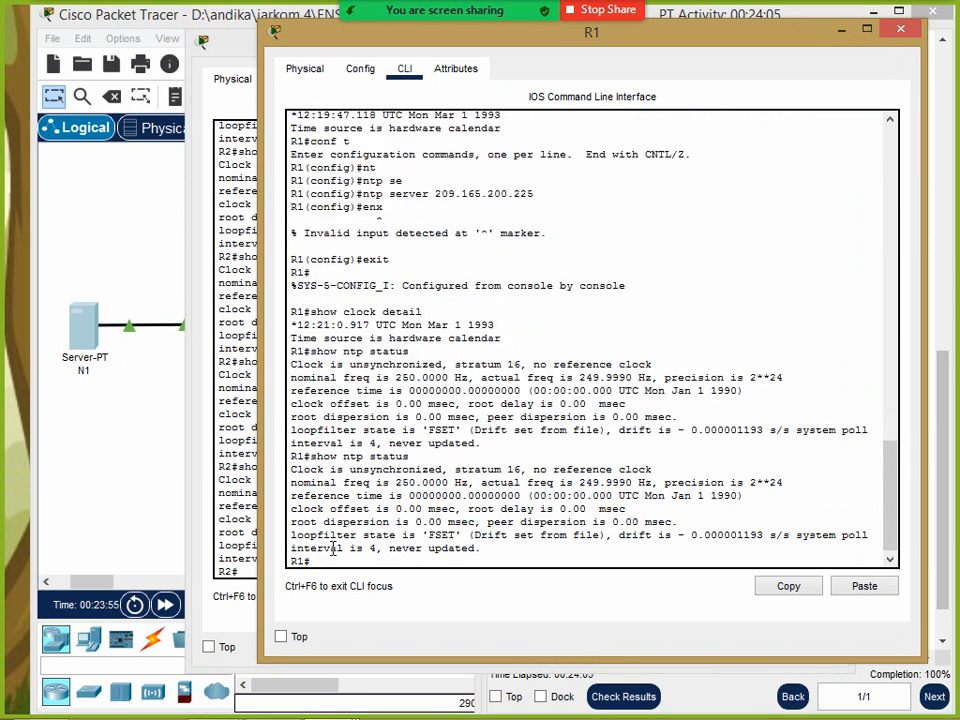
# Check the NTP service state, date and time on server N1, and minimize its window
pyautogui.click(90, 332)
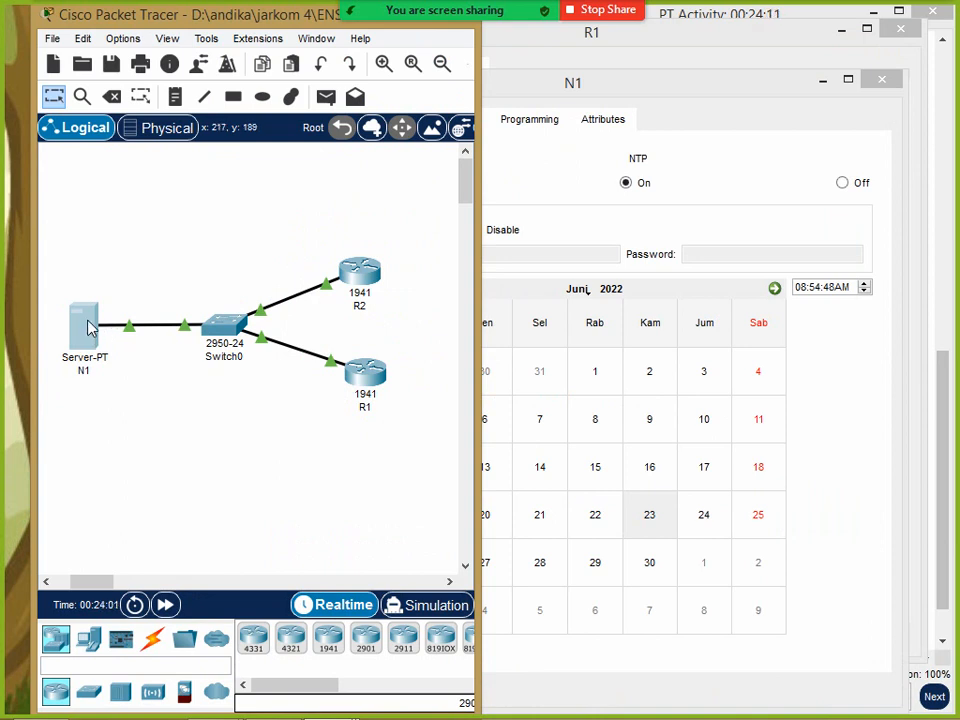
pyautogui.click(88, 328)
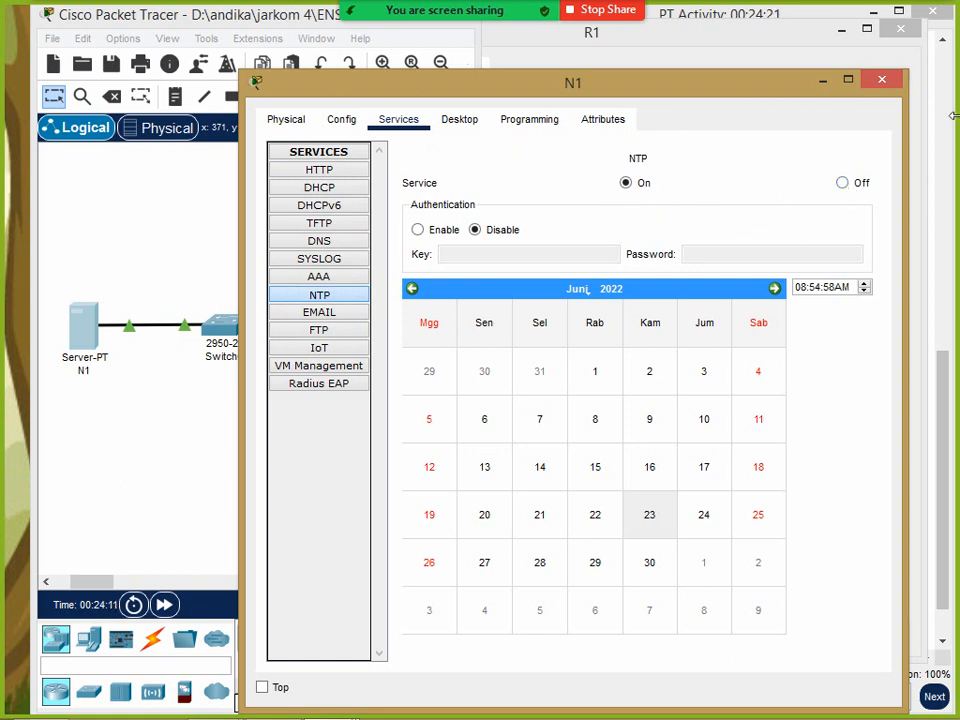
pyautogui.click(822, 79)
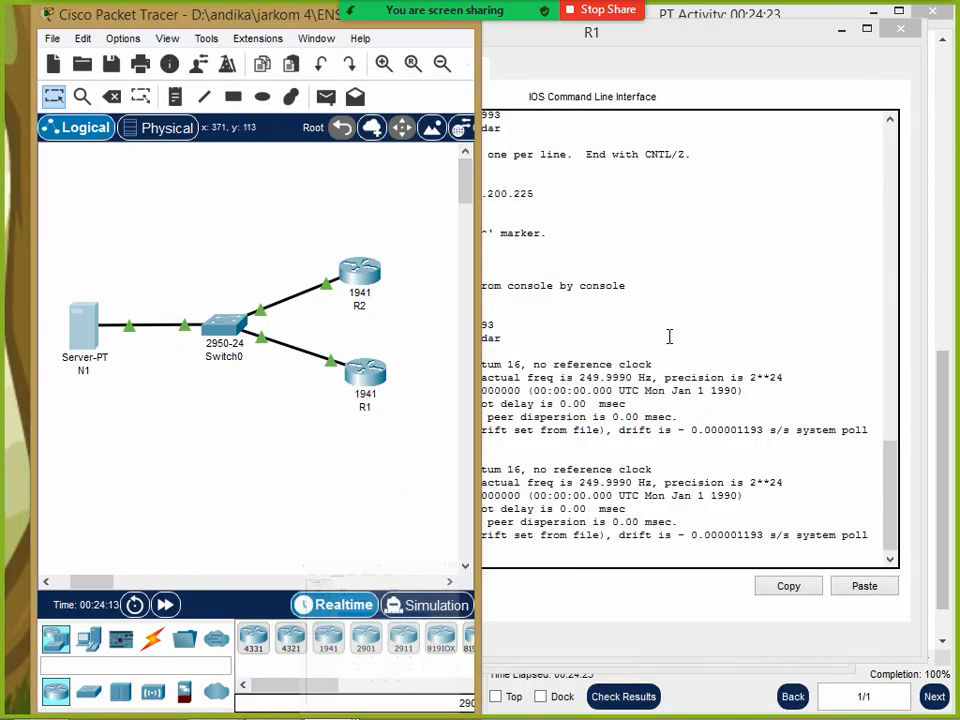
# Review the latest "show ntp status" output on R1 and R2, and minimize both router windows
pyautogui.click(662, 364)
pyautogui.moveTo(290, 469); pyautogui.dragTo(437, 472)
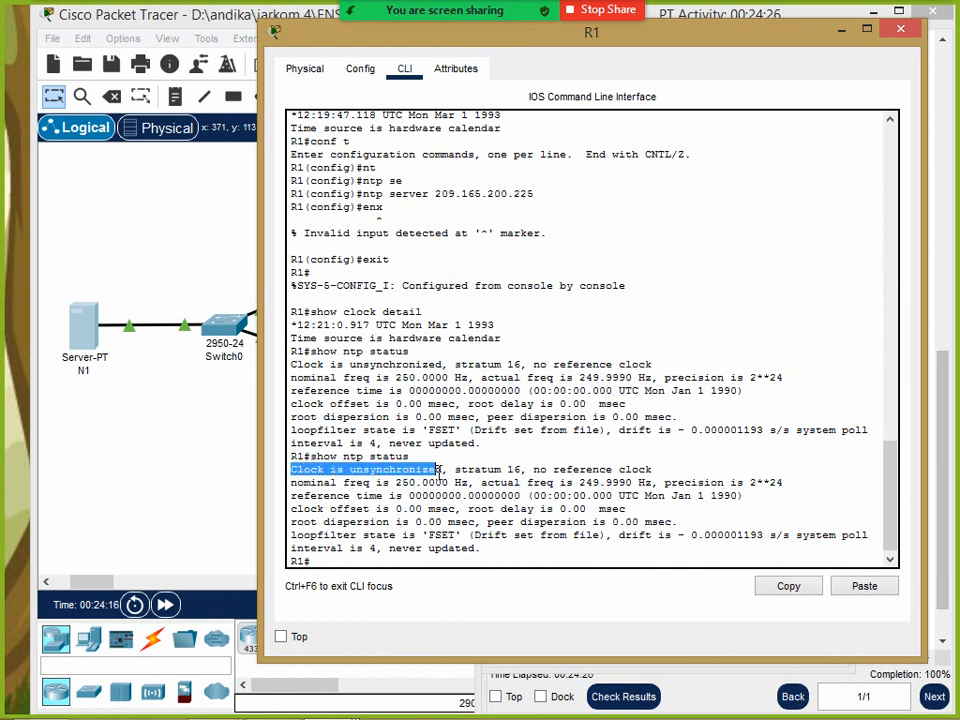
pyautogui.click(422, 553)
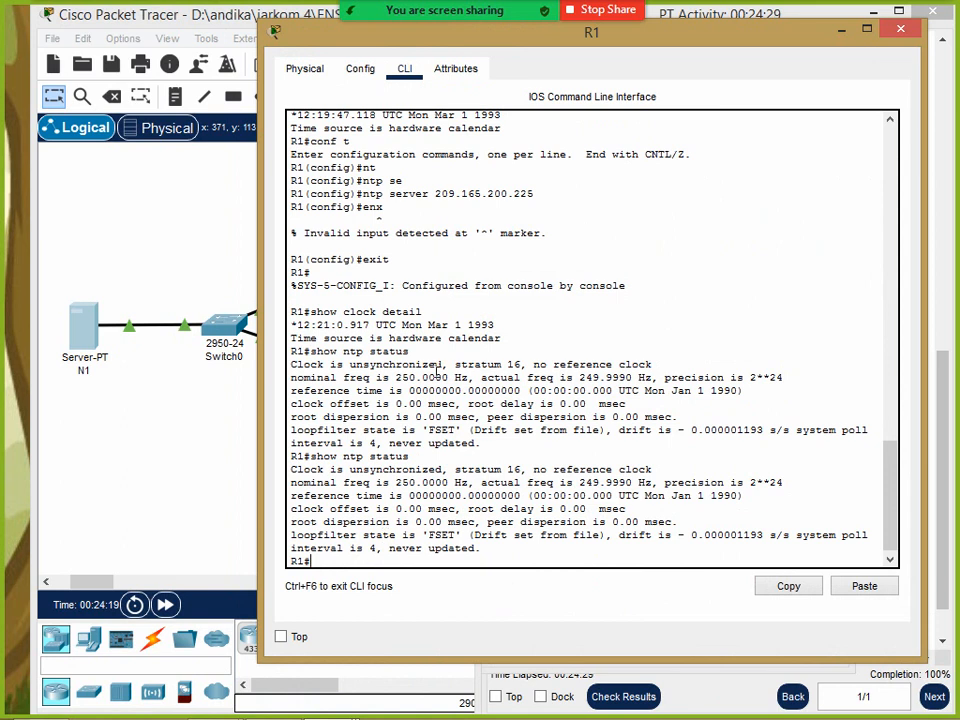
pyautogui.click(844, 31)
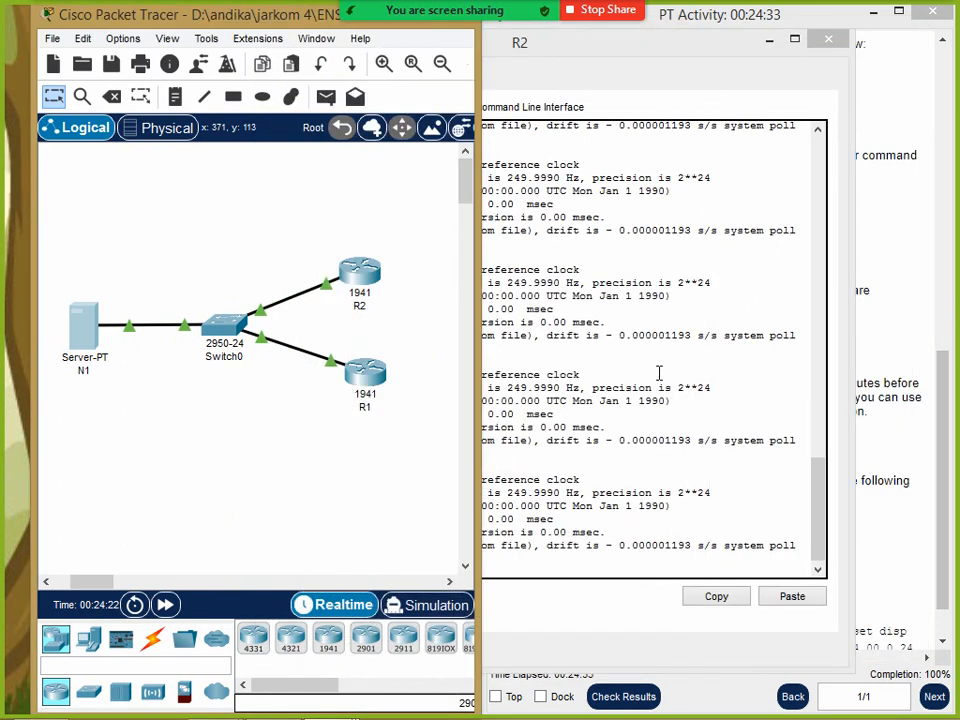
pyautogui.click(658, 375)
pyautogui.click(774, 40)
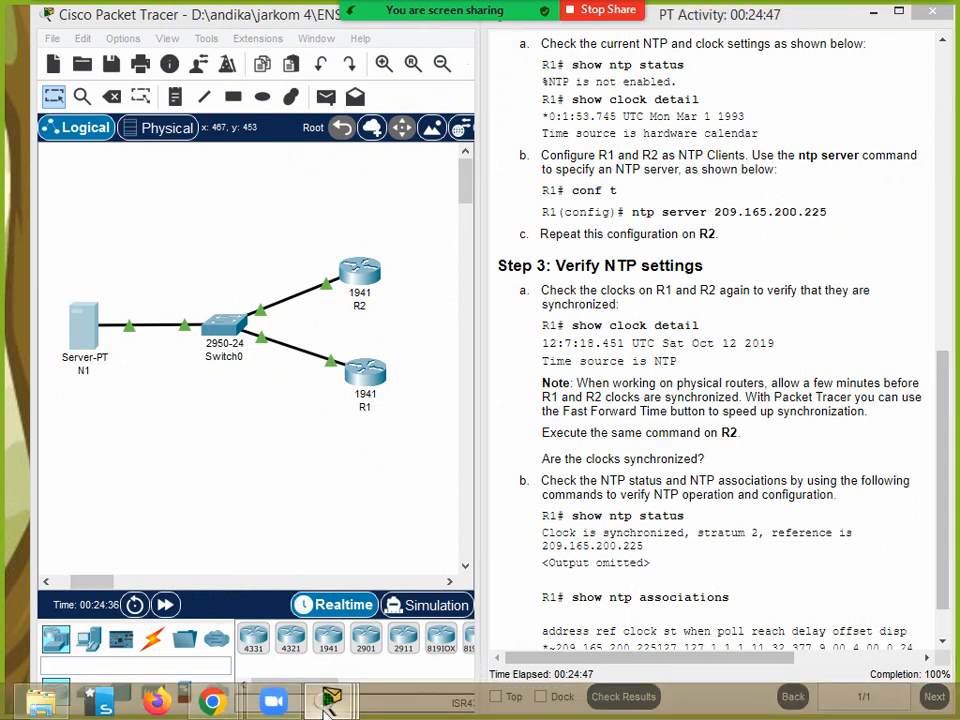
# Reopen R1's command line, enter configuration mode with "conf t" and reapply "ntp server 209.165.200.225"
pyautogui.moveTo(331, 700)
pyautogui.click(665, 598)
pyautogui.click(502, 555)
pyautogui.write('show clock detail')
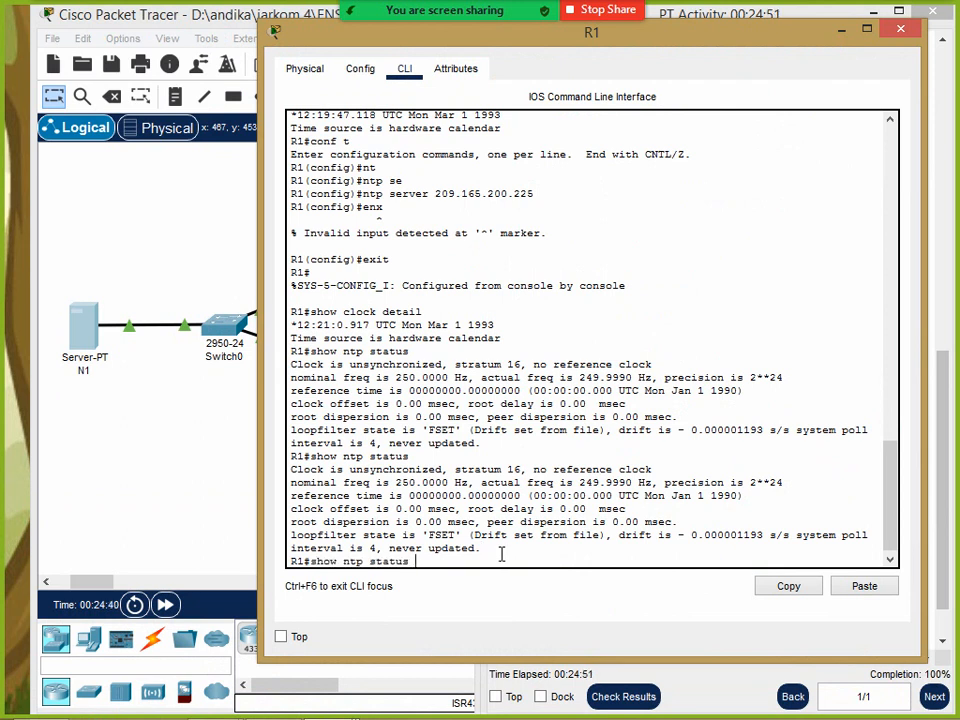
pyautogui.press('Up')
pyautogui.press('Up')
pyautogui.press('Up')
pyautogui.press('Return')
pyautogui.press('Up')
pyautogui.press('Up')
pyautogui.press('Up')
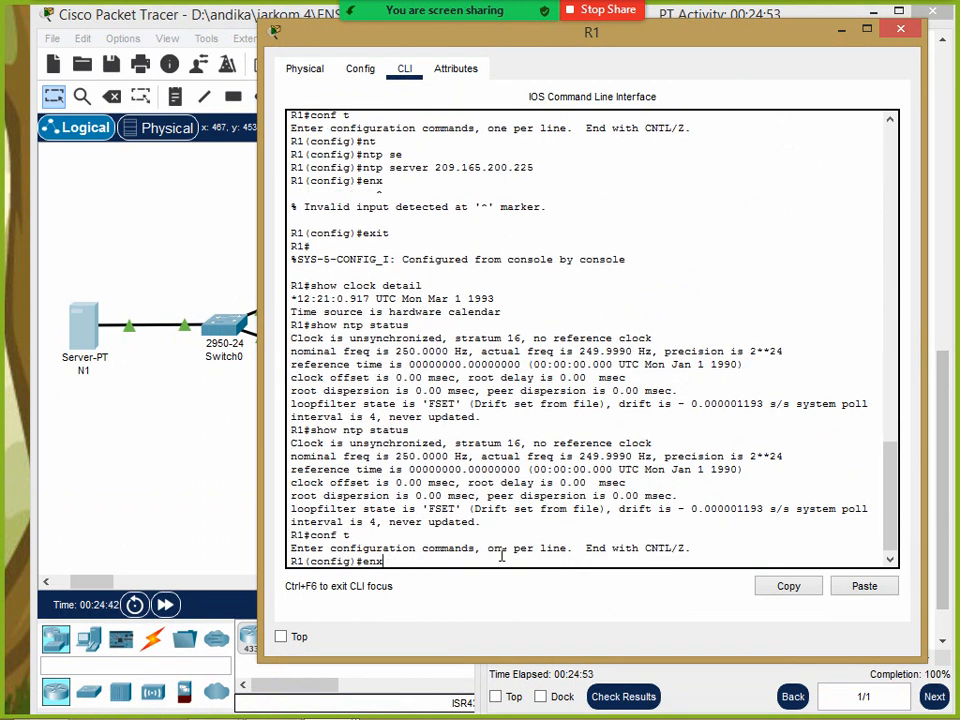
pyautogui.press('Return')
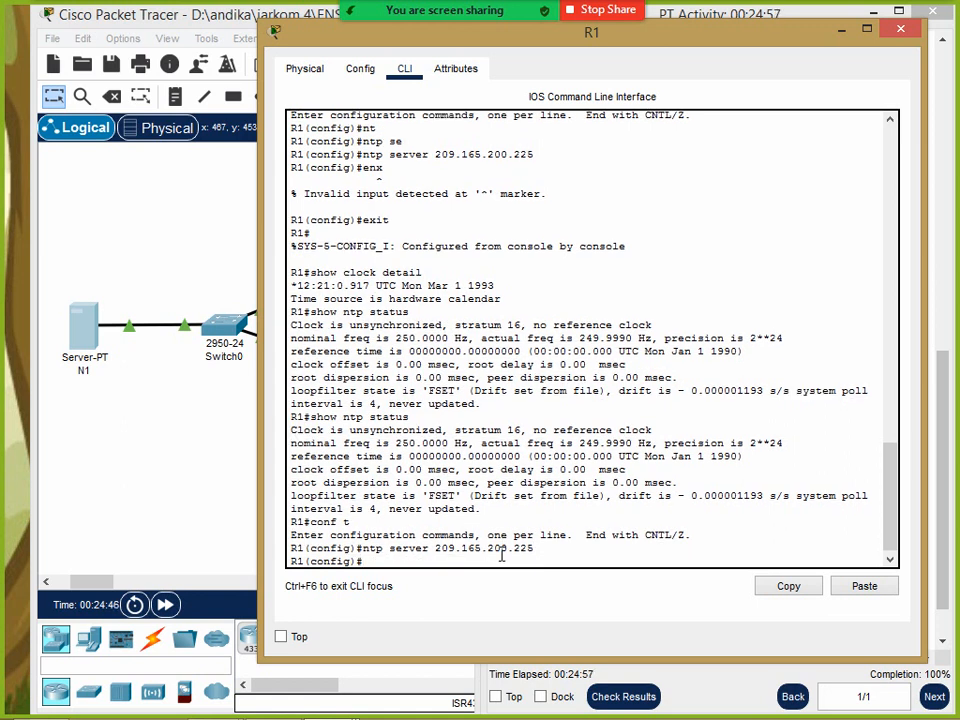
# Move R1's window off the activity instructions and review them from Step 3 back up to the addressing table
pyautogui.moveTo(747, 38); pyautogui.dragTo(502, 68)
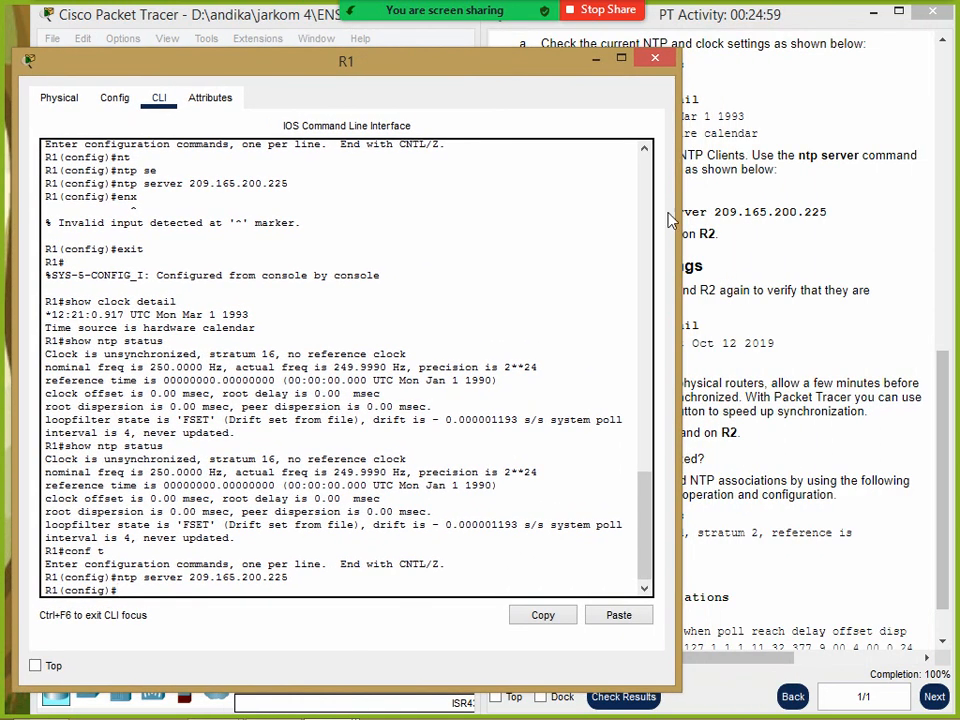
pyautogui.moveTo(679, 214); pyautogui.dragTo(482, 214)
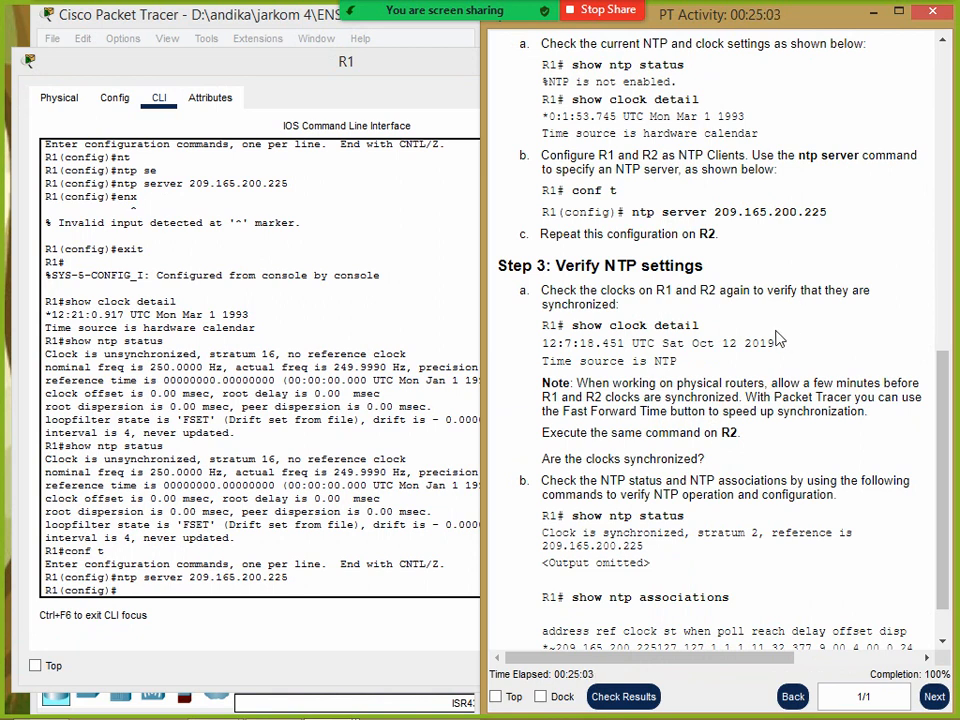
pyautogui.scroll(2, 779, 341)
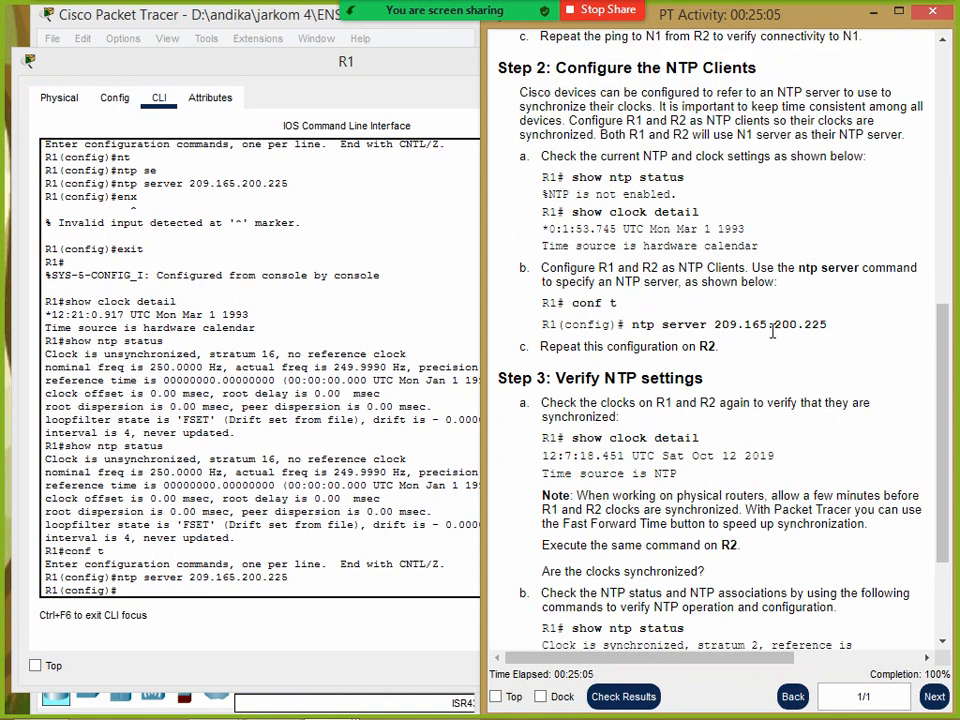
pyautogui.scroll(4, 773, 331)
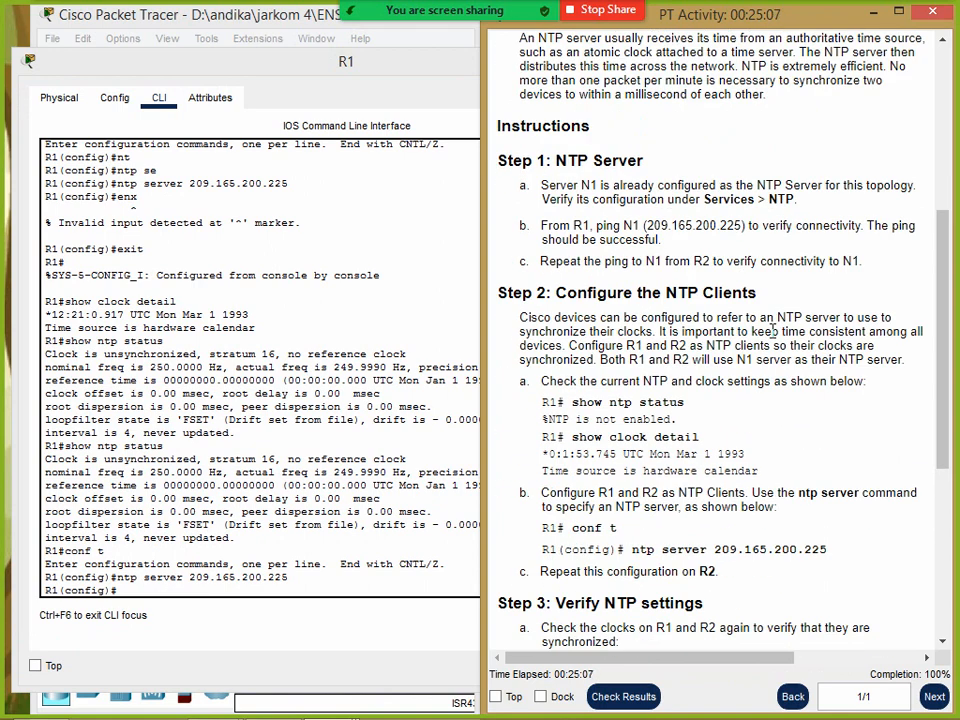
pyautogui.scroll(7, 773, 331)
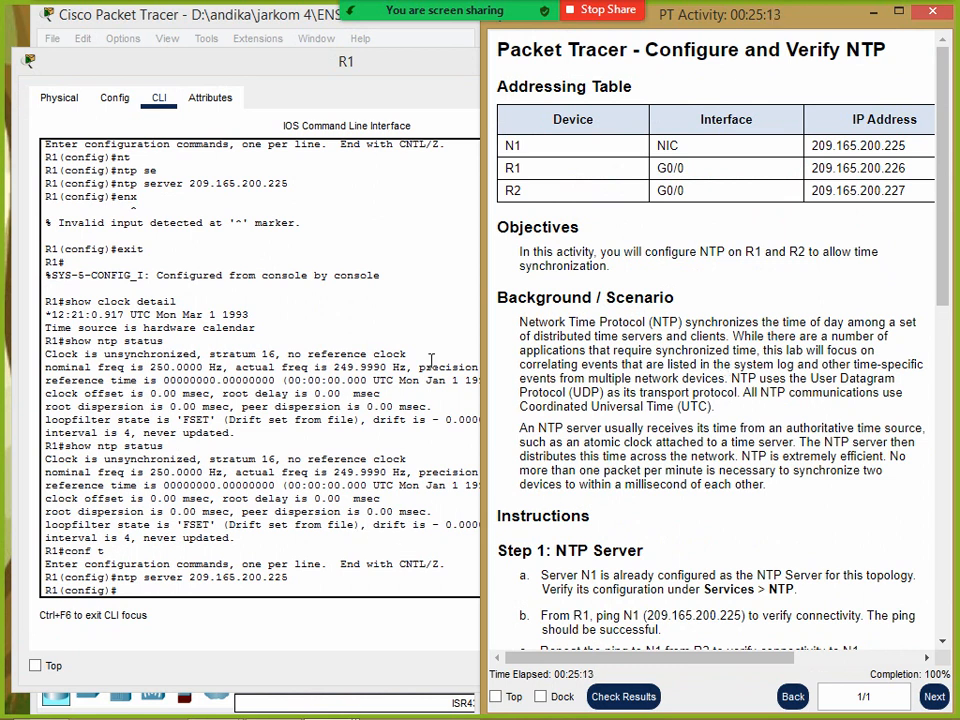
# Exit configuration mode on R1 and run "show ntp status" twice to check synchronization
pyautogui.moveTo(400, 62); pyautogui.dragTo(406, 58)
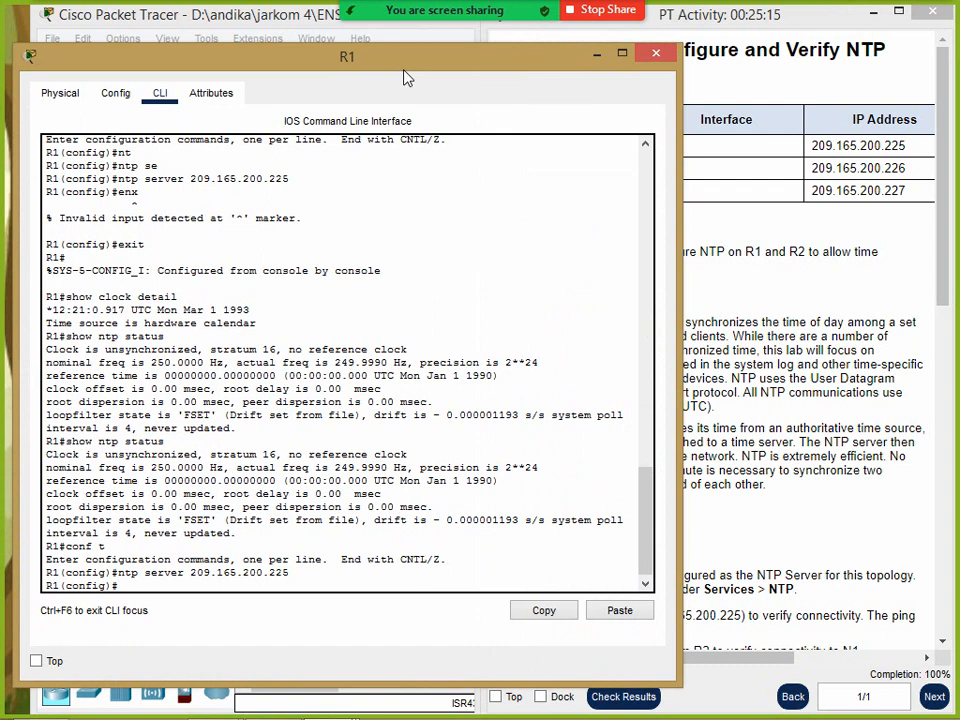
pyautogui.write('it')
pyautogui.press('Return')
pyautogui.write('conf t')
pyautogui.press('Up')
pyautogui.press('Up')
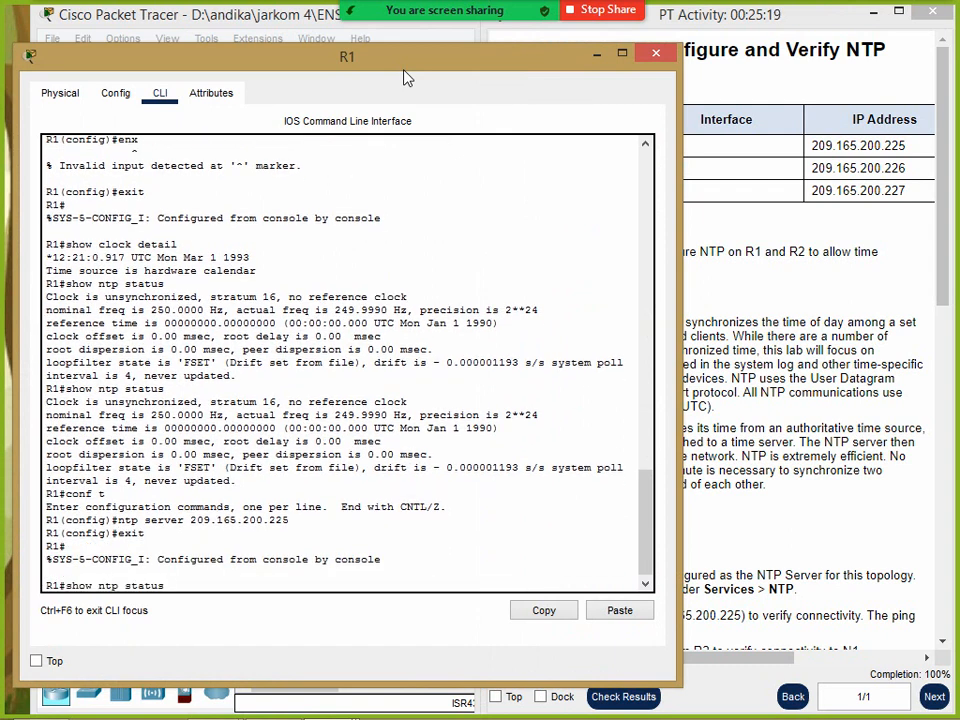
pyautogui.press('Return')
pyautogui.write('conf t')
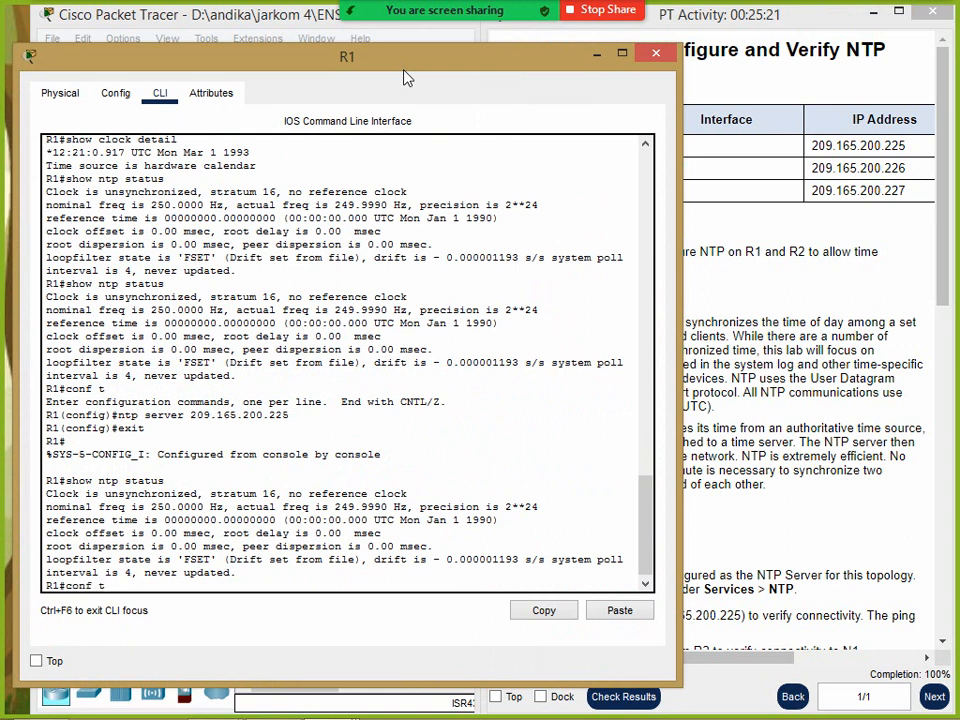
pyautogui.press('Up')
pyautogui.press('Return')
# Check R1's clock with "show clock detail", repeat "show ntp status", and check the clock once more
pyautogui.write('show clock detail')
pyautogui.press('Return')
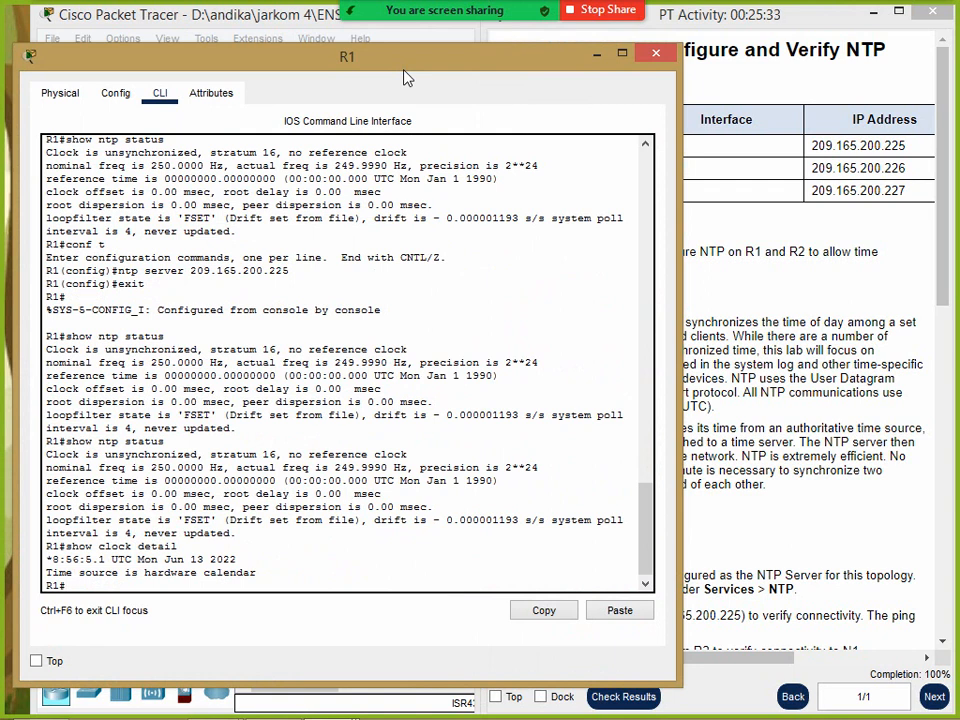
pyautogui.press('Up')
pyautogui.press('Up')
pyautogui.press('Return')
pyautogui.press('Up')
pyautogui.press('Up')
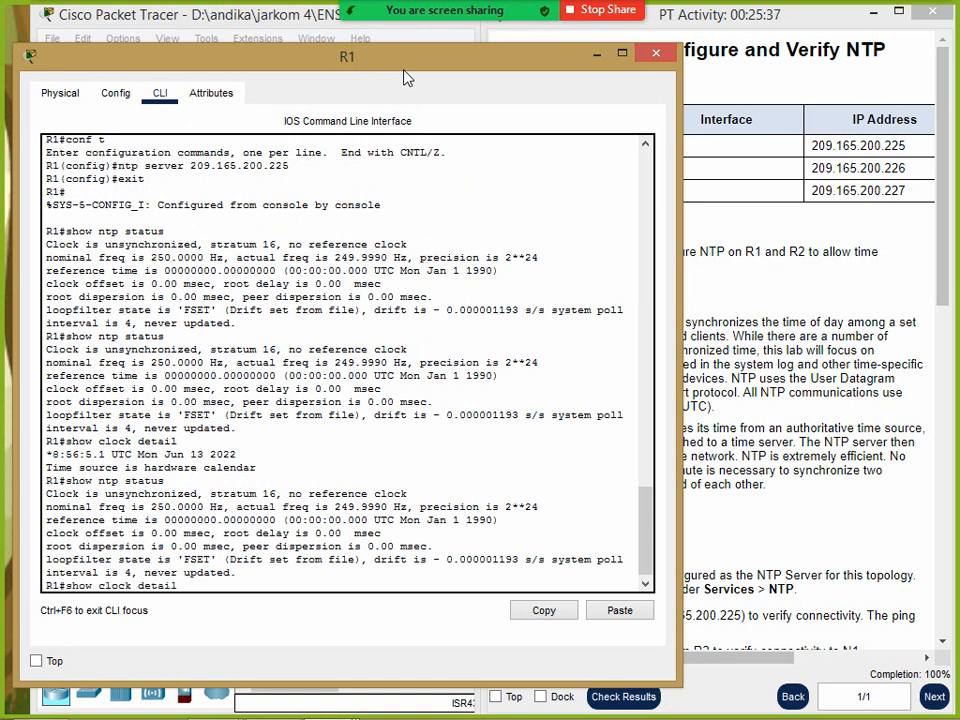
pyautogui.press('Return')
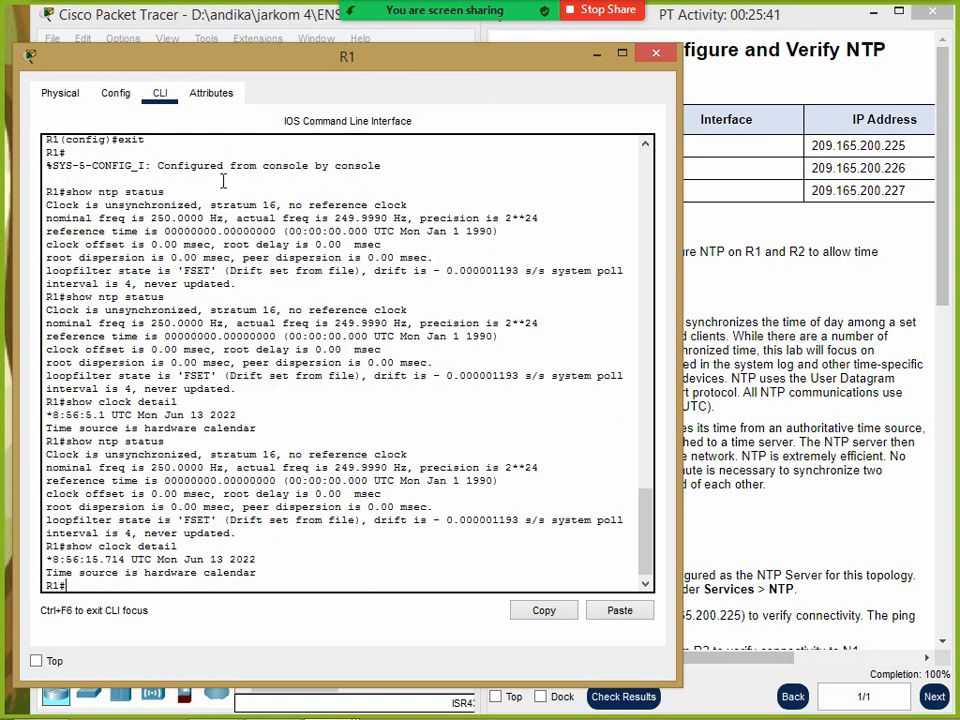
# Move R1's window aside, compare server N1's NTP date and time with R1's clock, and minimize N1's window
pyautogui.moveTo(525, 67); pyautogui.dragTo(759, 64)
pyautogui.click(78, 319)
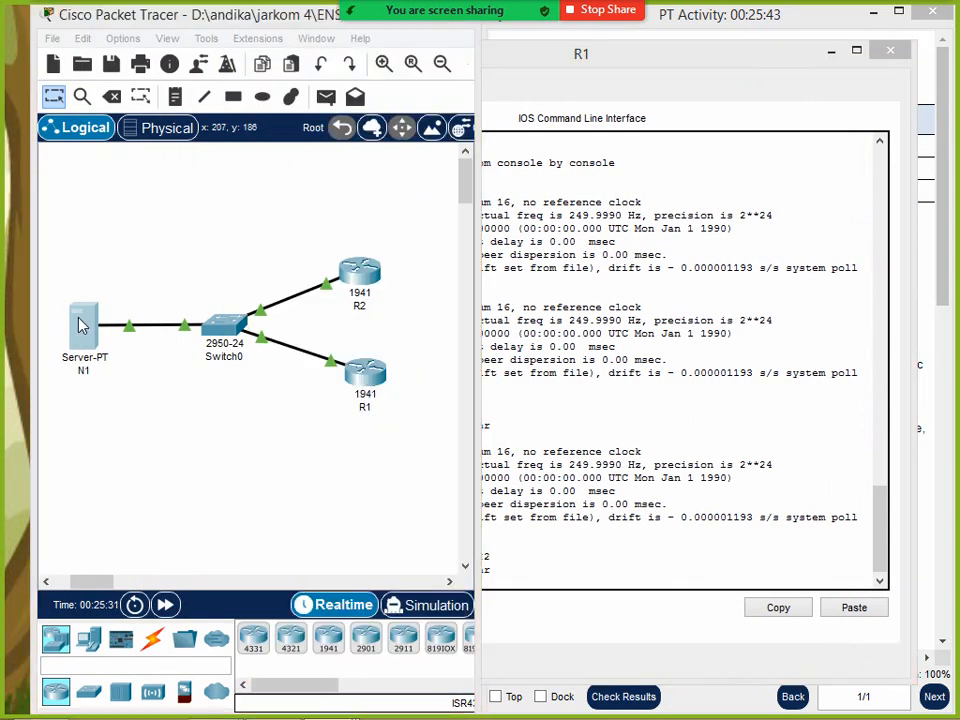
pyautogui.click(82, 324)
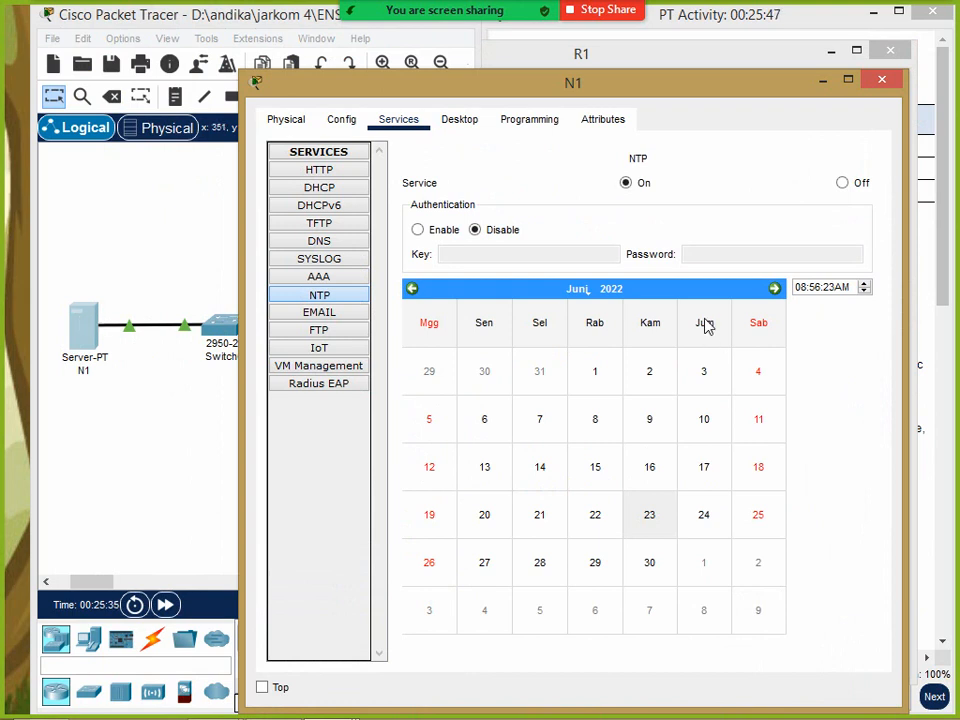
pyautogui.click(821, 80)
pyautogui.click(840, 66)
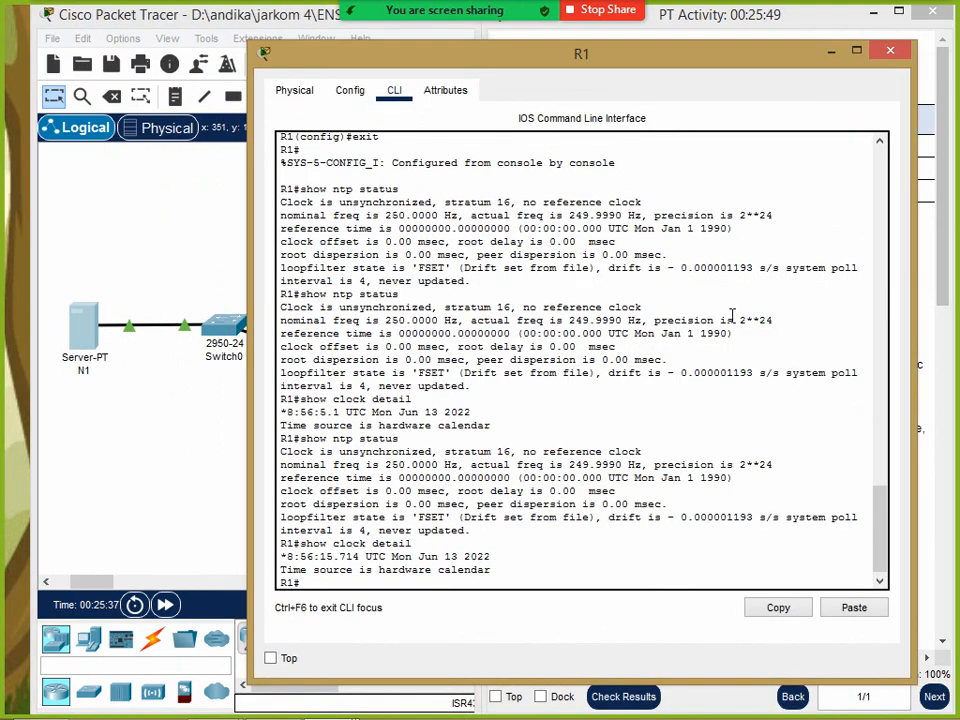
# Minimize R1, reopen R2's command line and run "sh clock detail" to check its clock and time source
pyautogui.click(834, 52)
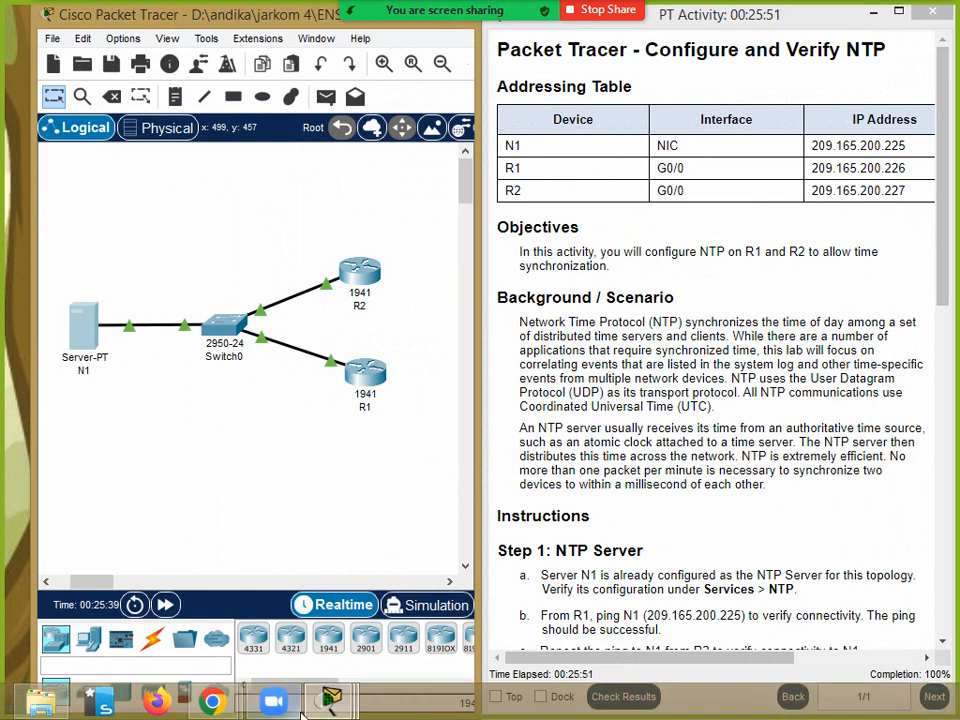
pyautogui.moveTo(331, 697)
pyautogui.click(825, 600)
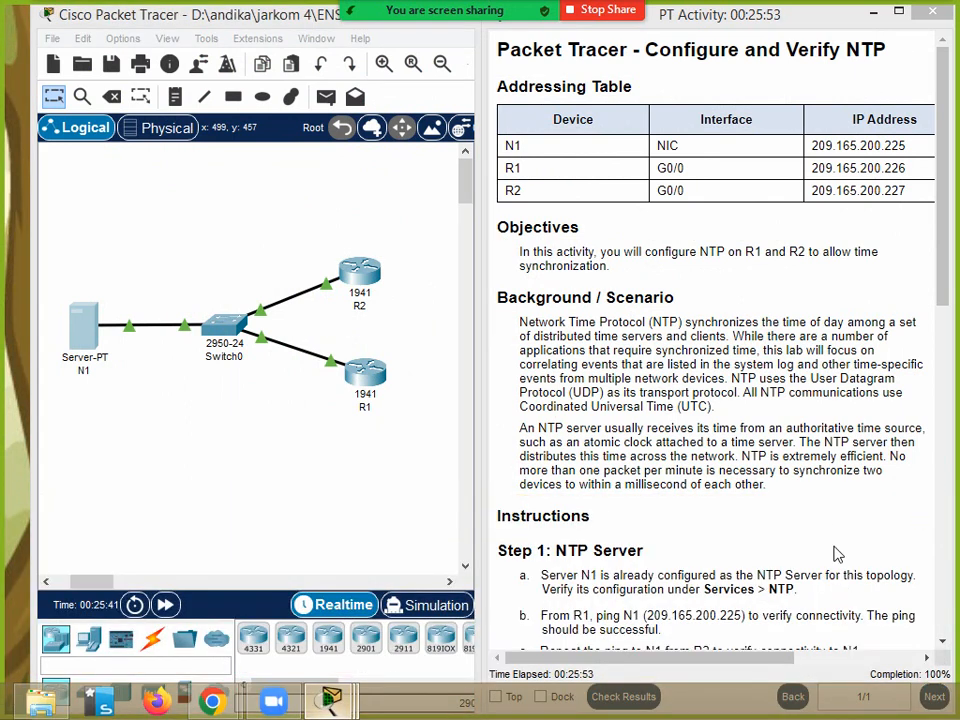
pyautogui.press('Up')
pyautogui.press('Up')
pyautogui.press('Up')
pyautogui.press('Up')
pyautogui.press('Up')
pyautogui.press('Up')
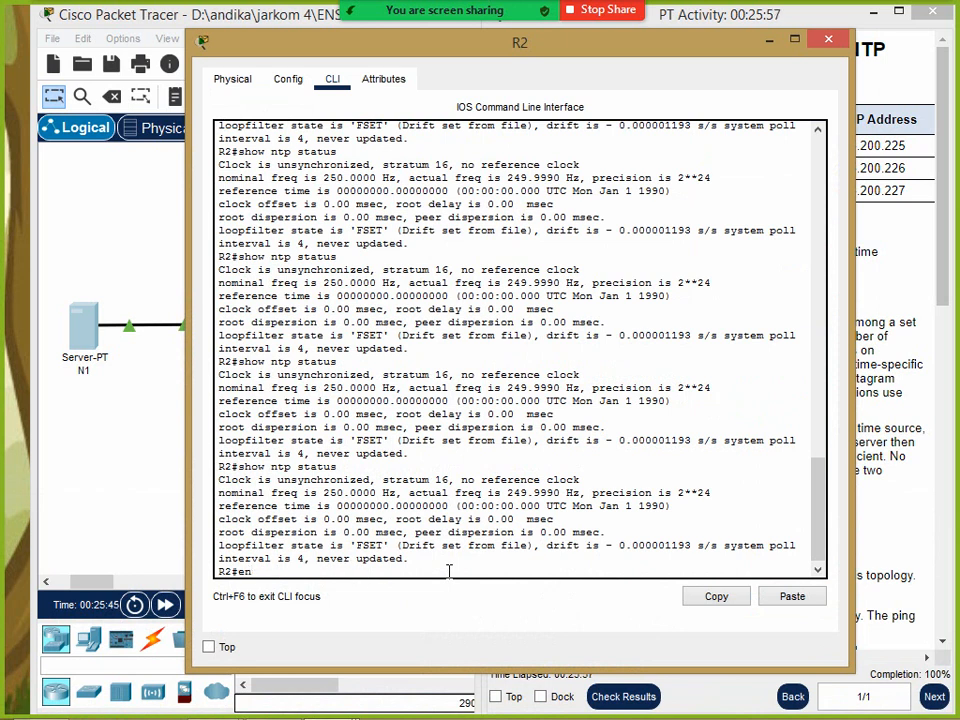
pyautogui.press('Down')
pyautogui.write('sh clo')
pyautogui.press('Tab')
pyautogui.write('de')
pyautogui.press('Tab')
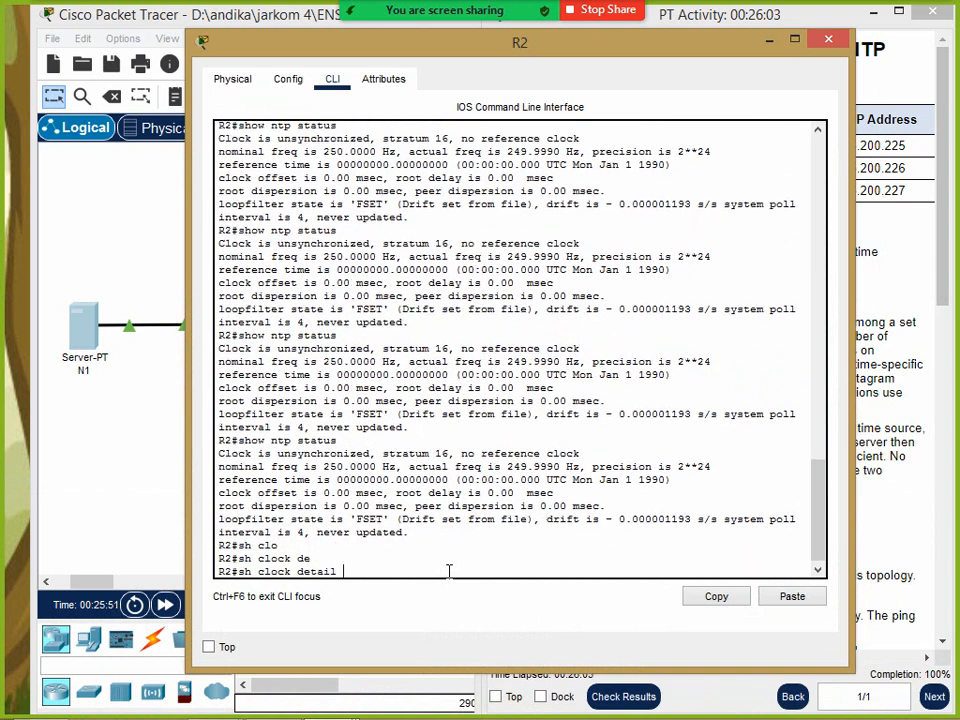
pyautogui.press('Return')
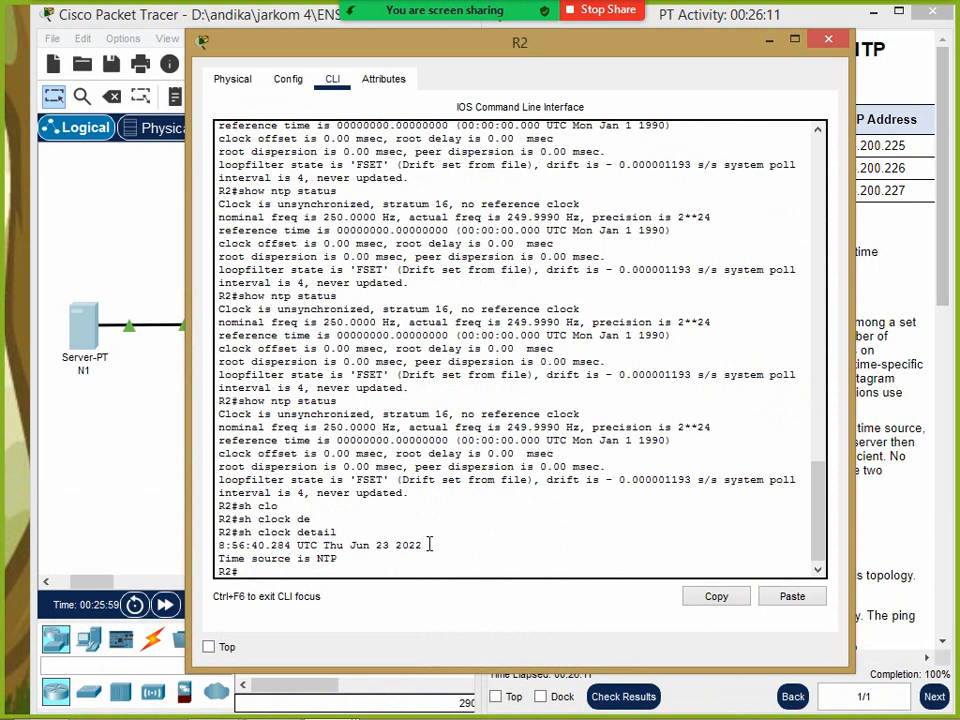
# Read through the activity instructions down to the NTP verification commands of Step 3
pyautogui.click(873, 547)
pyautogui.scroll(-6, 874, 514)
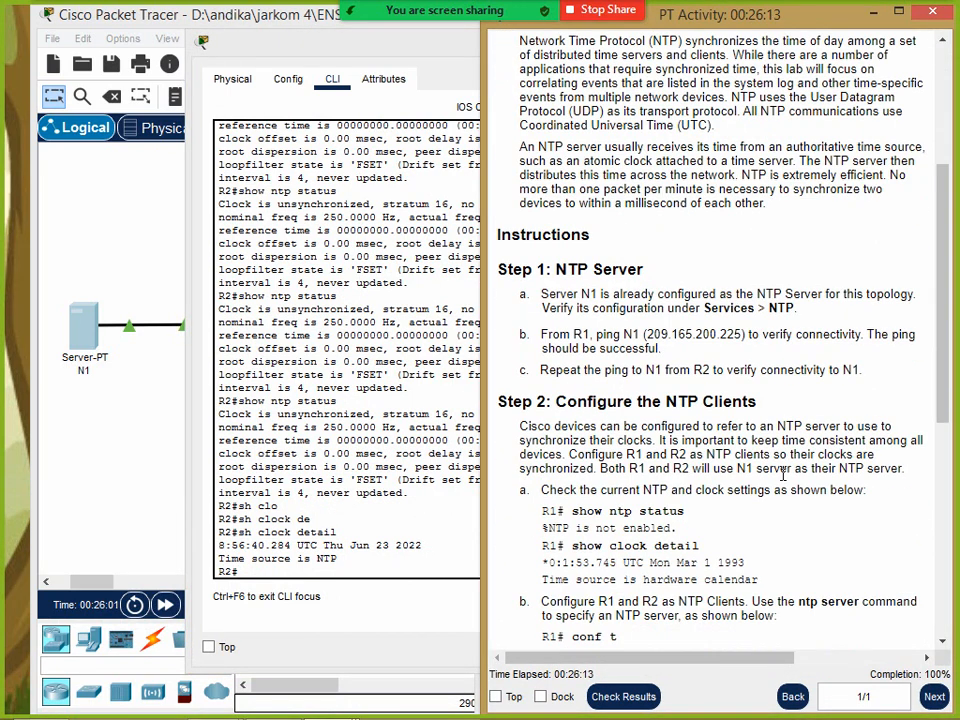
pyautogui.scroll(-1, 783, 472)
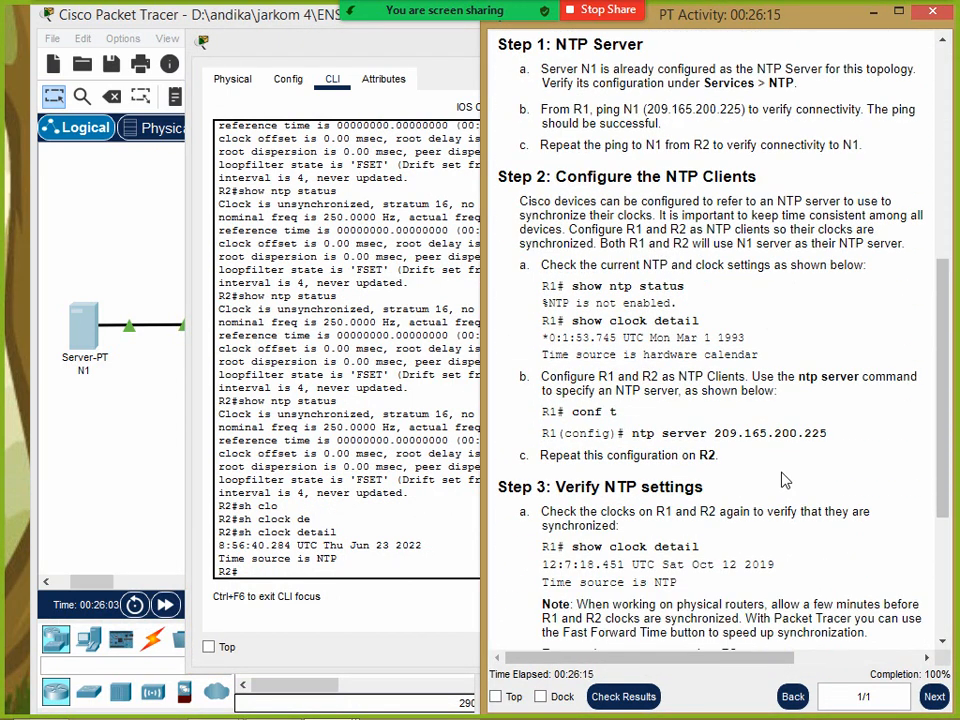
pyautogui.scroll(-2, 785, 480)
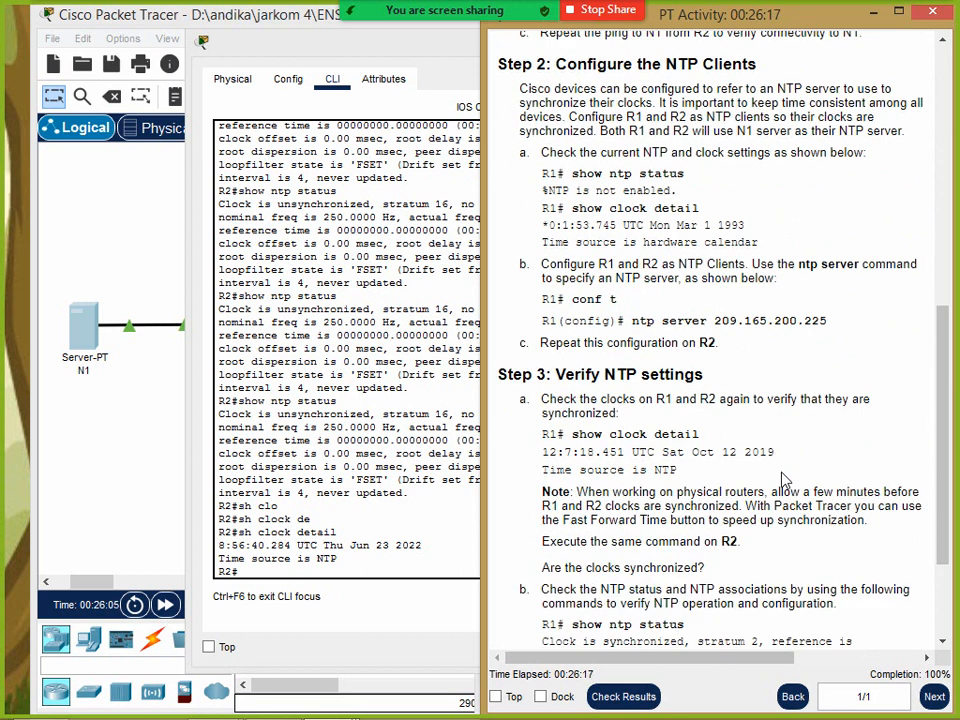
pyautogui.scroll(-3, 785, 478)
# Return to R2's command line and rerun "show ntp status" to verify its synchronization with N1
pyautogui.click(265, 438)
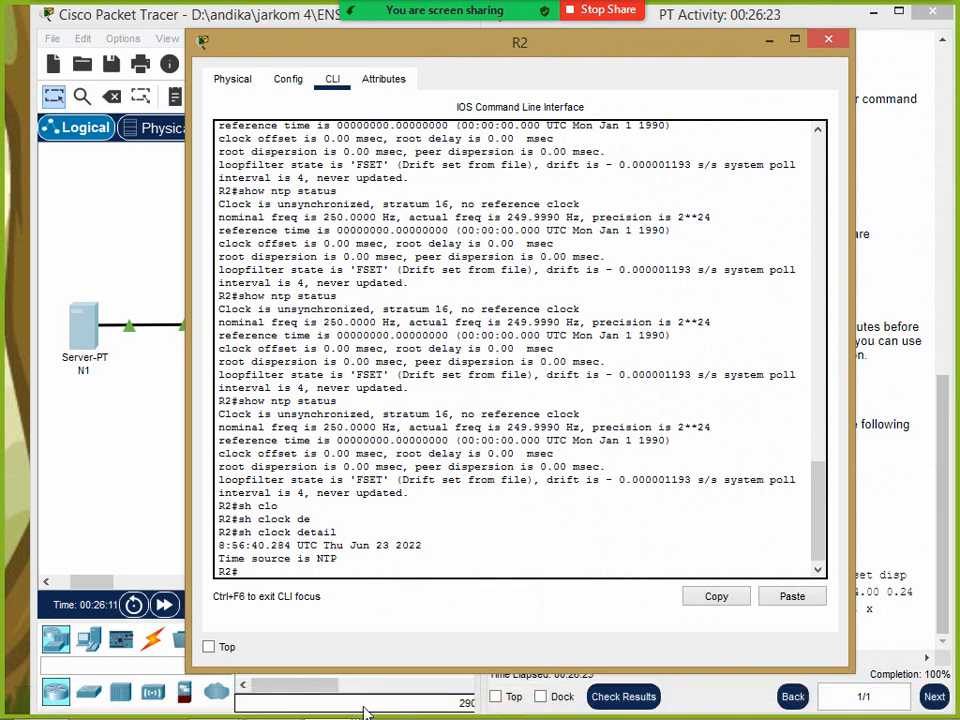
pyautogui.moveTo(353, 706)
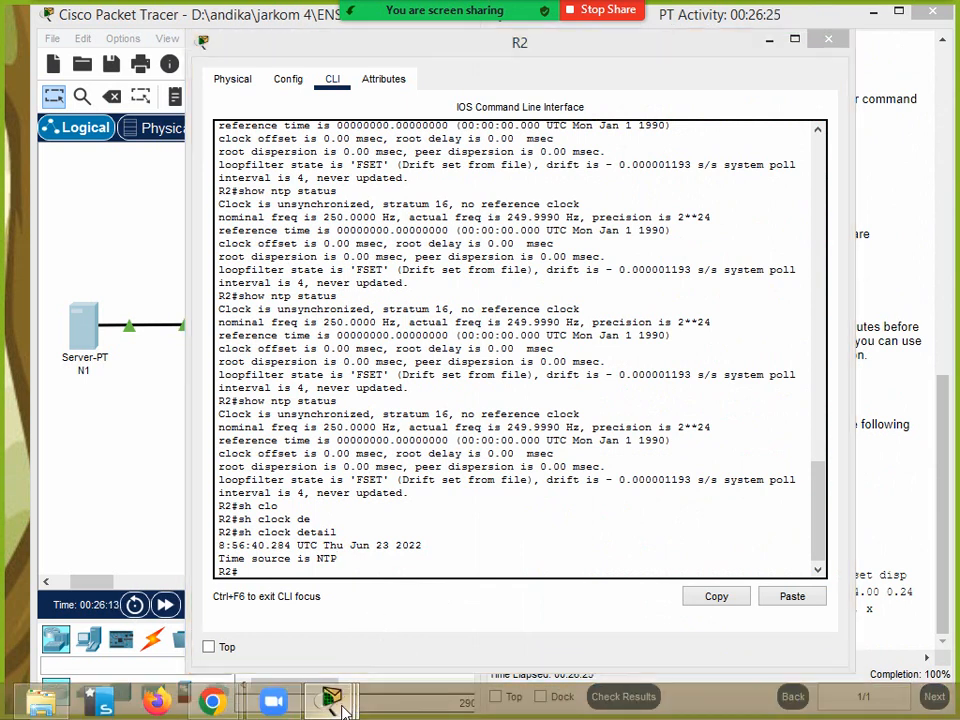
pyautogui.press('Up')
pyautogui.press('Up')
pyautogui.press('Up')
pyautogui.press('Up')
pyautogui.press('Return')
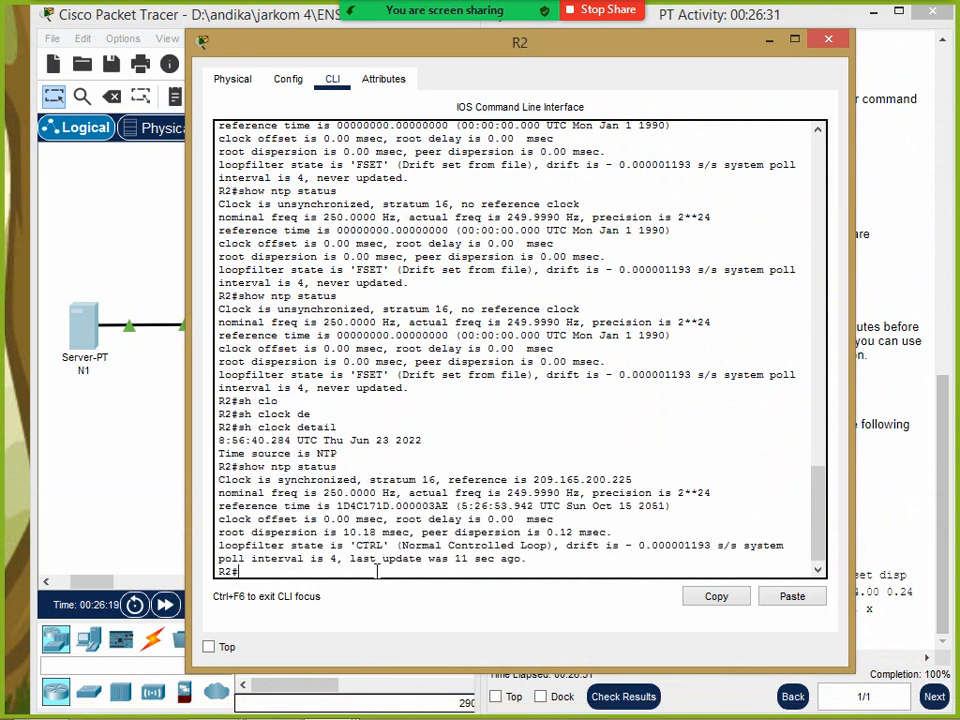
# Highlight the clock synchronization status in R2's "show ntp status" output and minimize R2's window
pyautogui.moveTo(356, 480); pyautogui.dragTo(218, 482)
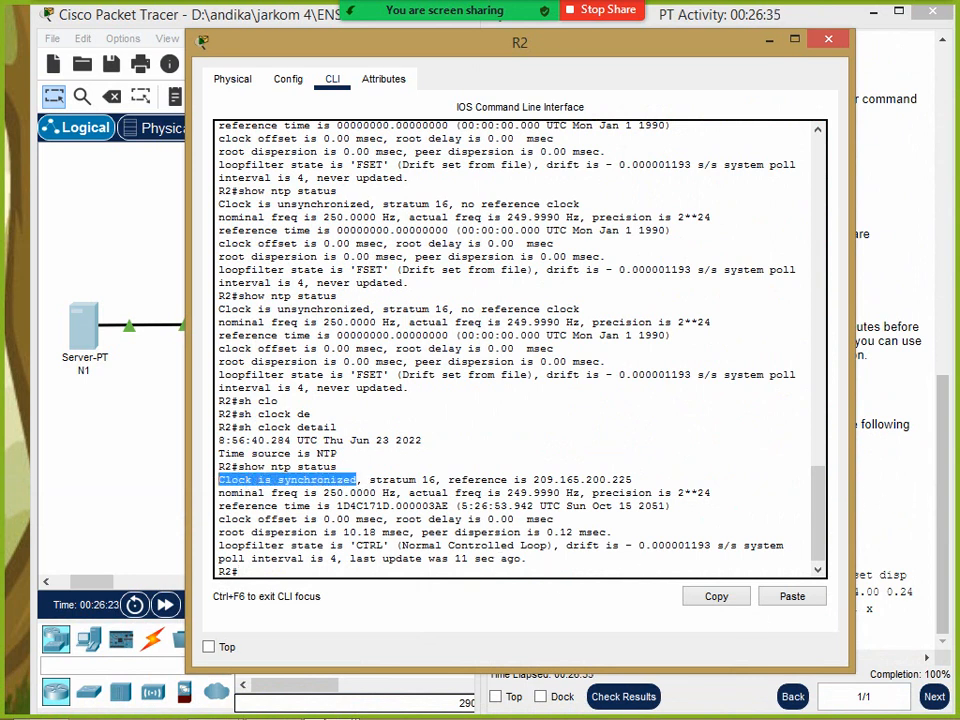
pyautogui.click(769, 40)
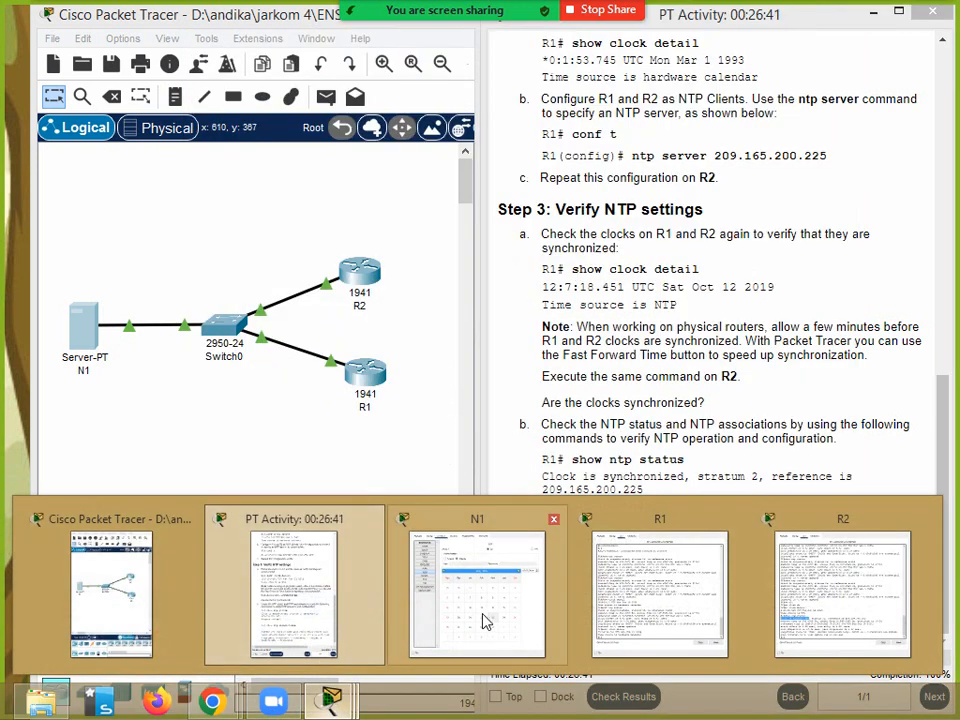
# Reopen R1's command line and rerun "show clock detail" to check its clock and time source
pyautogui.click(660, 600)
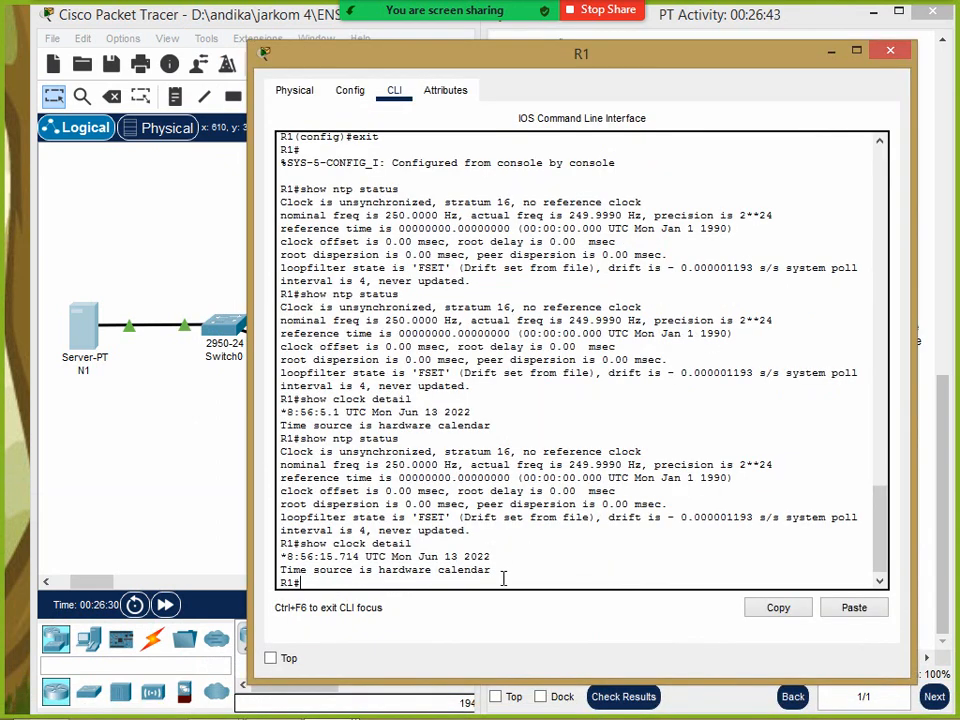
pyautogui.press('Up')
pyautogui.press('Return')
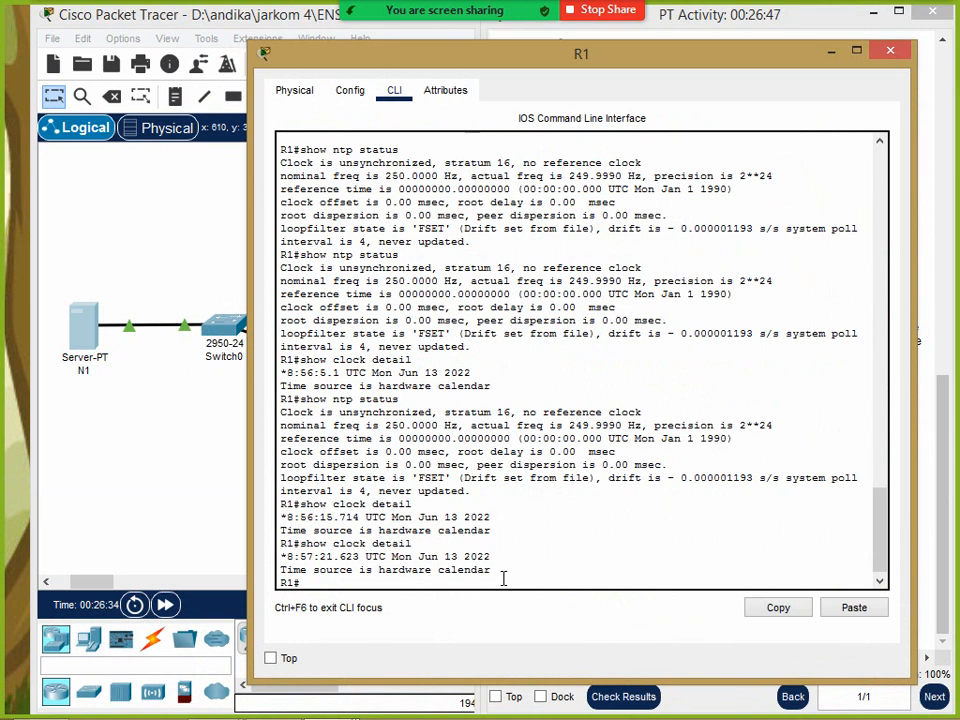
# Rerun "show ntp status" on R1 and highlight the clock synchronization status in its output
pyautogui.press('Up')
pyautogui.press('Up')
pyautogui.press('Down')
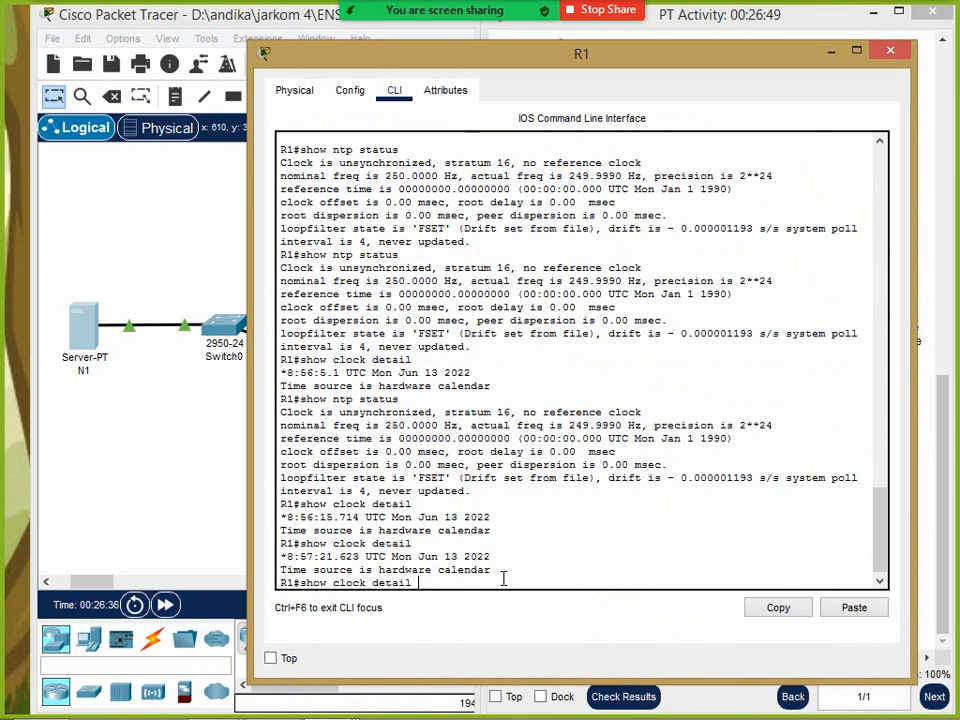
pyautogui.press('Up')
pyautogui.press('Return')
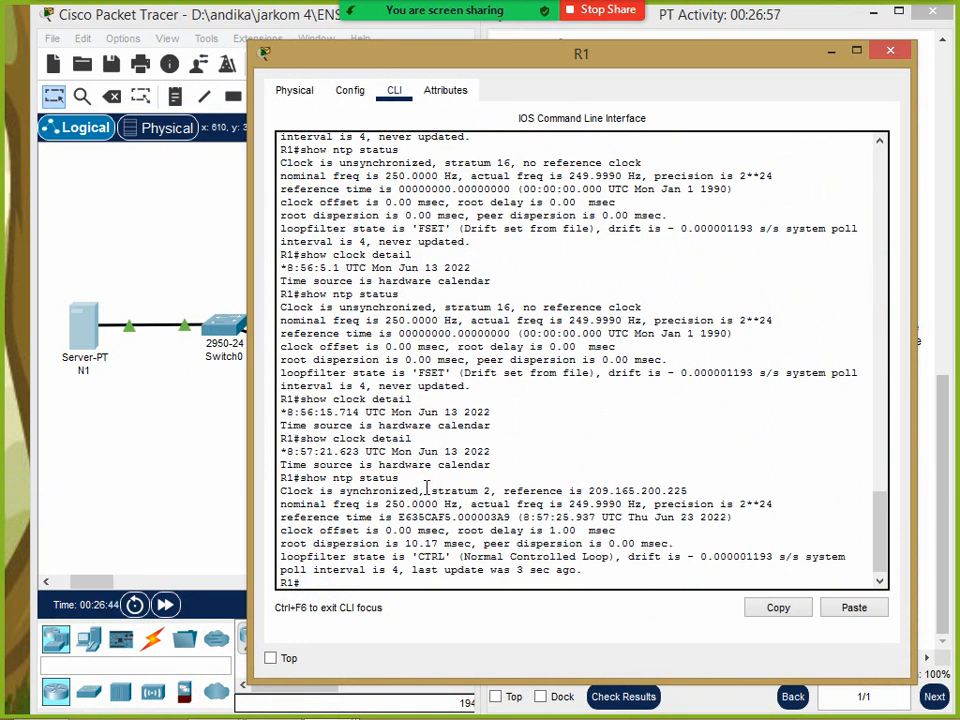
pyautogui.moveTo(422, 490); pyautogui.dragTo(281, 490)
# Run "show clock detail" on R1 again after the NTP status check and highlight its clock and time source
pyautogui.click(345, 582)
pyautogui.press('Up')
pyautogui.press('Up')
pyautogui.press('Return')
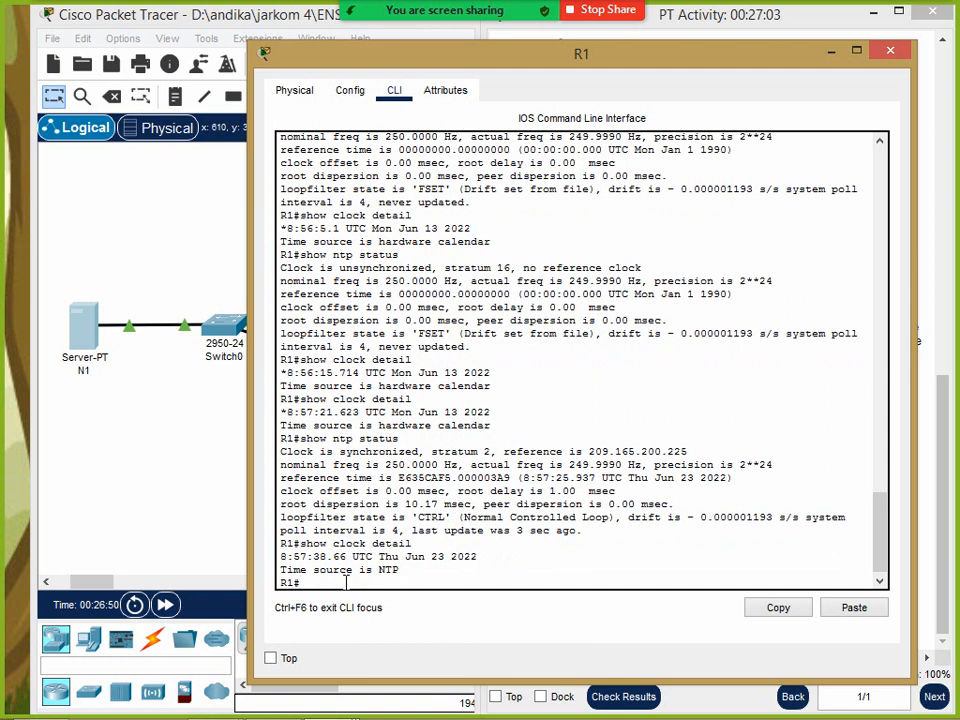
pyautogui.moveTo(408, 569); pyautogui.dragTo(281, 556)
pyautogui.click(283, 560)
# Move R1's window aside and bring the activity instructions to the front at the NTP verification section
pyautogui.moveTo(792, 63); pyautogui.dragTo(701, 65)
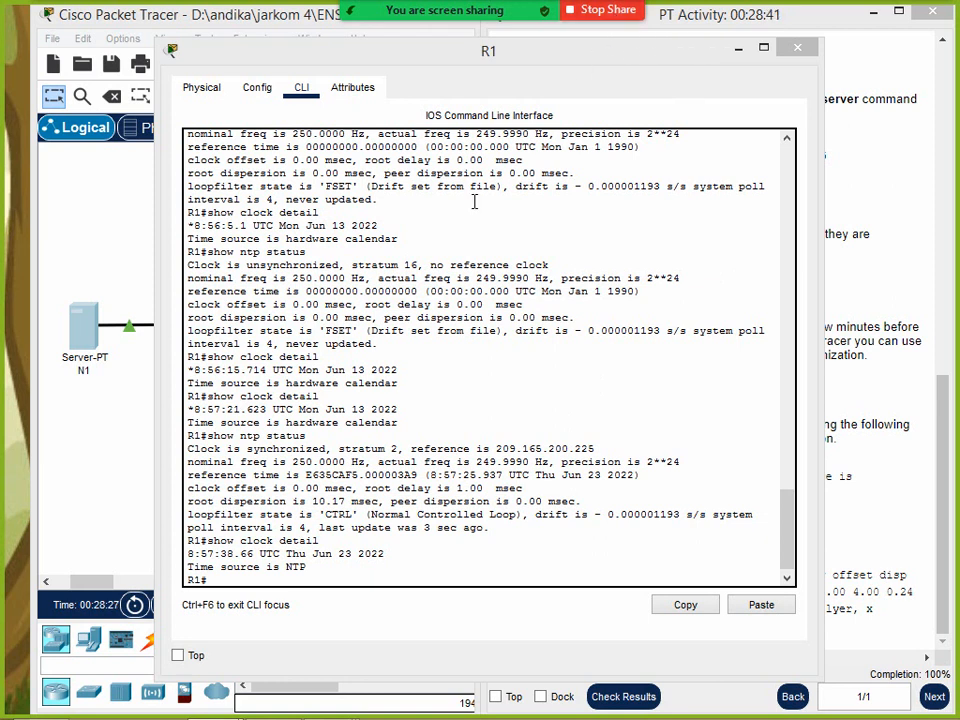
pyautogui.click(903, 673)
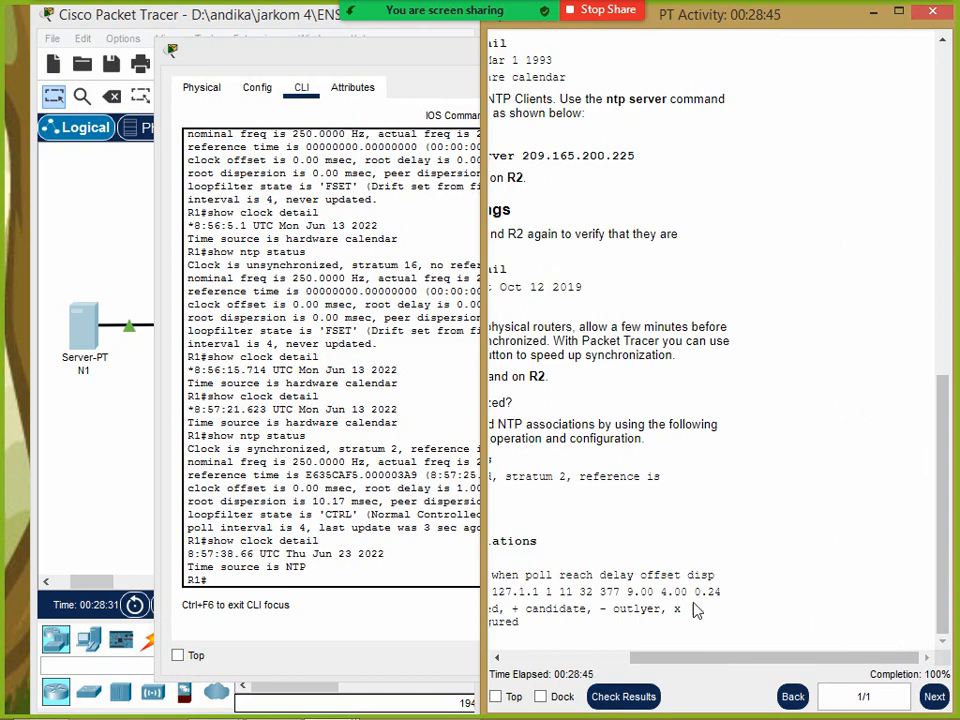